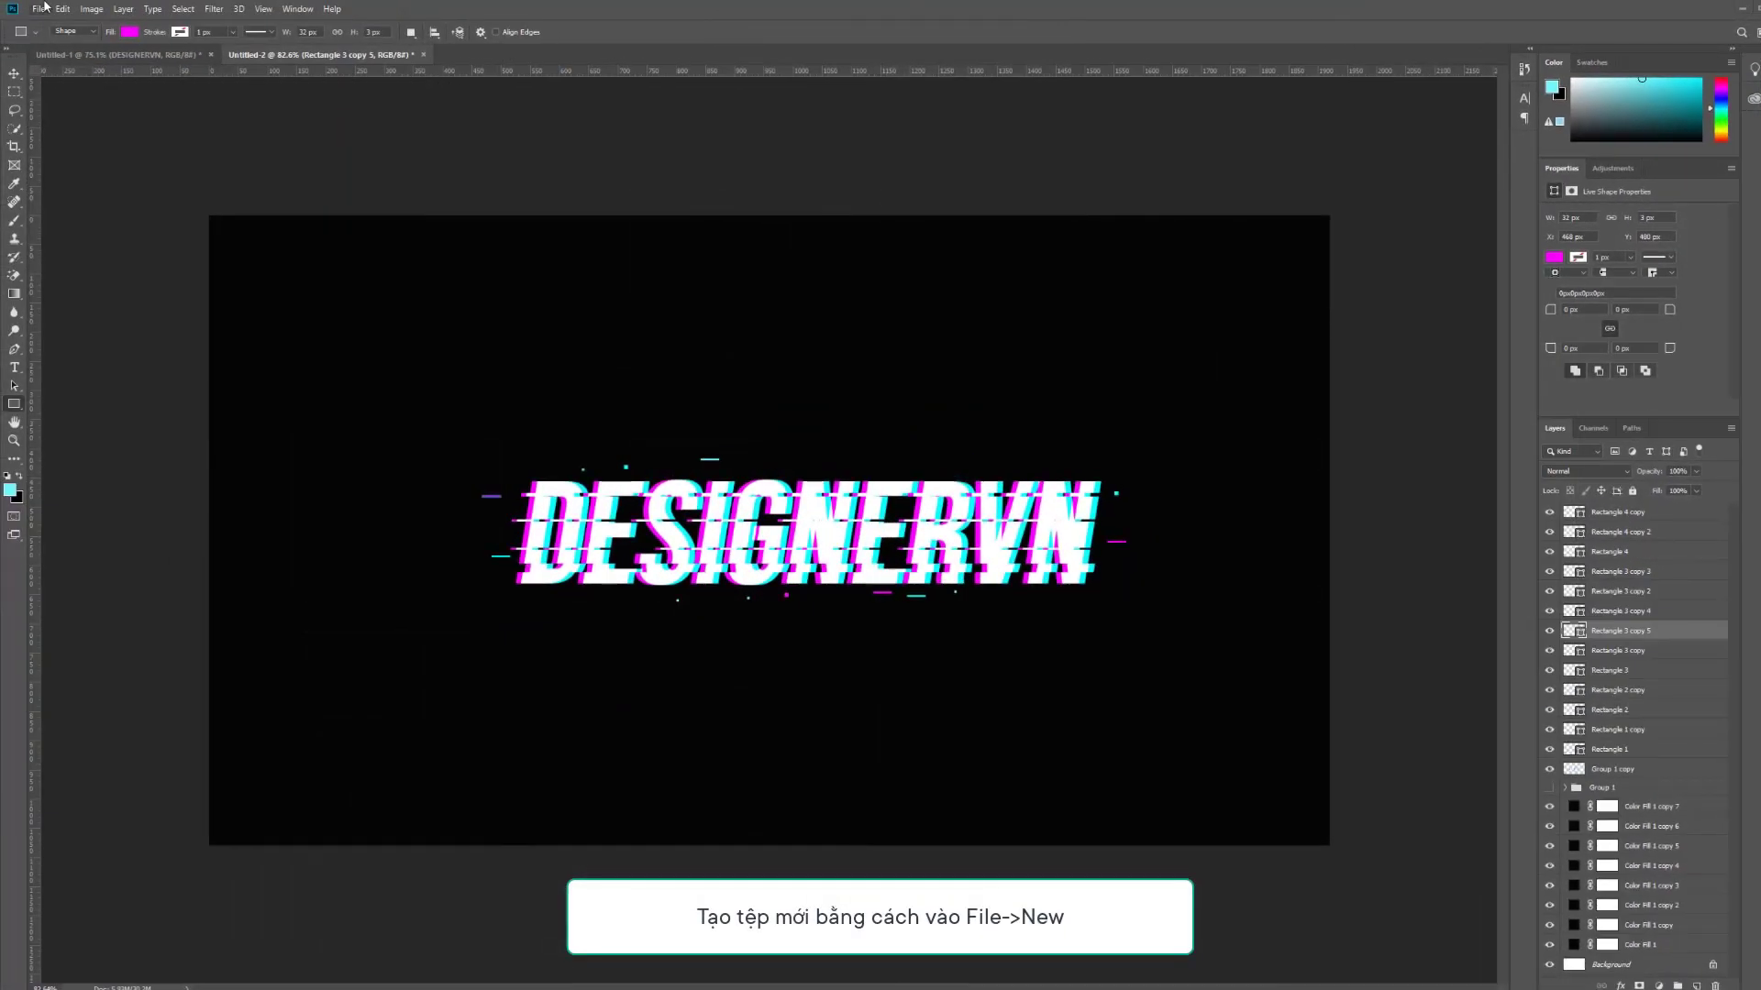
Create a new 1920×1080 document.
{"action": "left_click", "coordinate": [44, 7]}
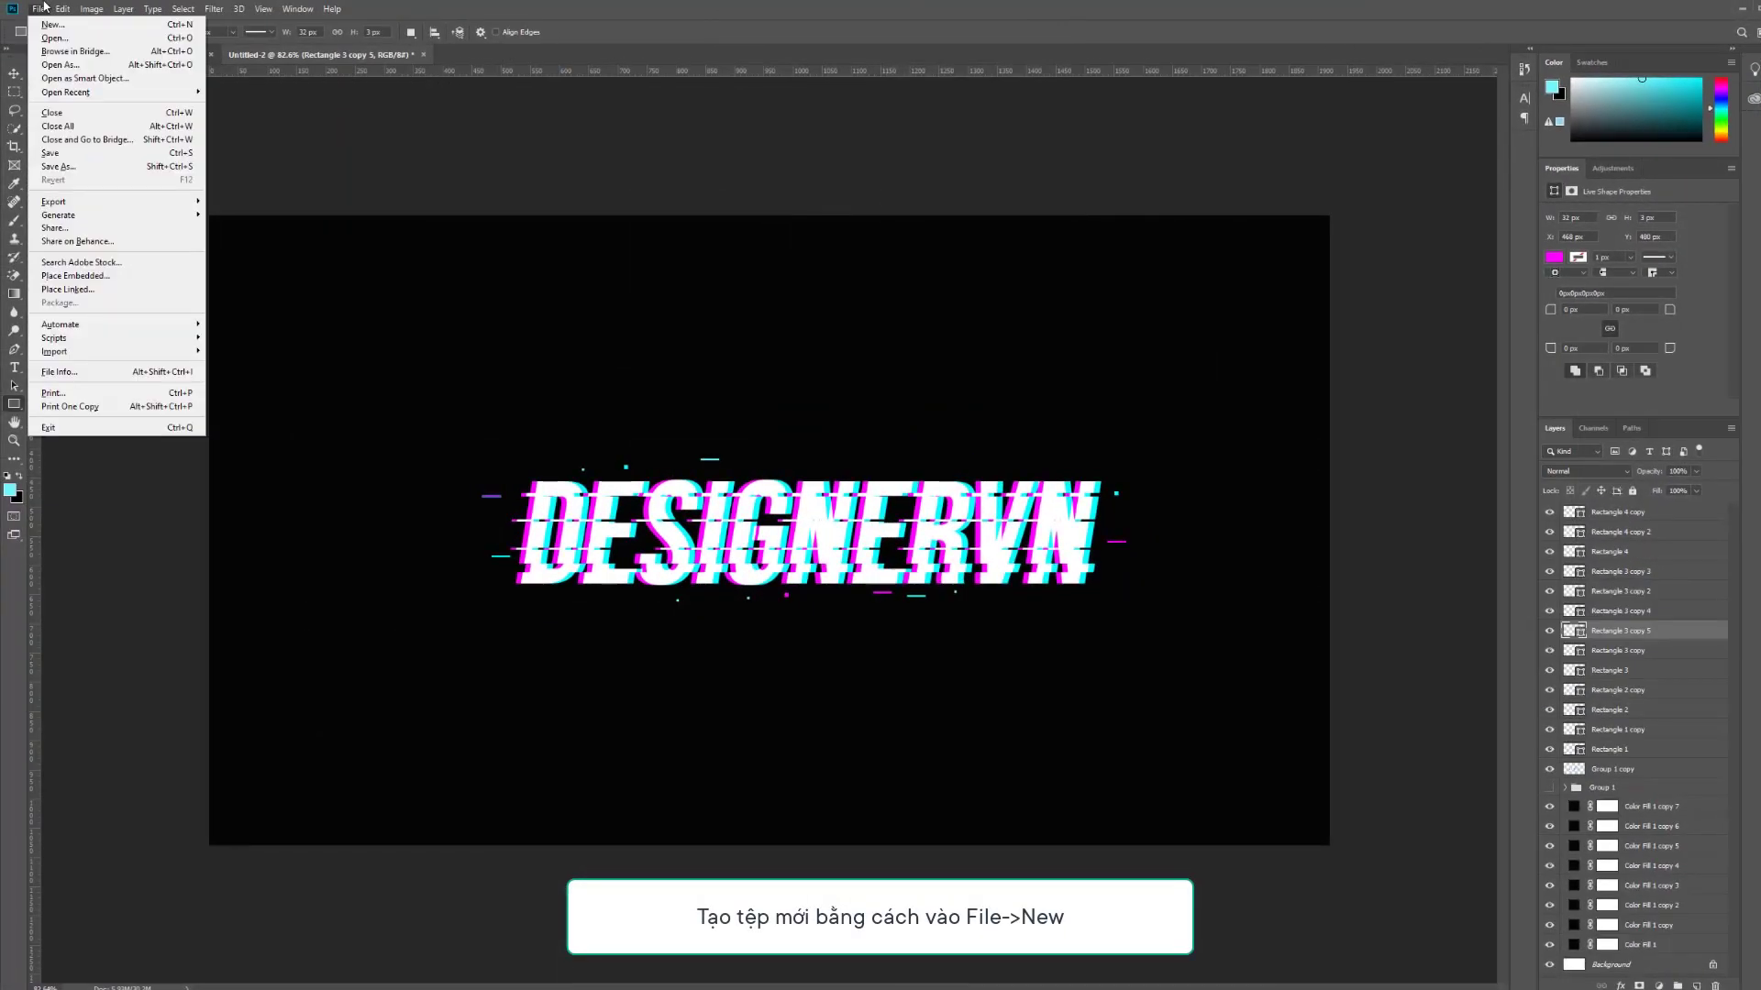
{"action": "left_click", "coordinate": [53, 26]}
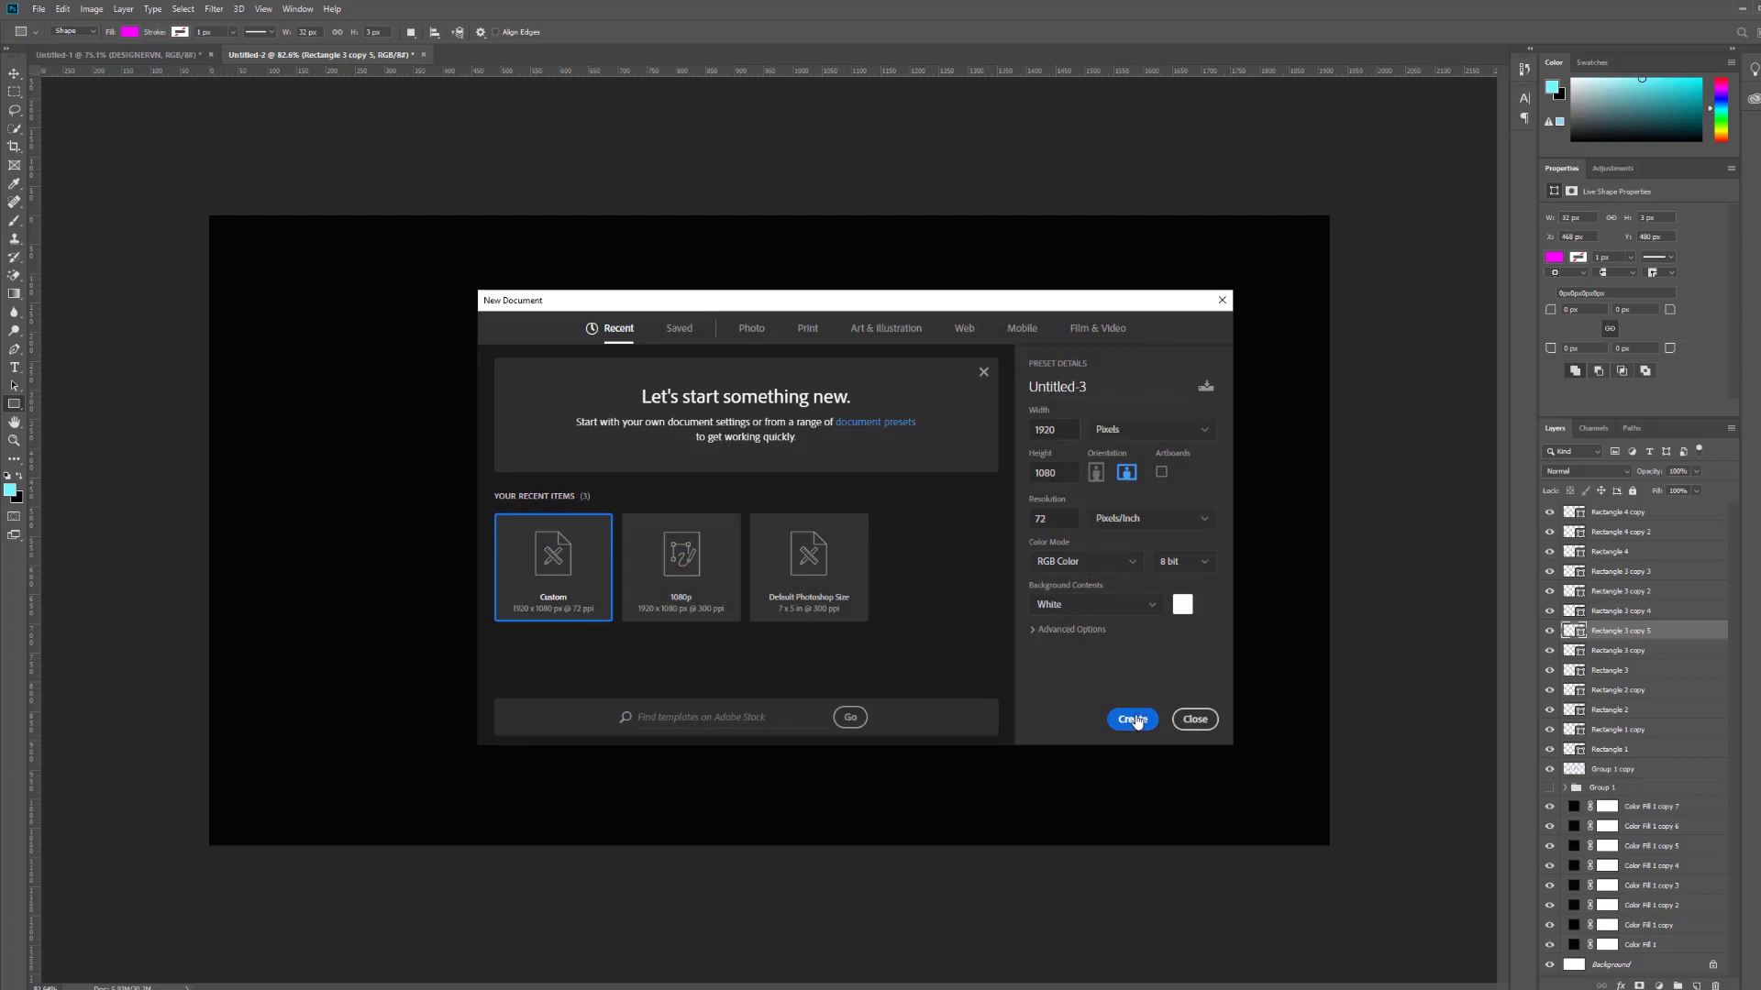
{"action": "left_click", "coordinate": [1132, 719]}
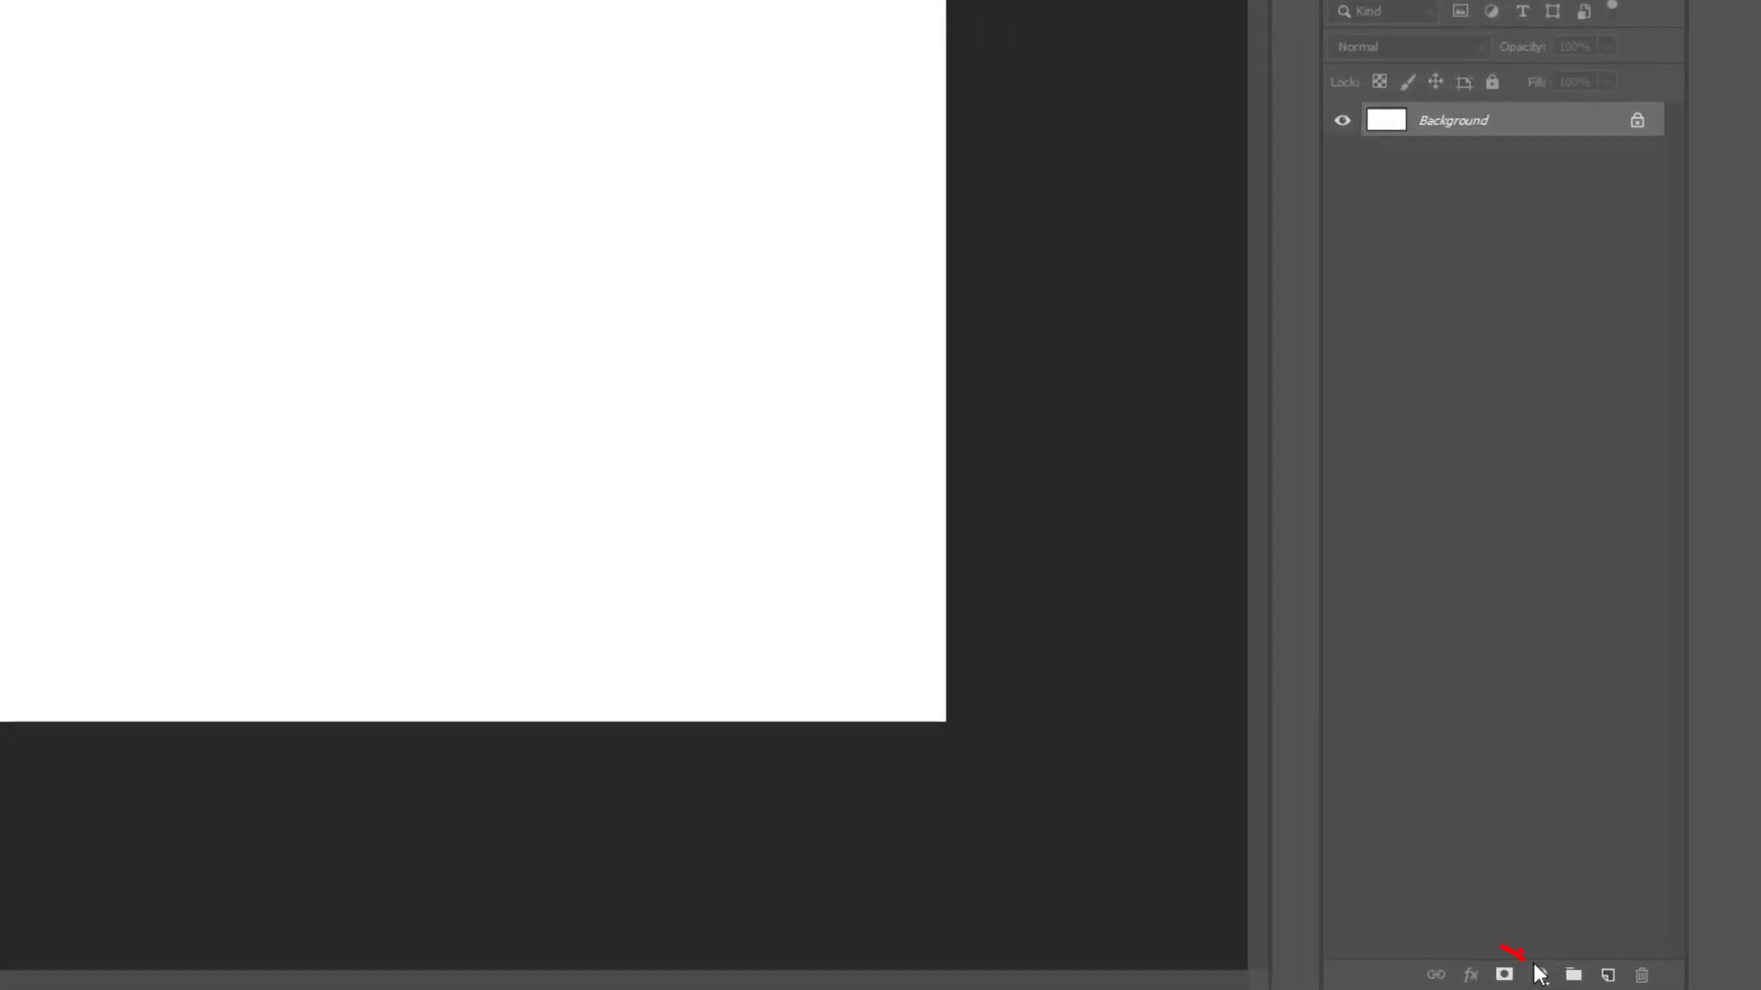
Add a near-black 050505 solid colour fill layer over the background.
{"action": "left_click", "coordinate": [1539, 974]}
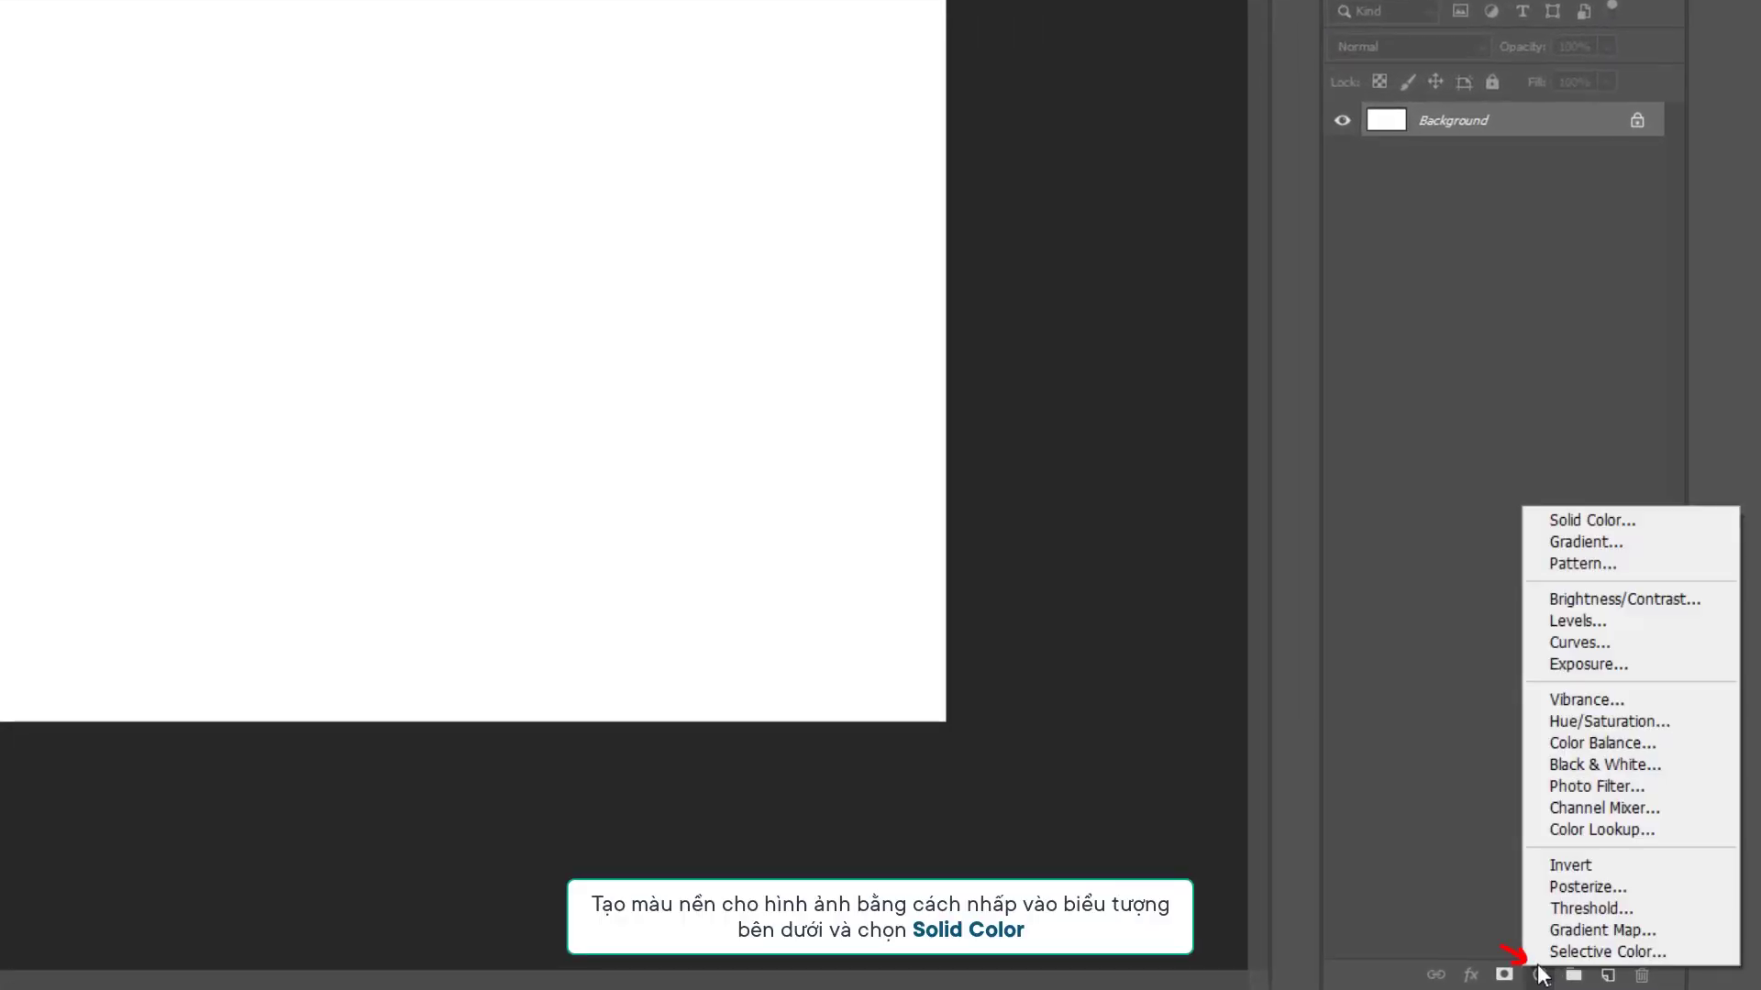
{"action": "left_click", "coordinate": [1555, 520]}
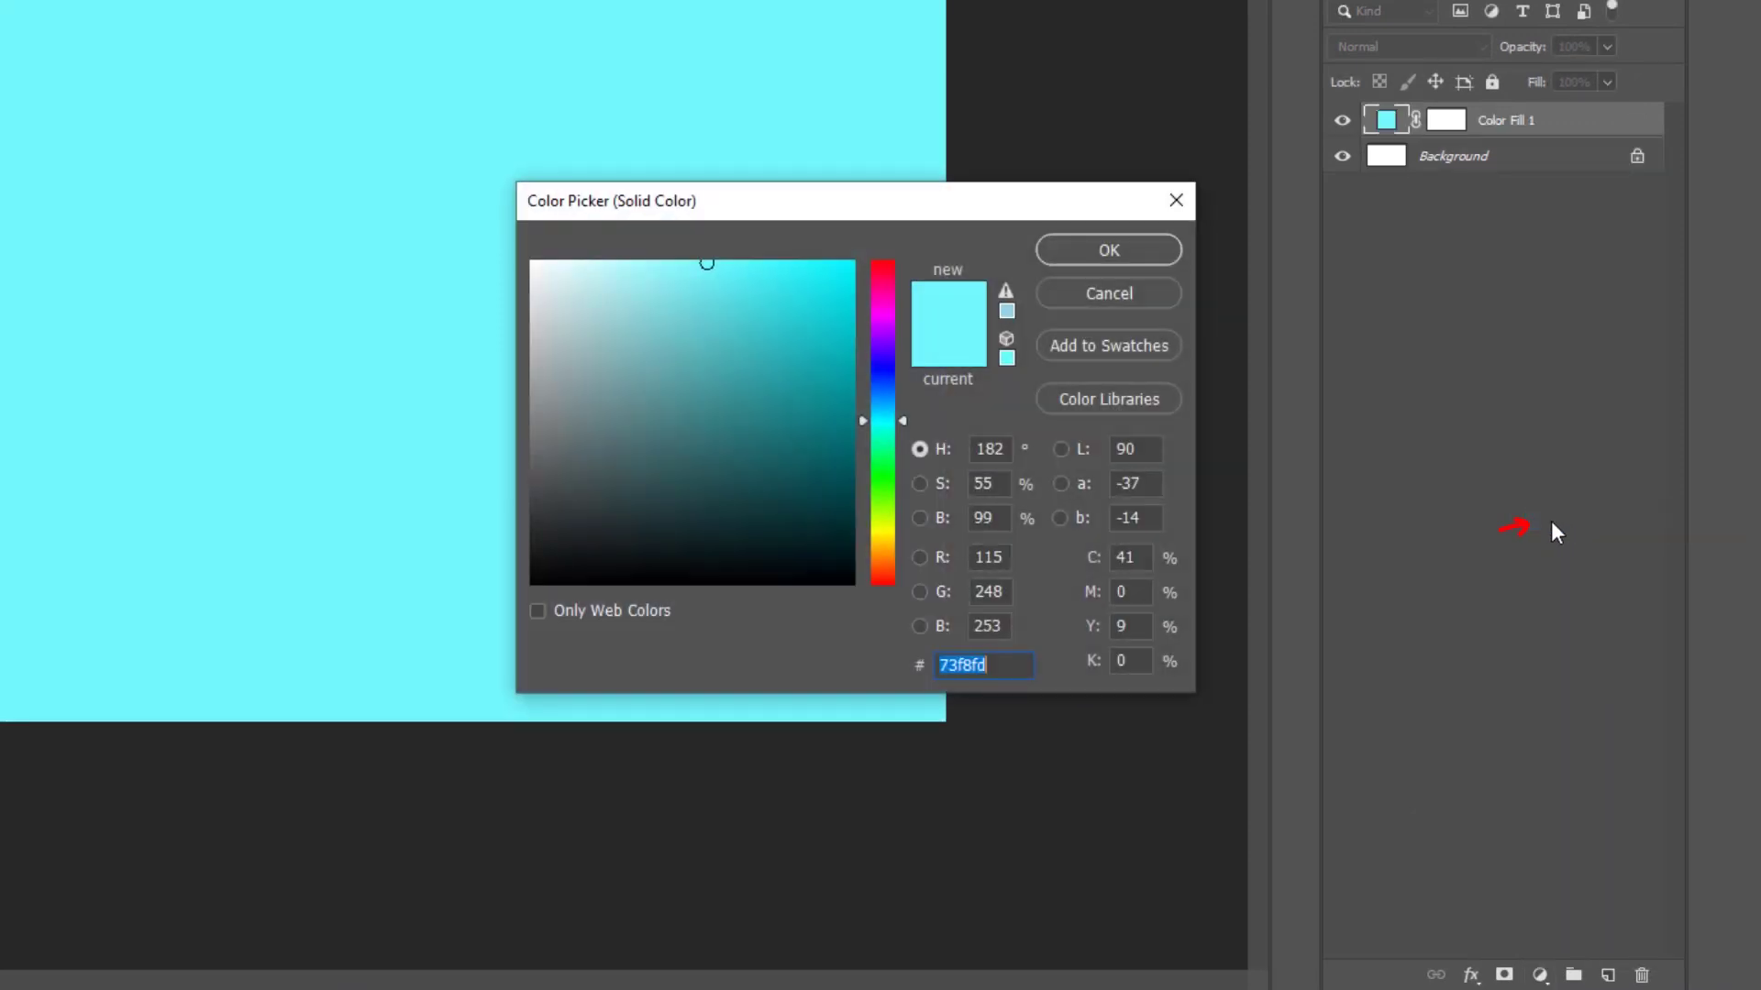
{"action": "left_click_drag", "start_coordinate": [582, 556], "coordinate": [532, 577]}
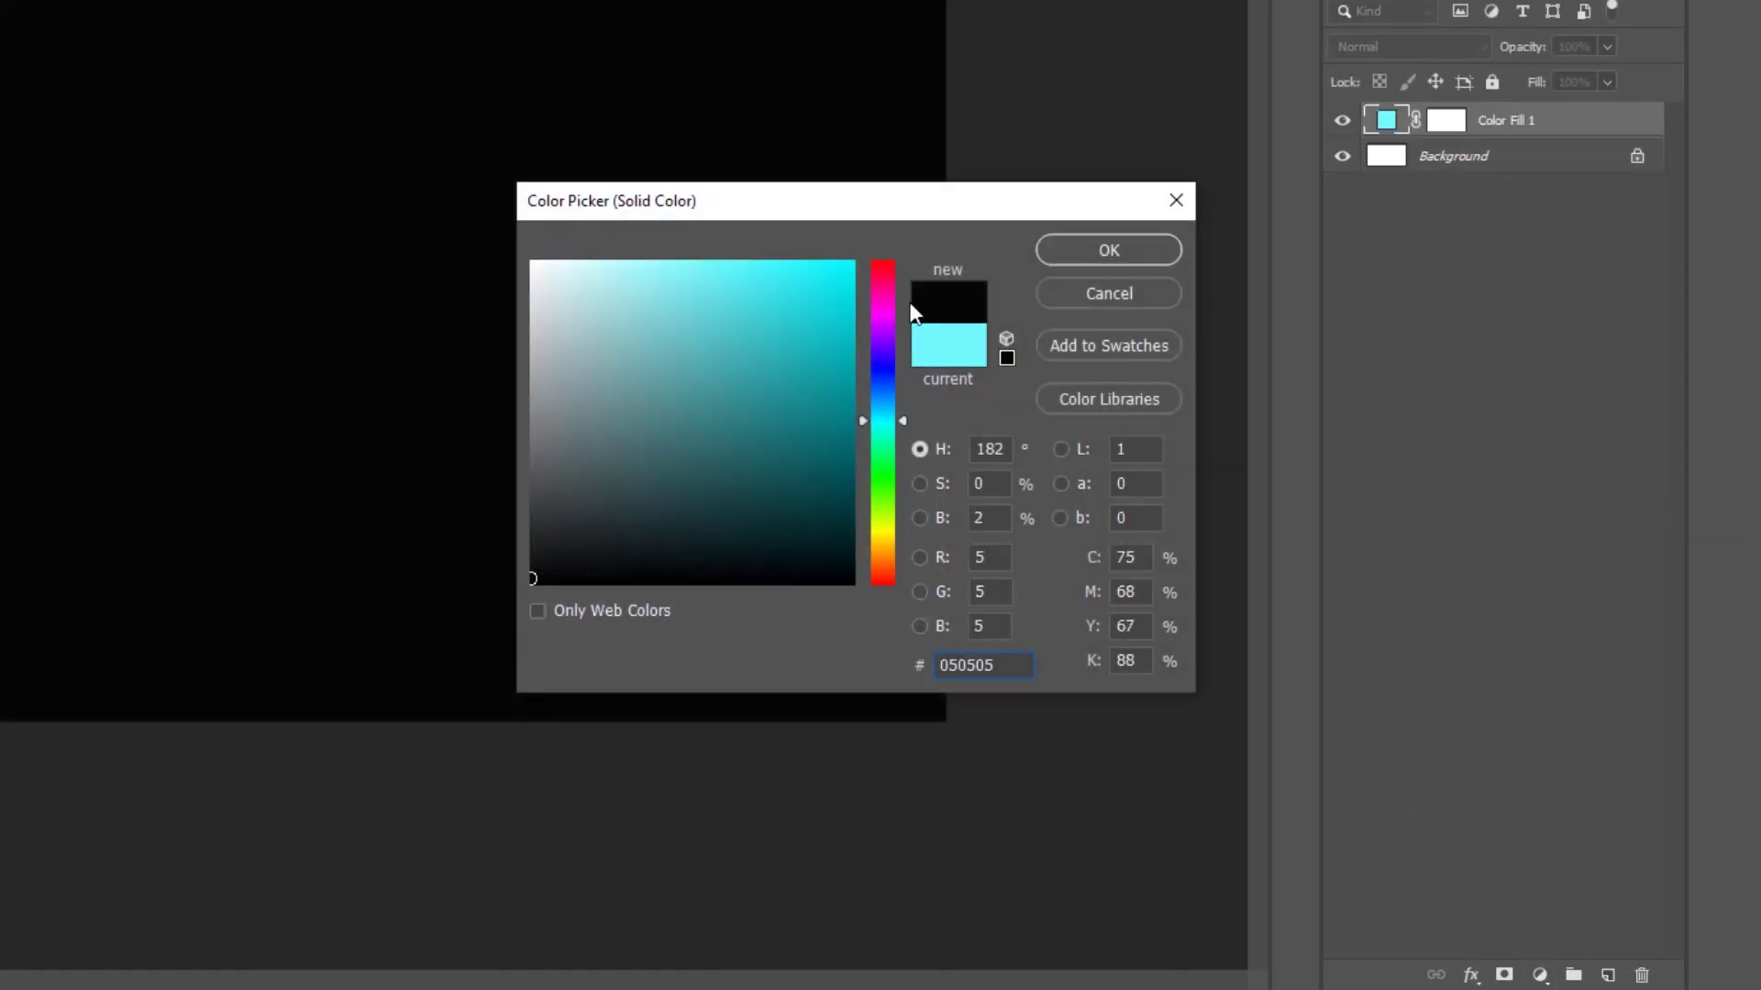
{"action": "left_click", "coordinate": [1047, 255]}
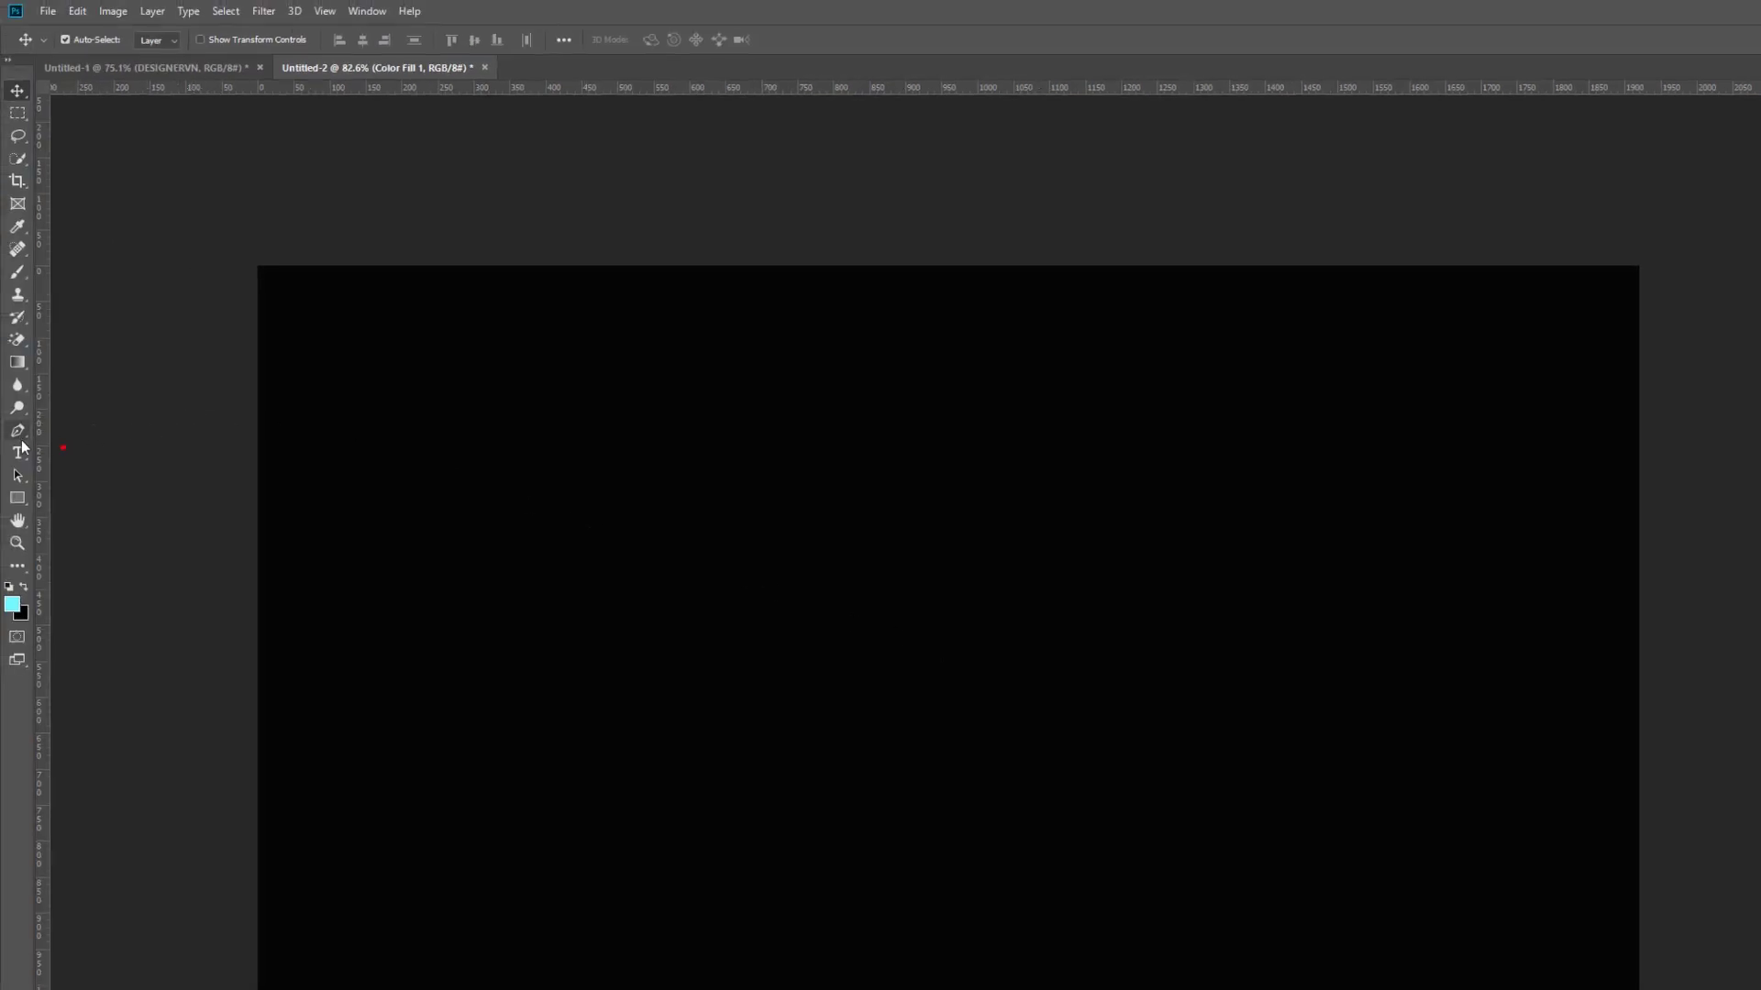
Type DESIGNERVN in white Bebas Neue and move it to the canvas centre.
{"action": "left_click", "coordinate": [19, 453]}
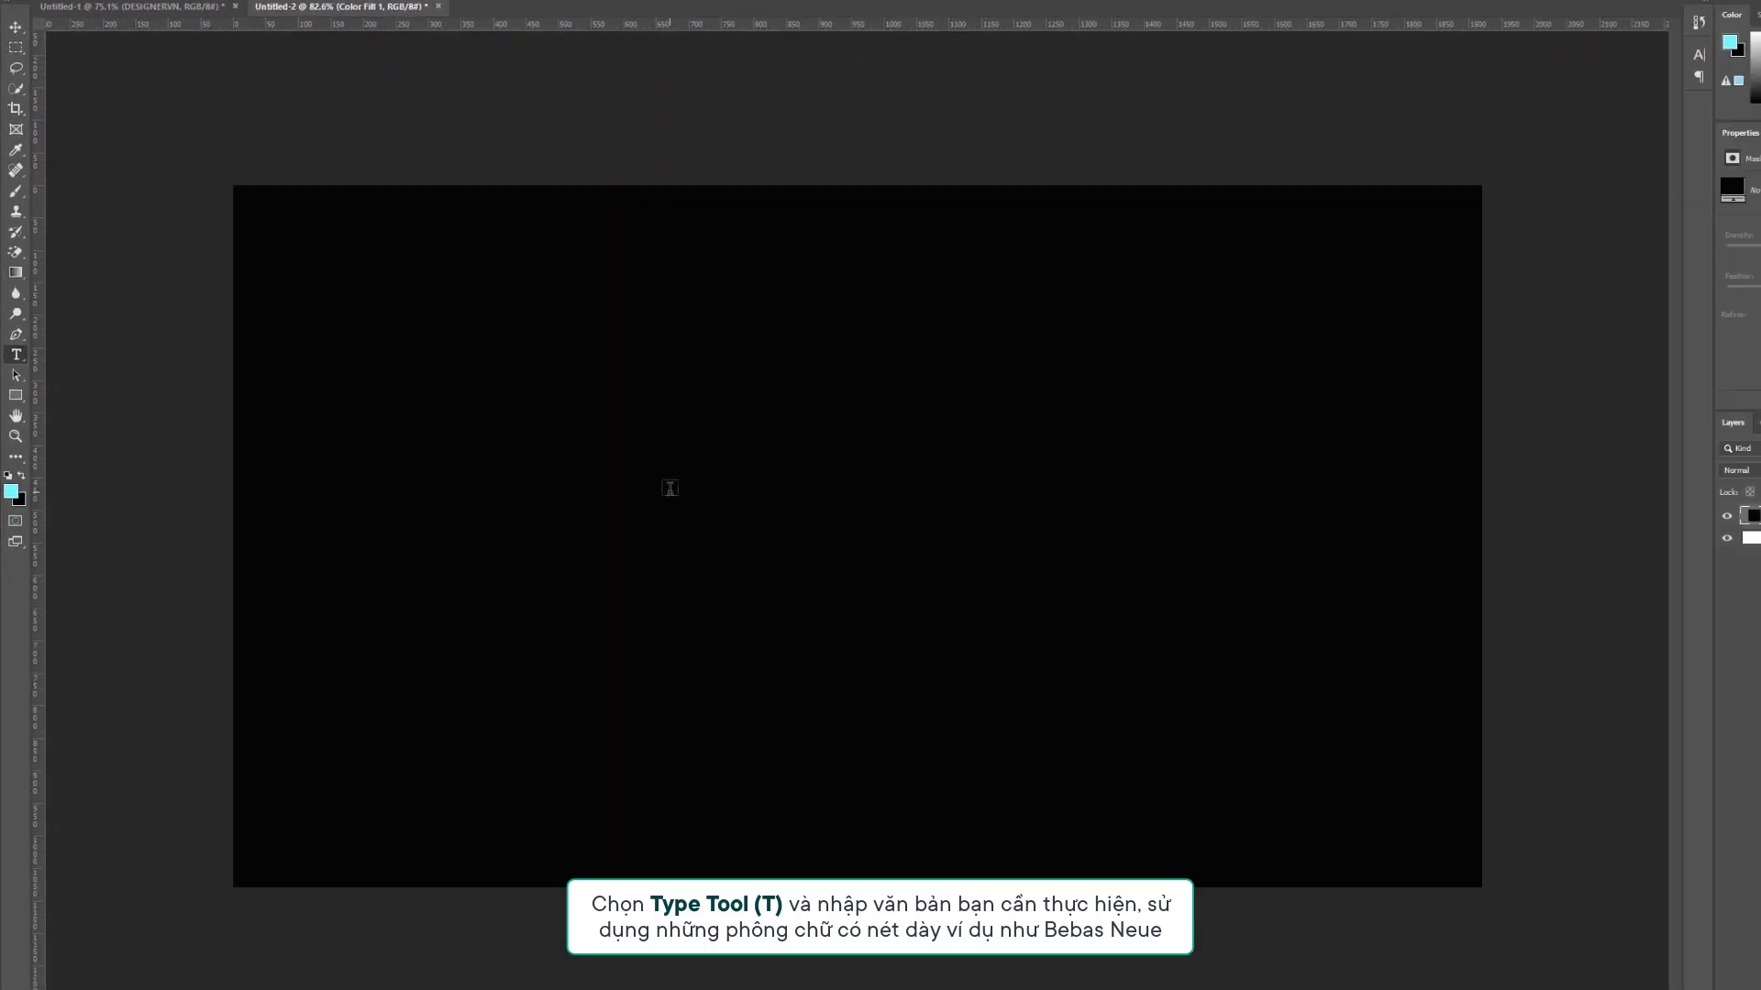
{"action": "left_click", "coordinate": [664, 484]}
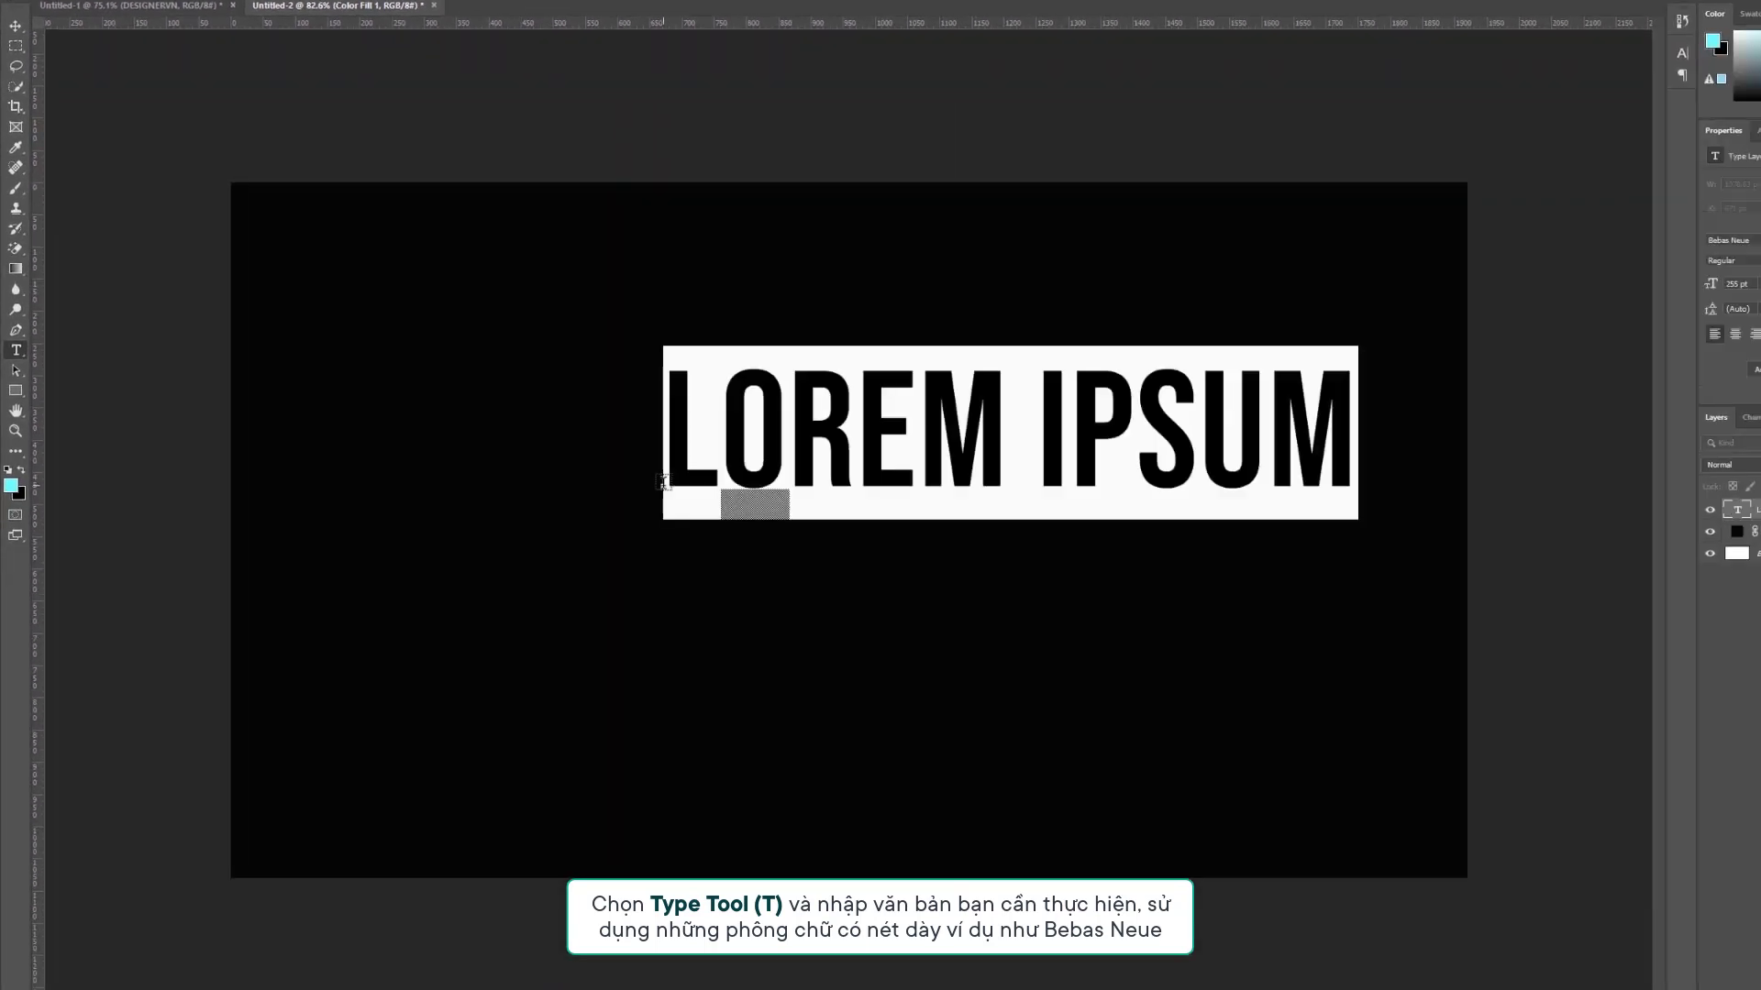
{"action": "type", "text": "DES"}
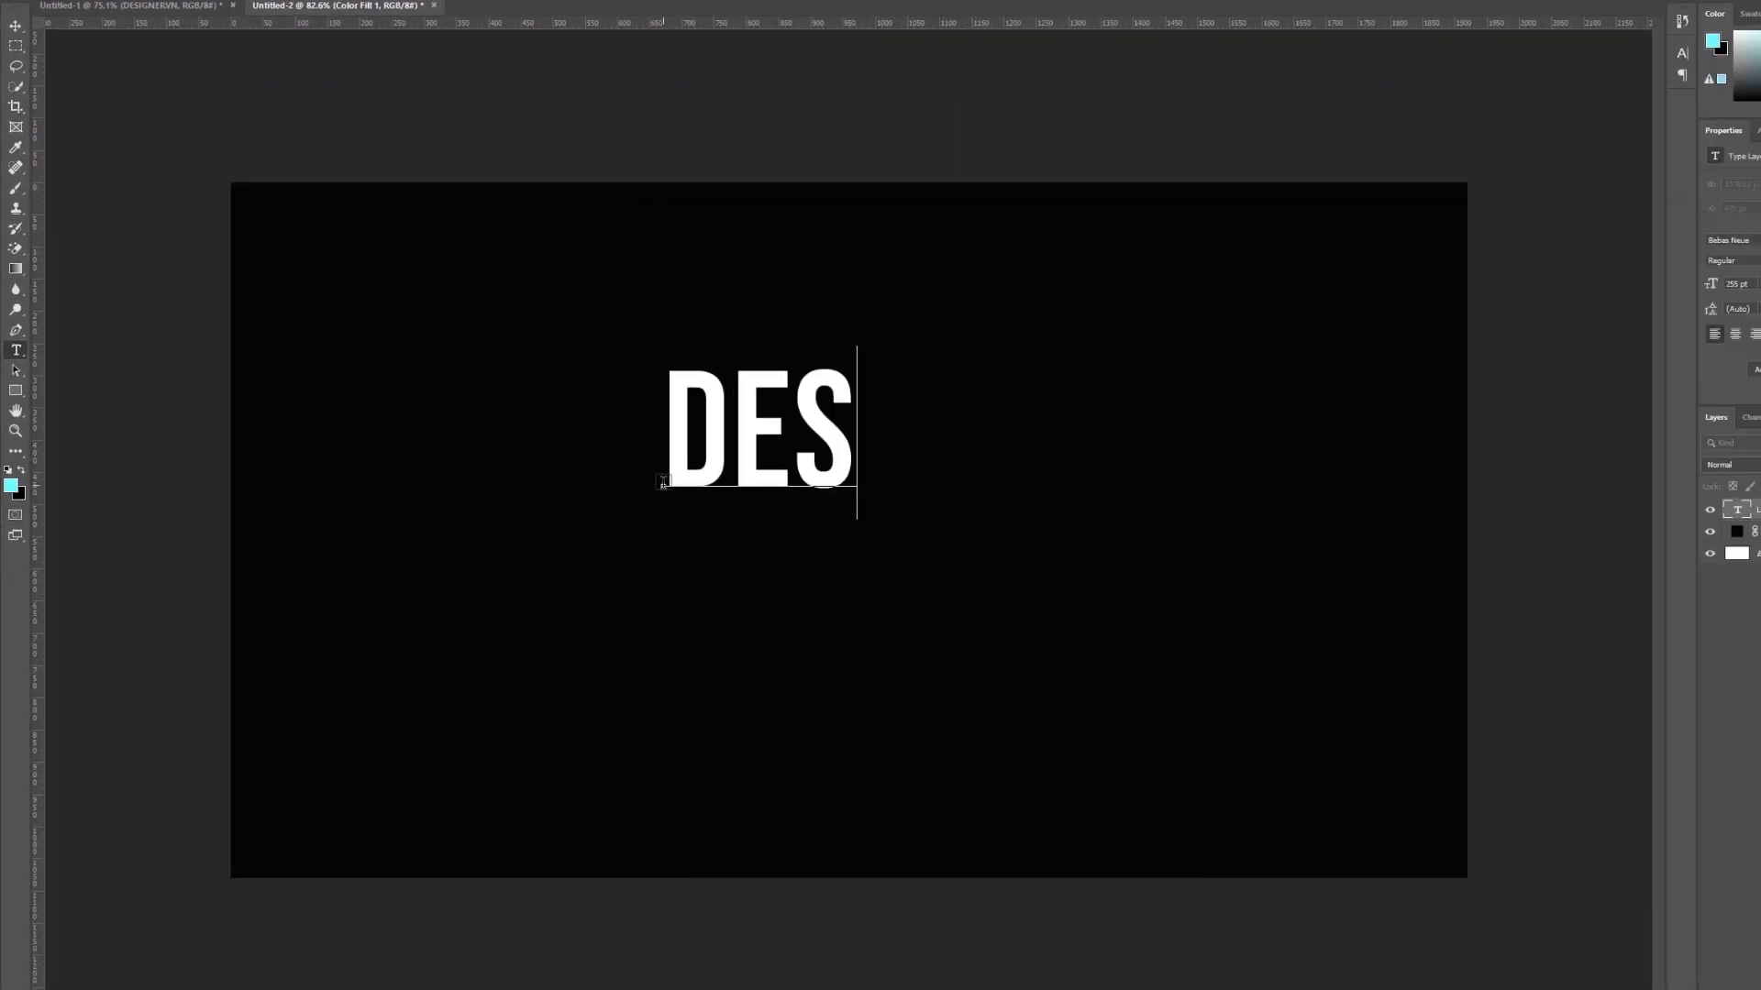
{"action": "type", "text": "IGNER"}
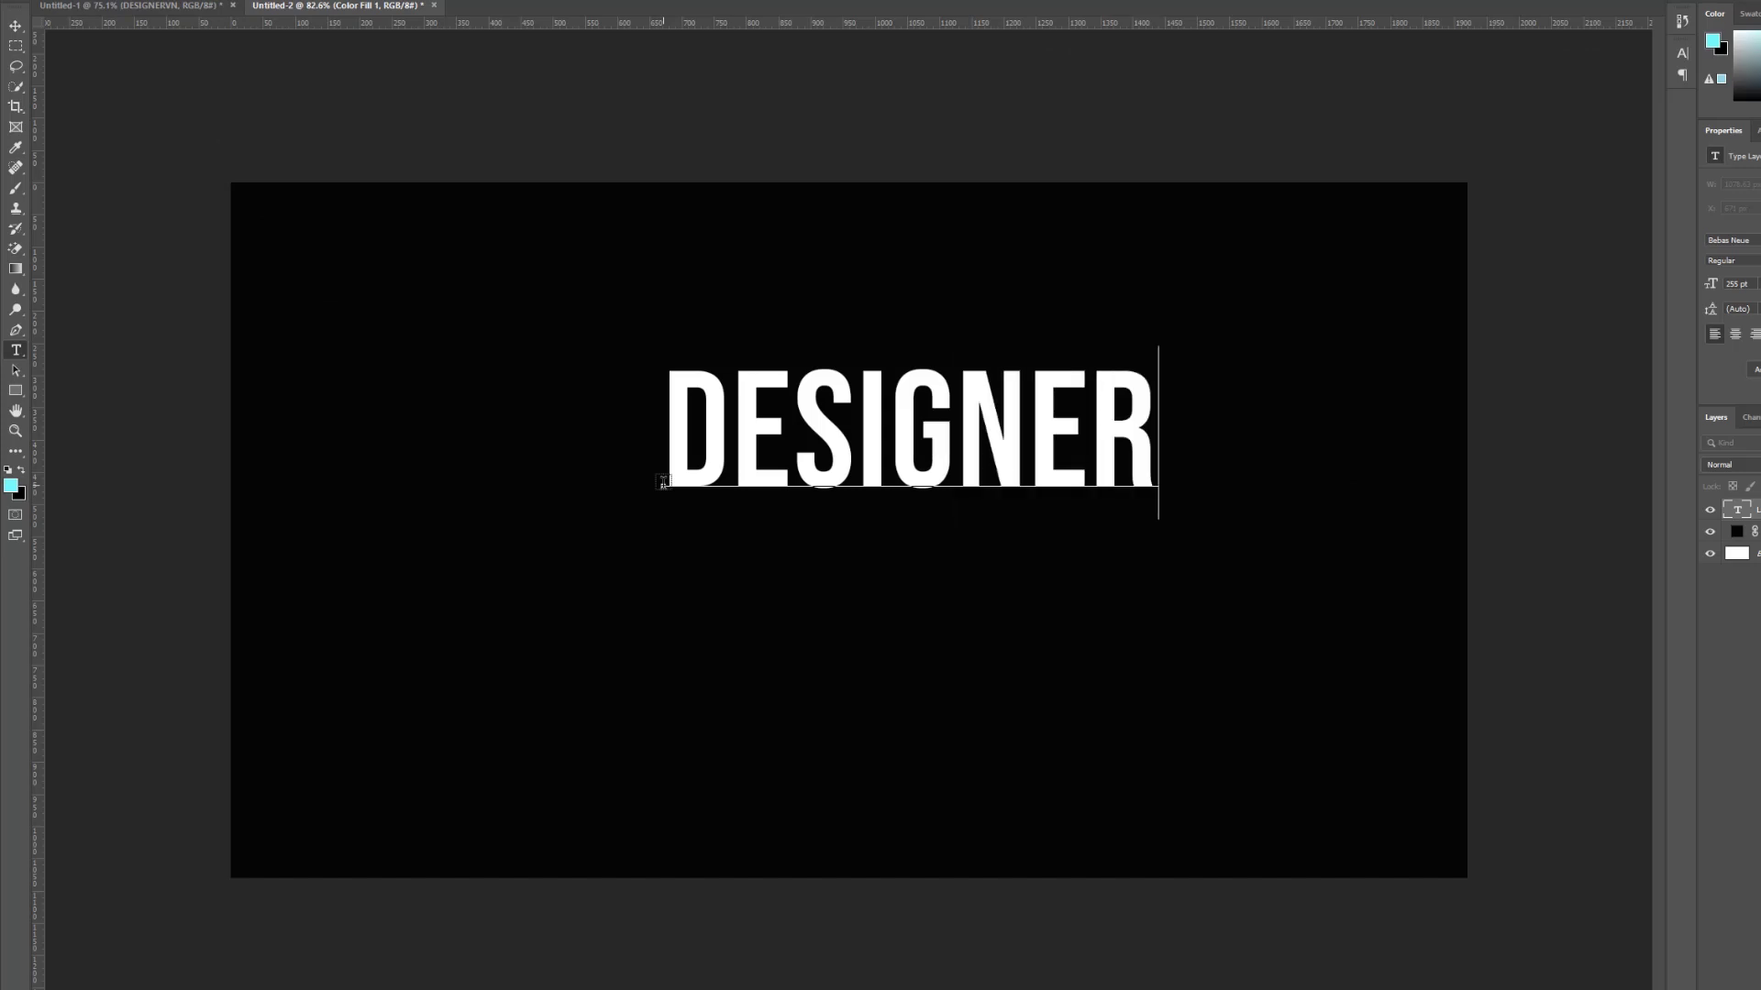
{"action": "type", "text": "VN"}
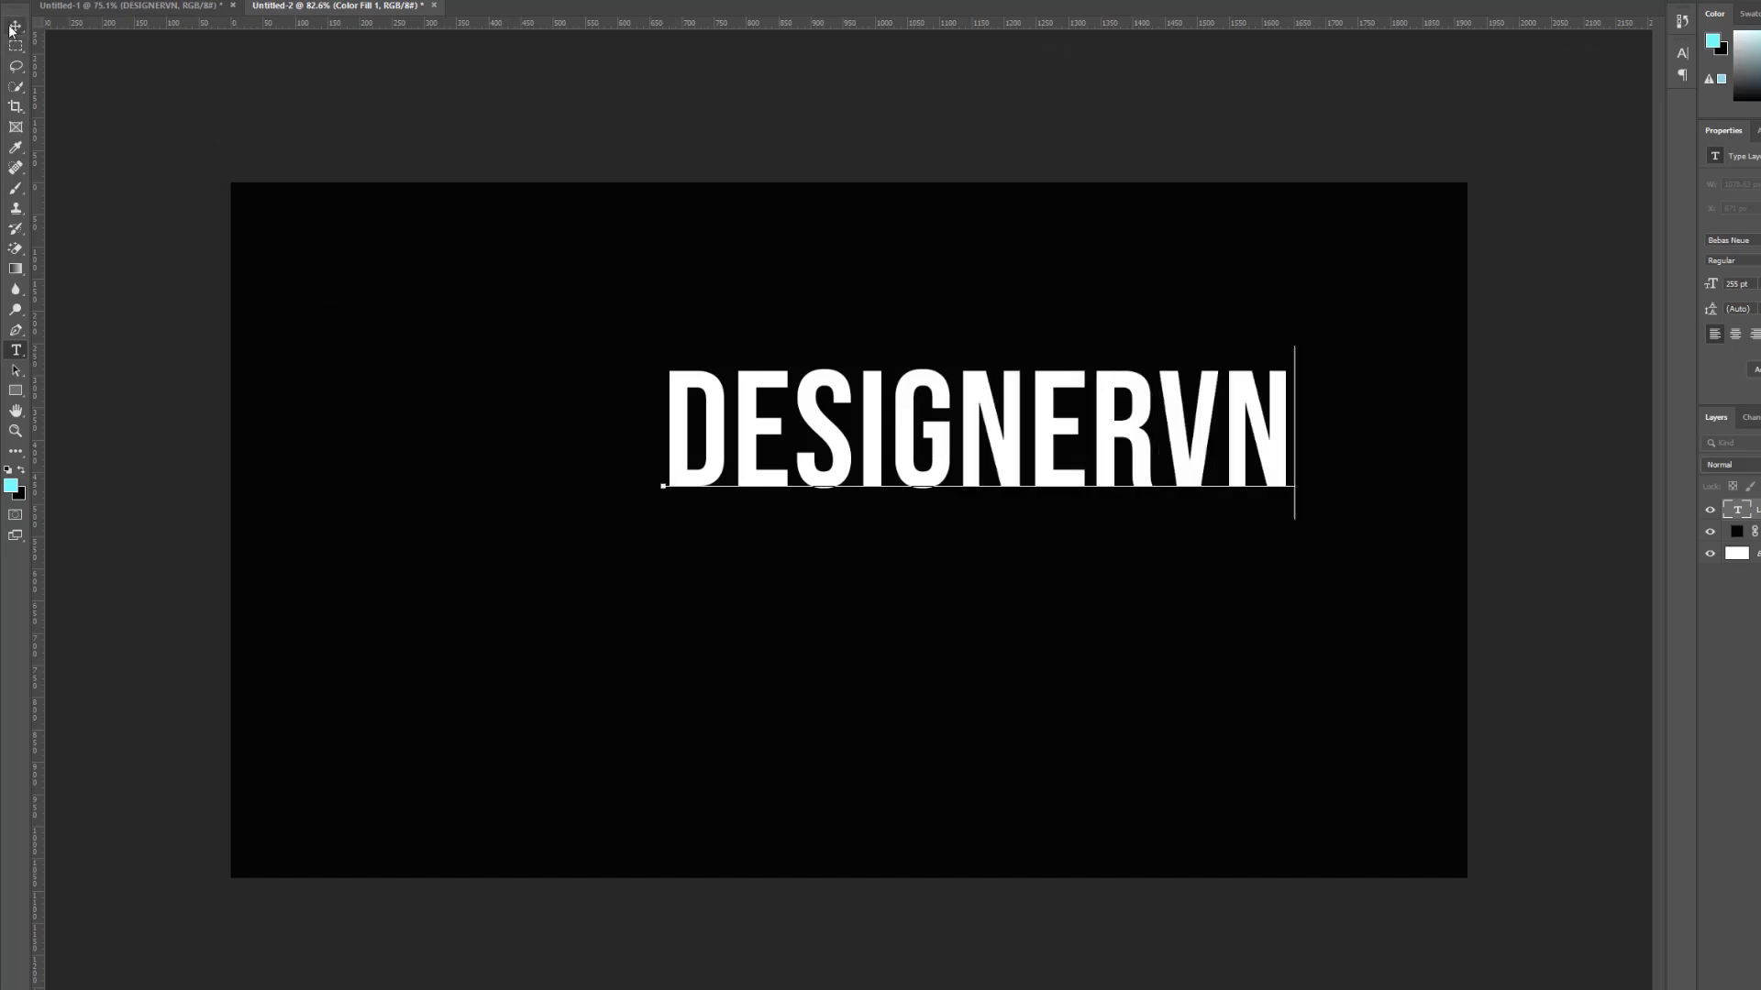
{"action": "key", "text": "ctrl+Return"}
{"action": "left_click_drag", "start_coordinate": [879, 420], "coordinate": [773, 520]}
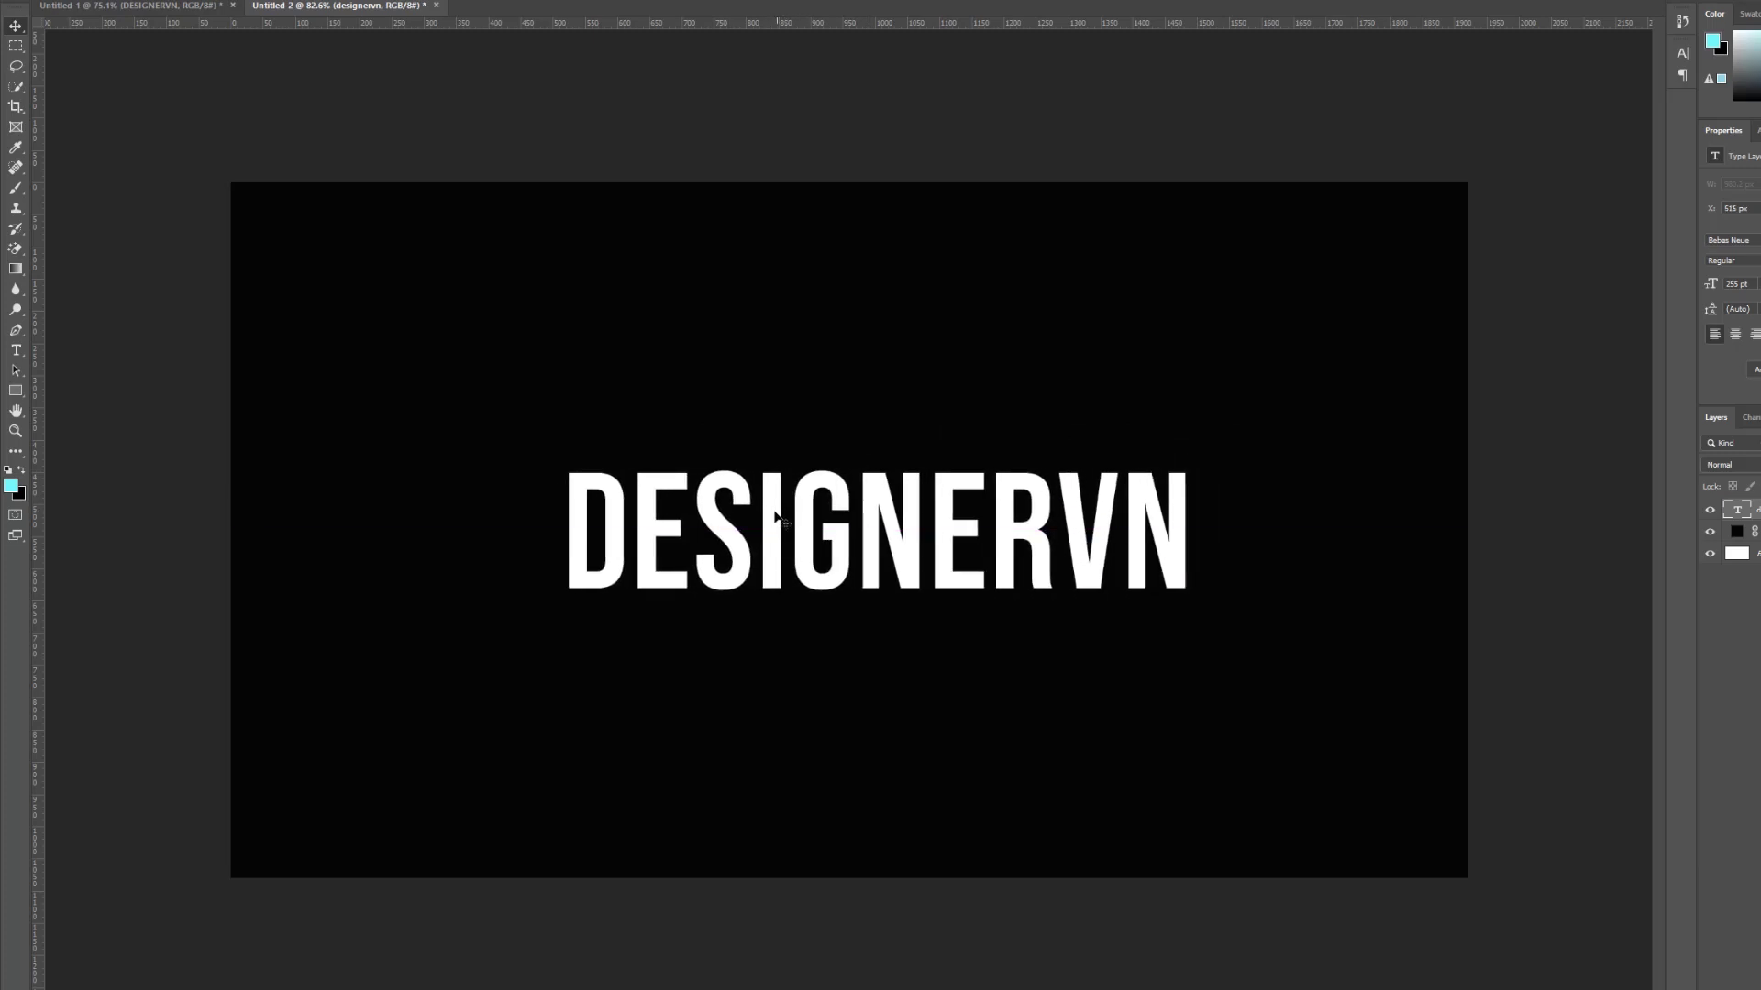
Skew the DESIGNERVN text about 8.6 degrees into italics with Free Transform.
{"action": "key", "text": "ctrl+t"}
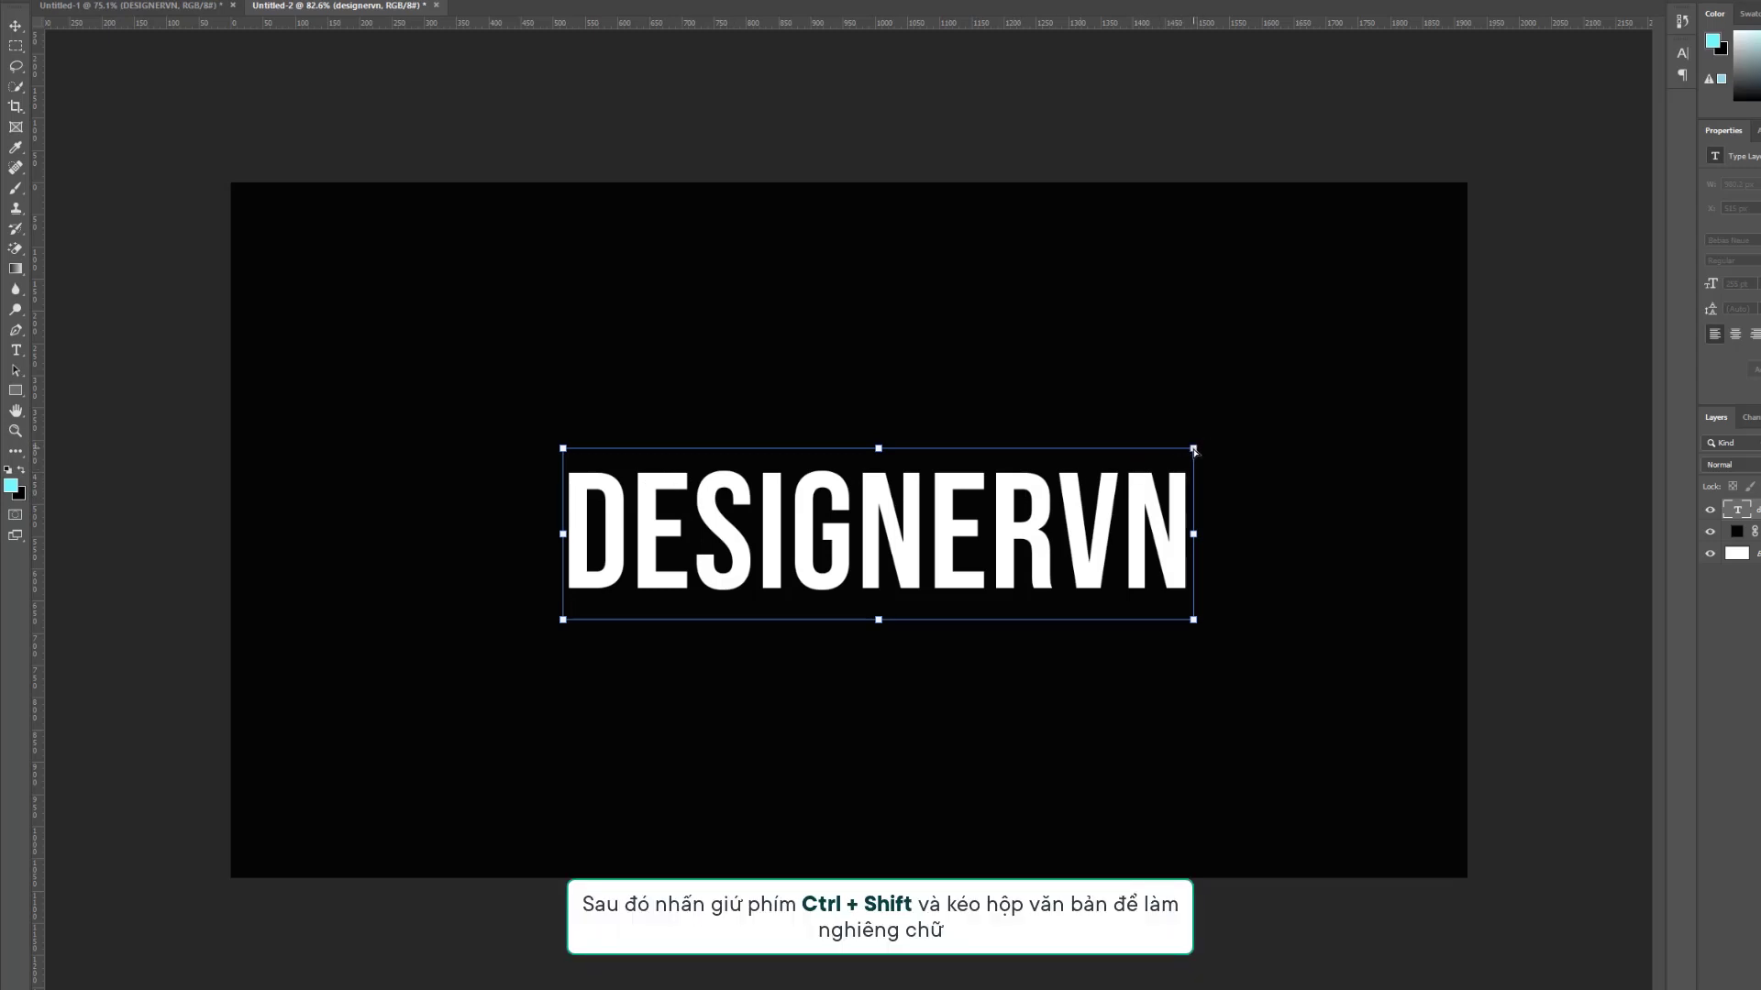
{"action": "left_click_drag", "start_coordinate": [1196, 453], "coordinate": [1221, 455]}
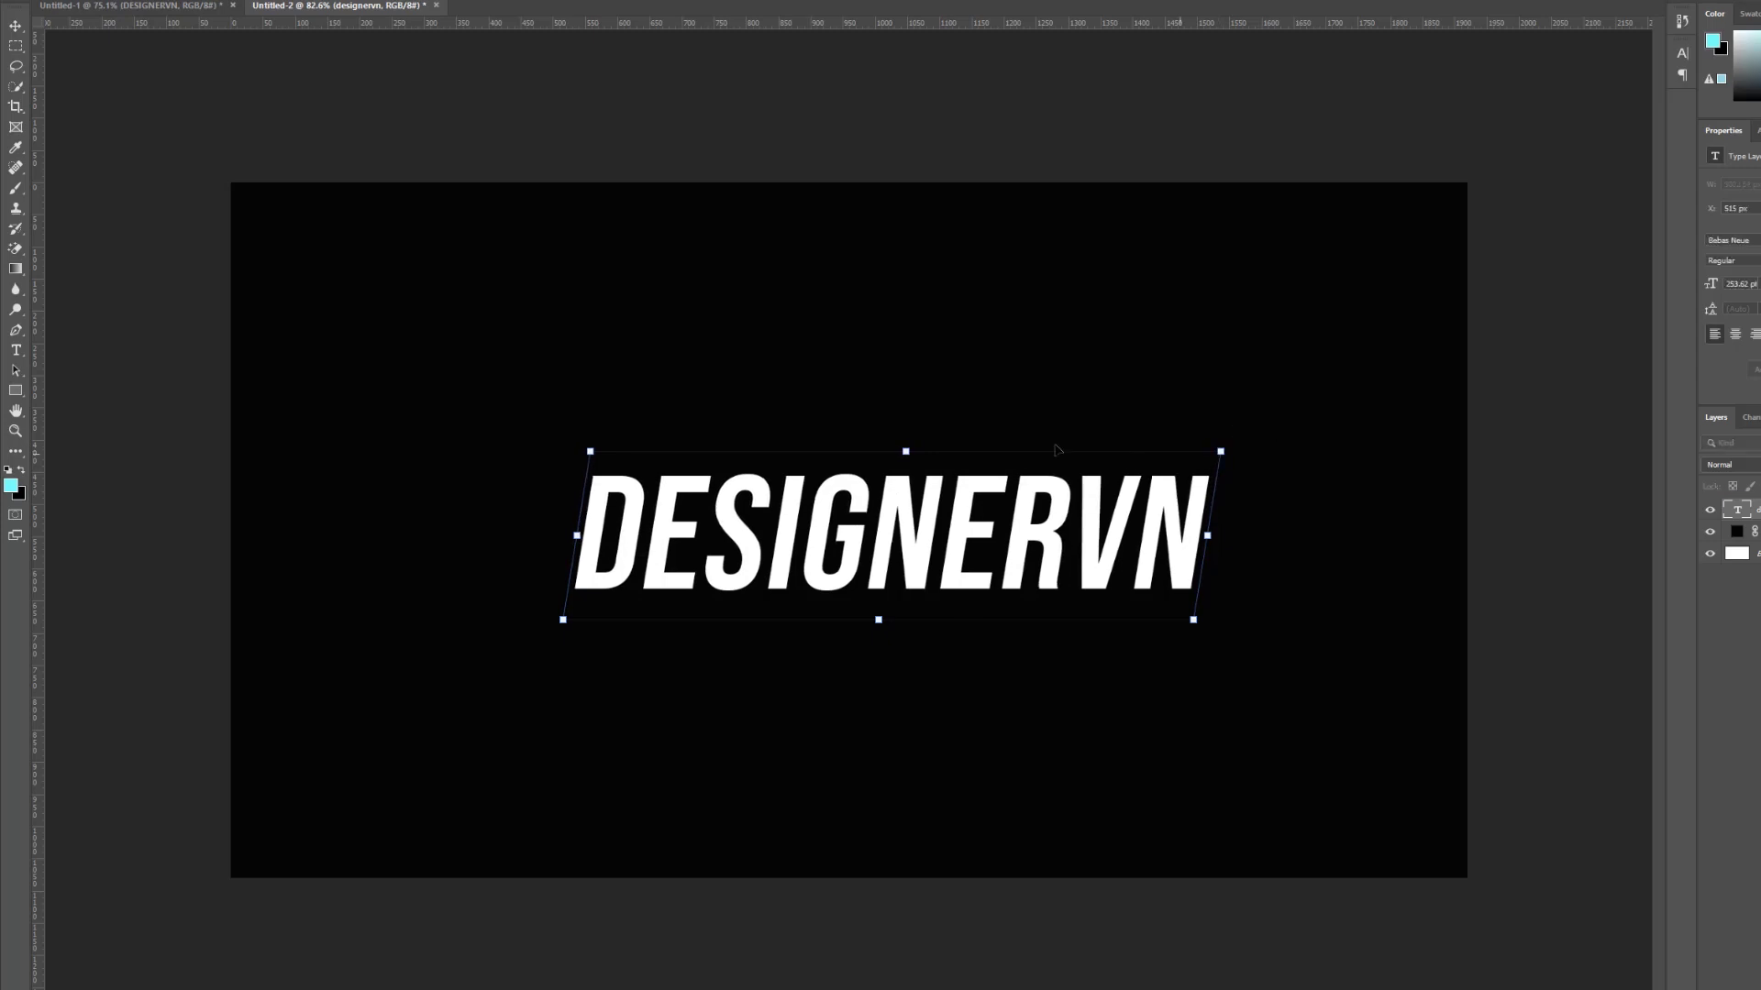
{"action": "key", "text": "Return"}
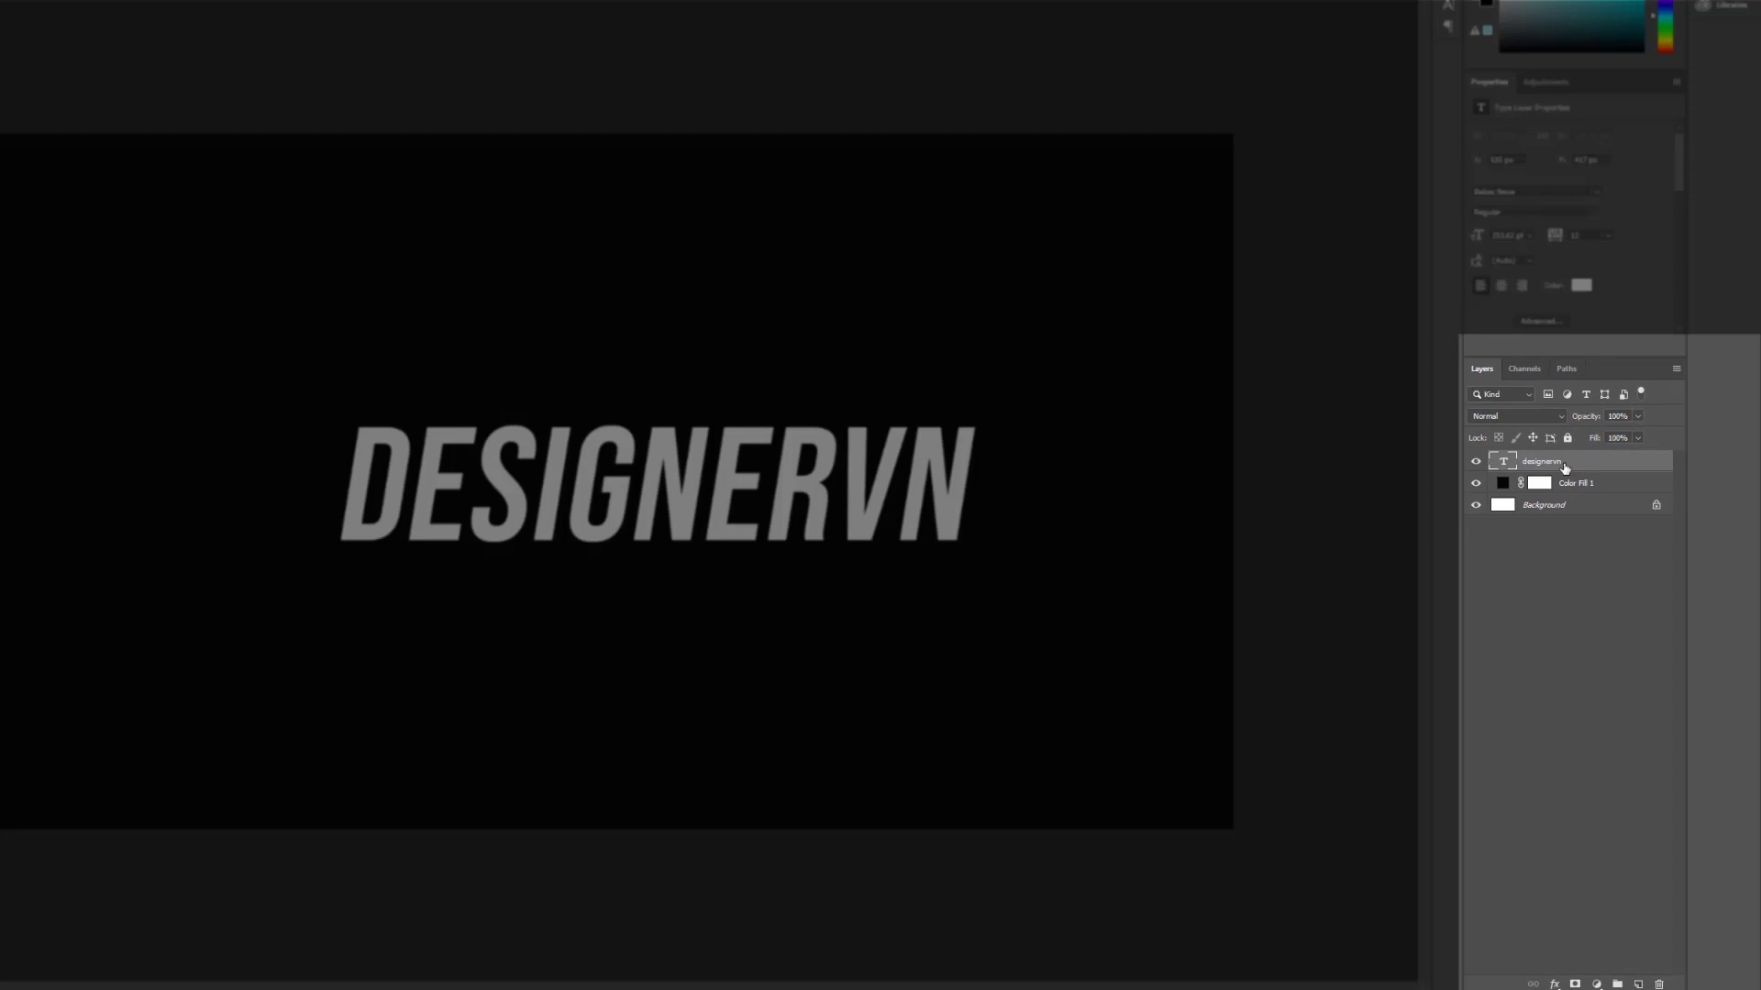
Duplicate the DESIGNERVN text layer twice, giving three stacked copies.
{"action": "left_click_drag", "start_coordinate": [1566, 469], "coordinate": [1638, 984]}
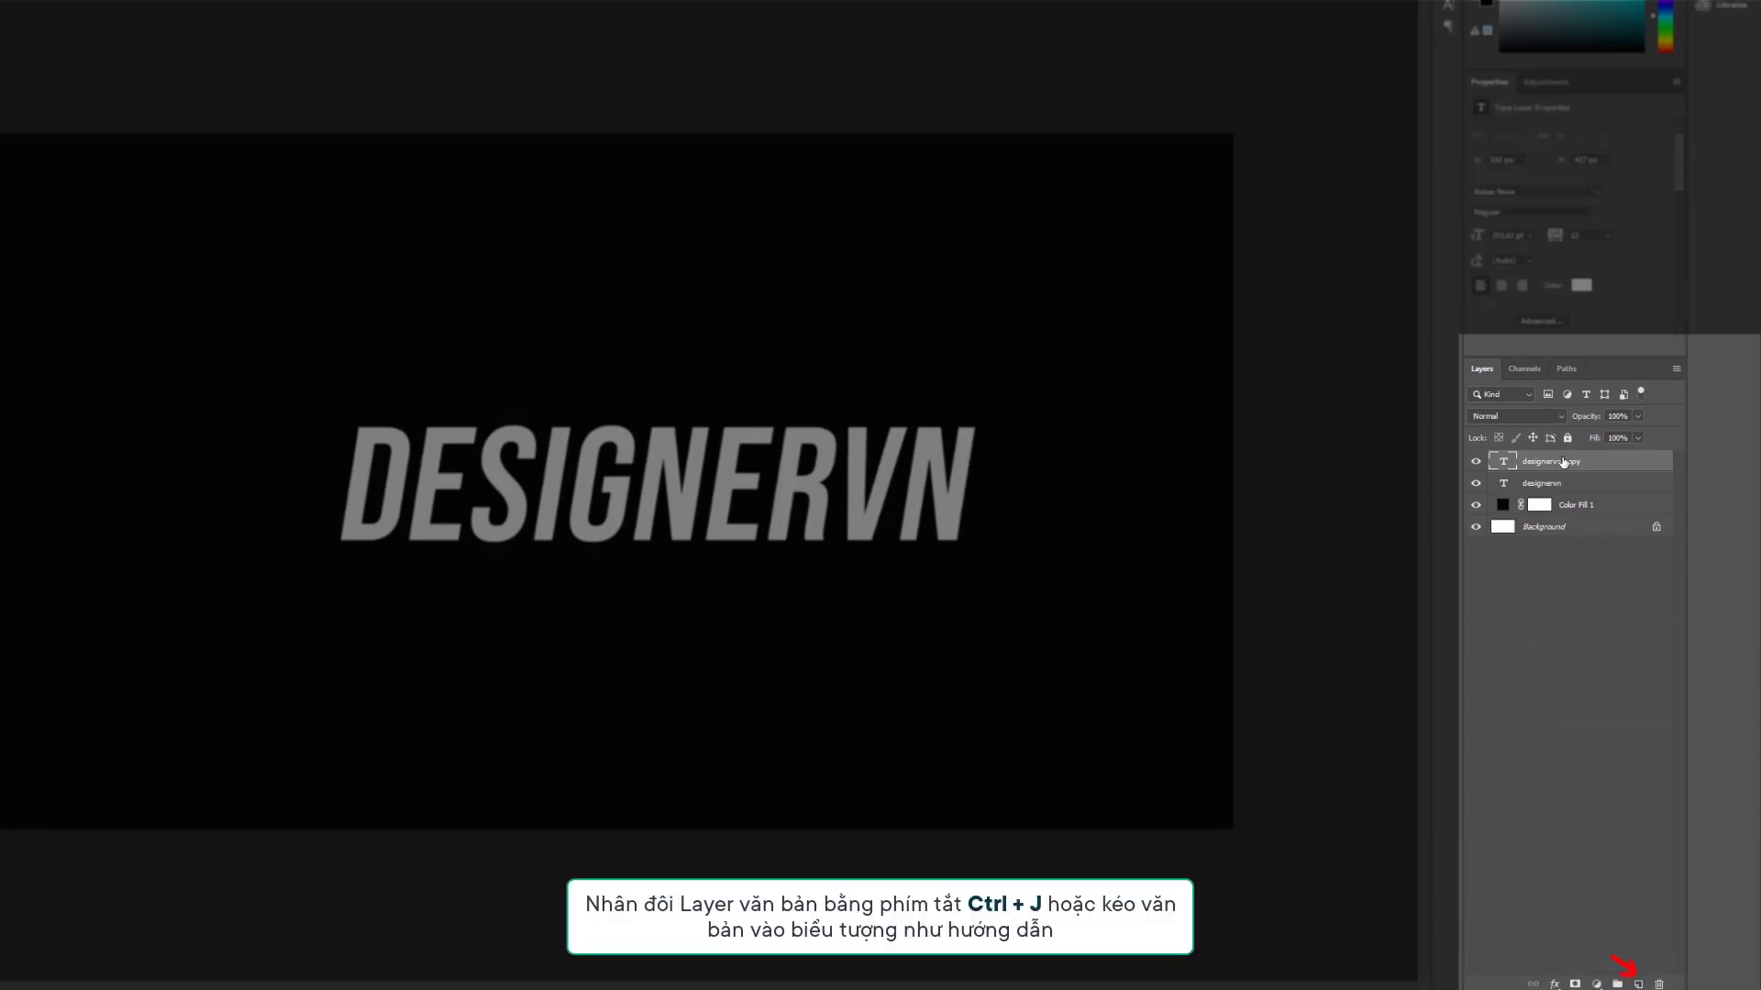
{"action": "left_click_drag", "start_coordinate": [1563, 463], "coordinate": [1638, 984]}
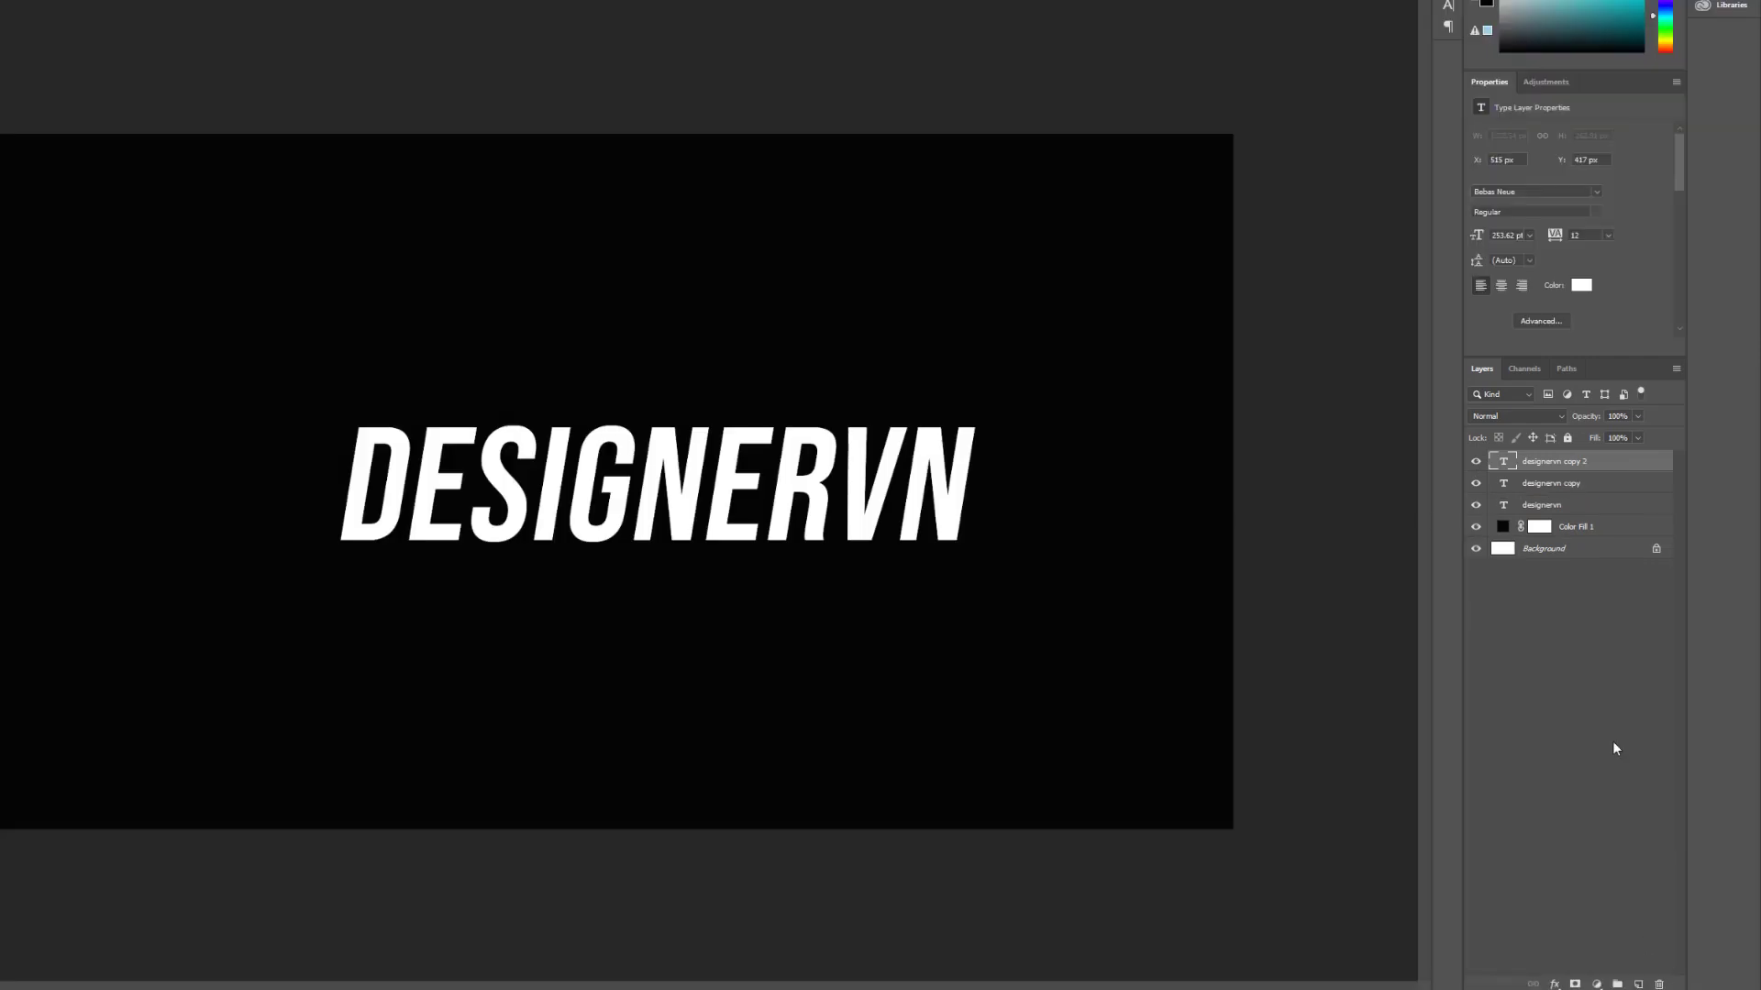
Uncheck the G channel in the top copy's Blending Options and shift it 10 px left.
{"action": "right_click", "coordinate": [1551, 462]}
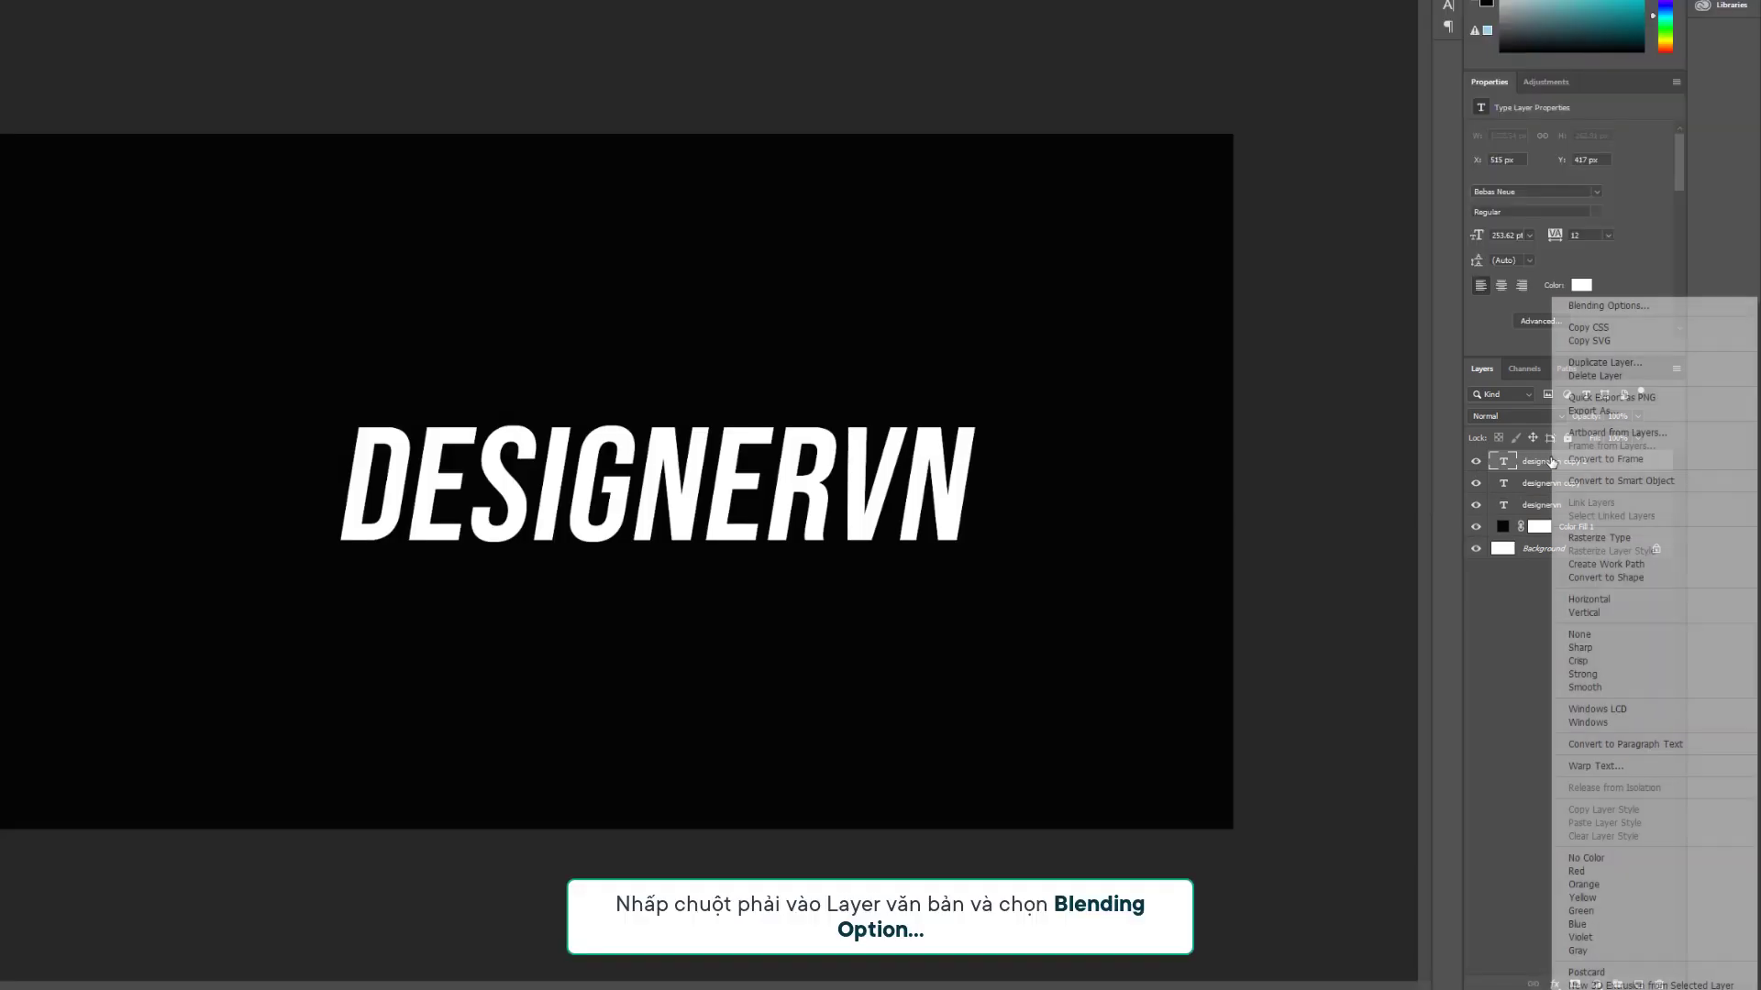
{"action": "left_click", "coordinate": [1587, 308]}
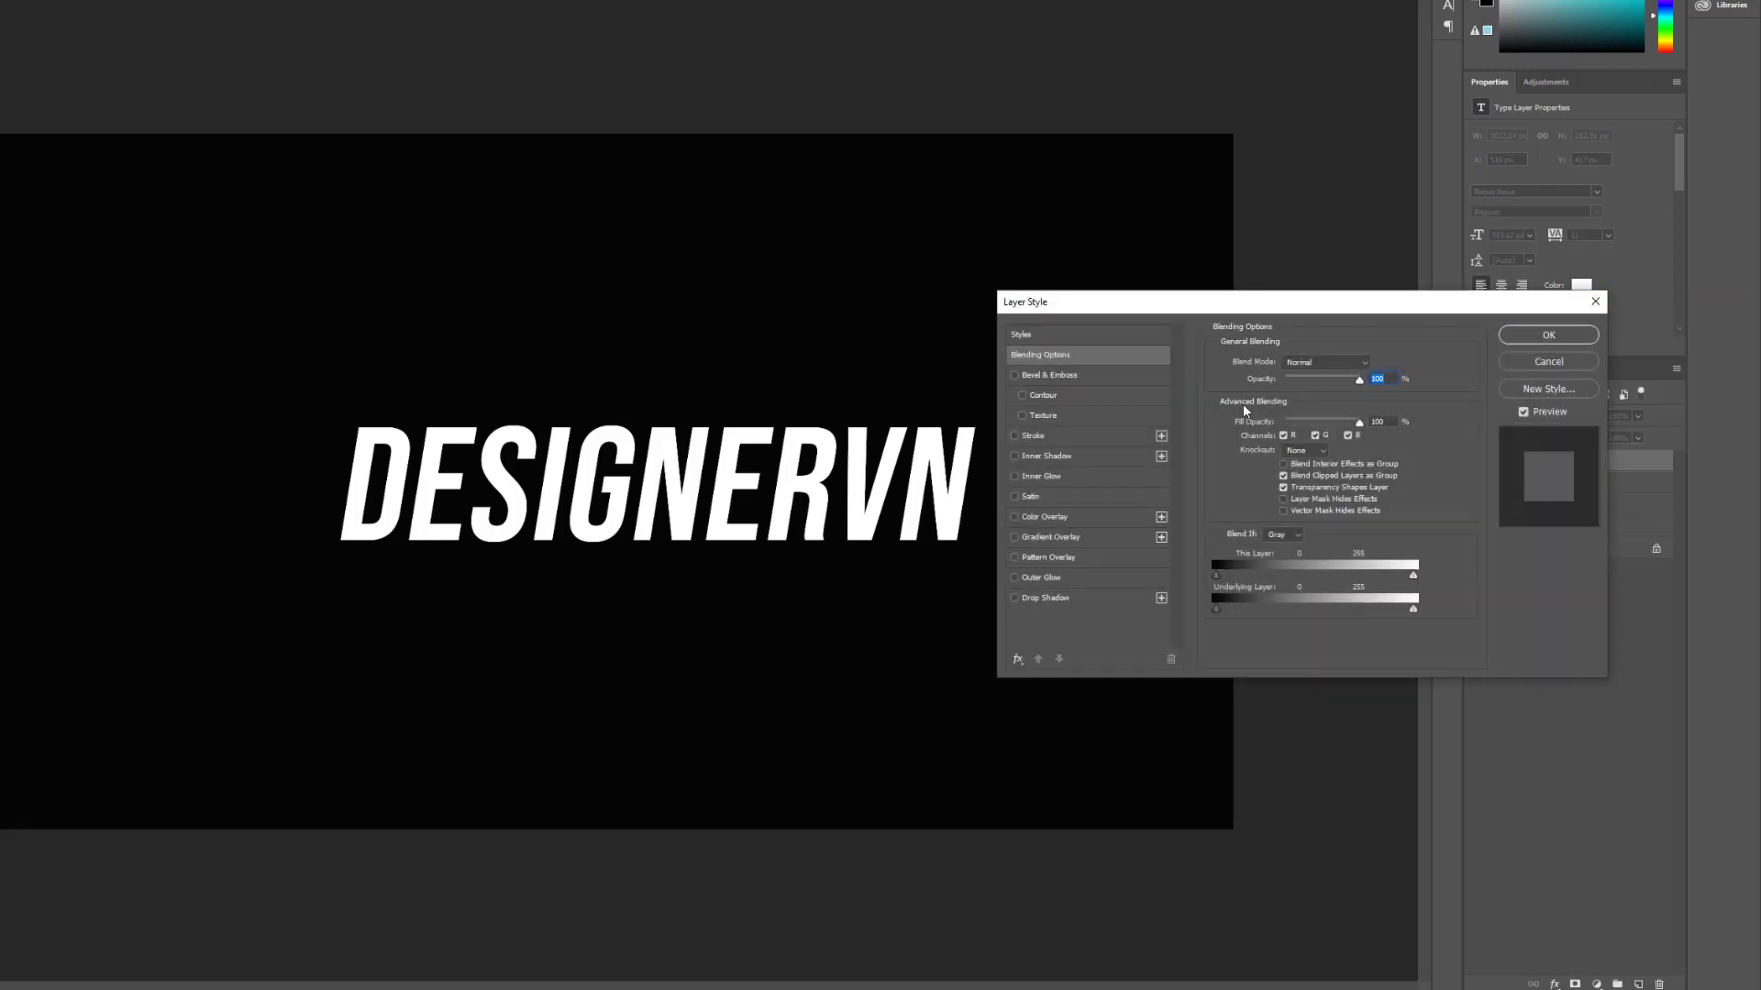
{"action": "left_click", "coordinate": [1316, 435]}
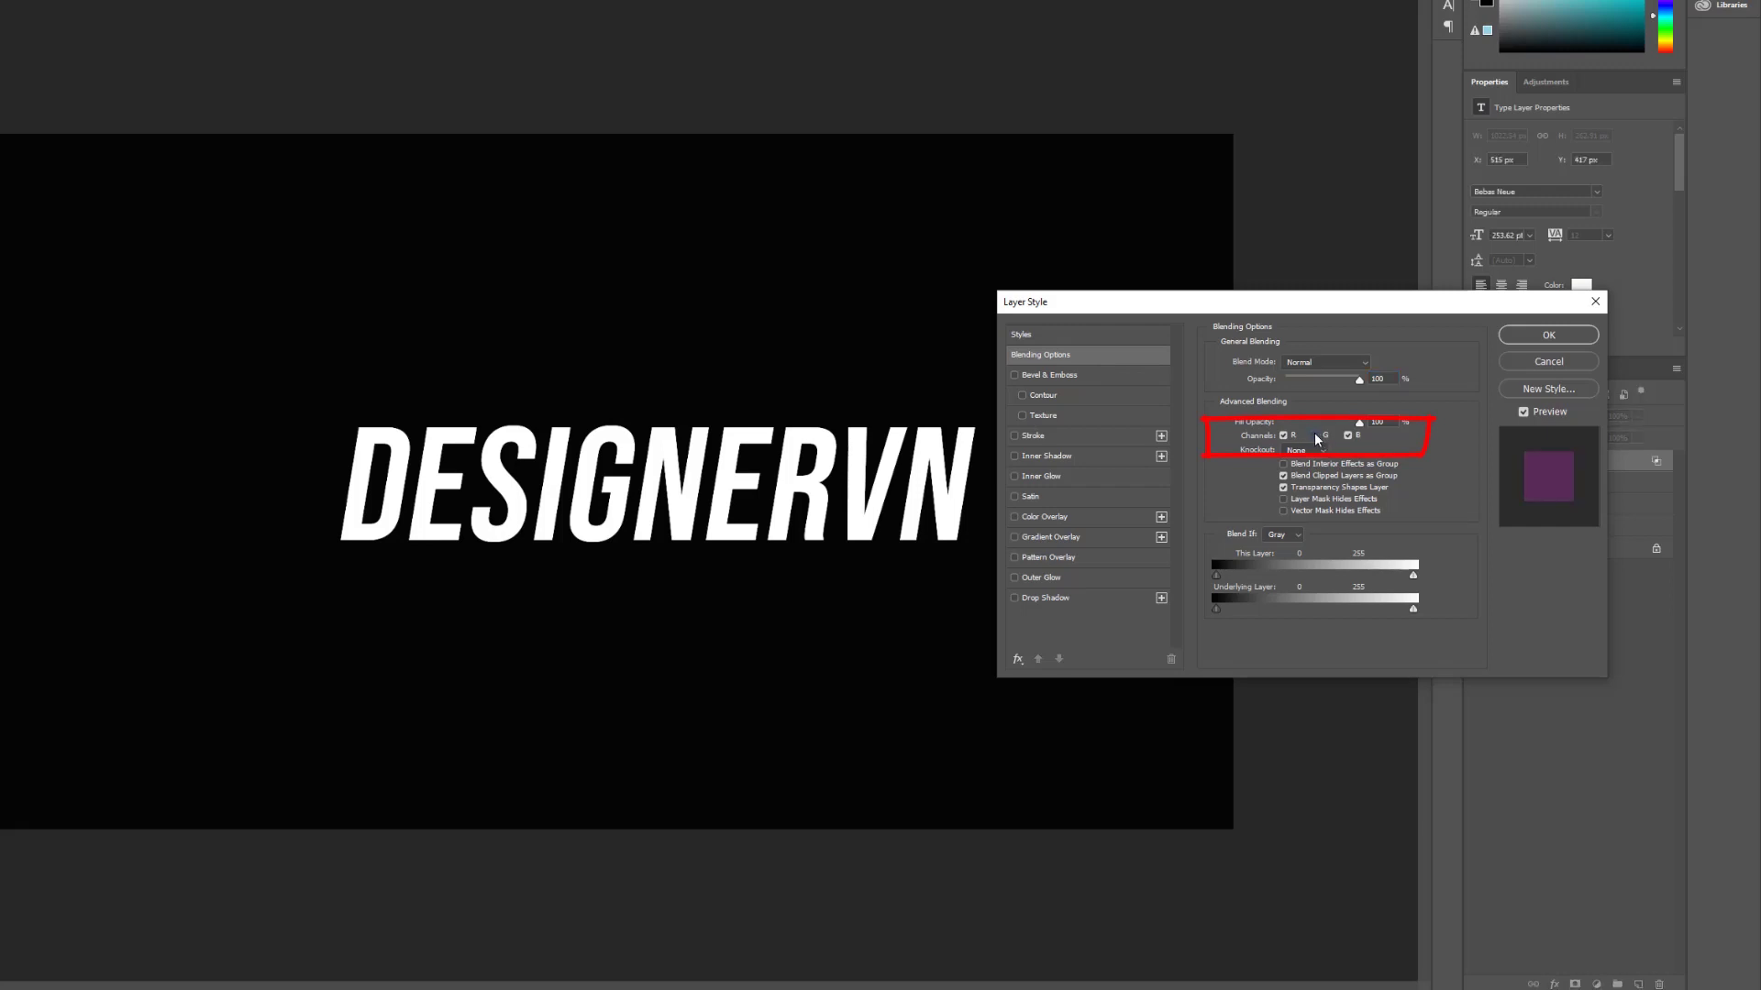
{"action": "left_click", "coordinate": [1528, 336]}
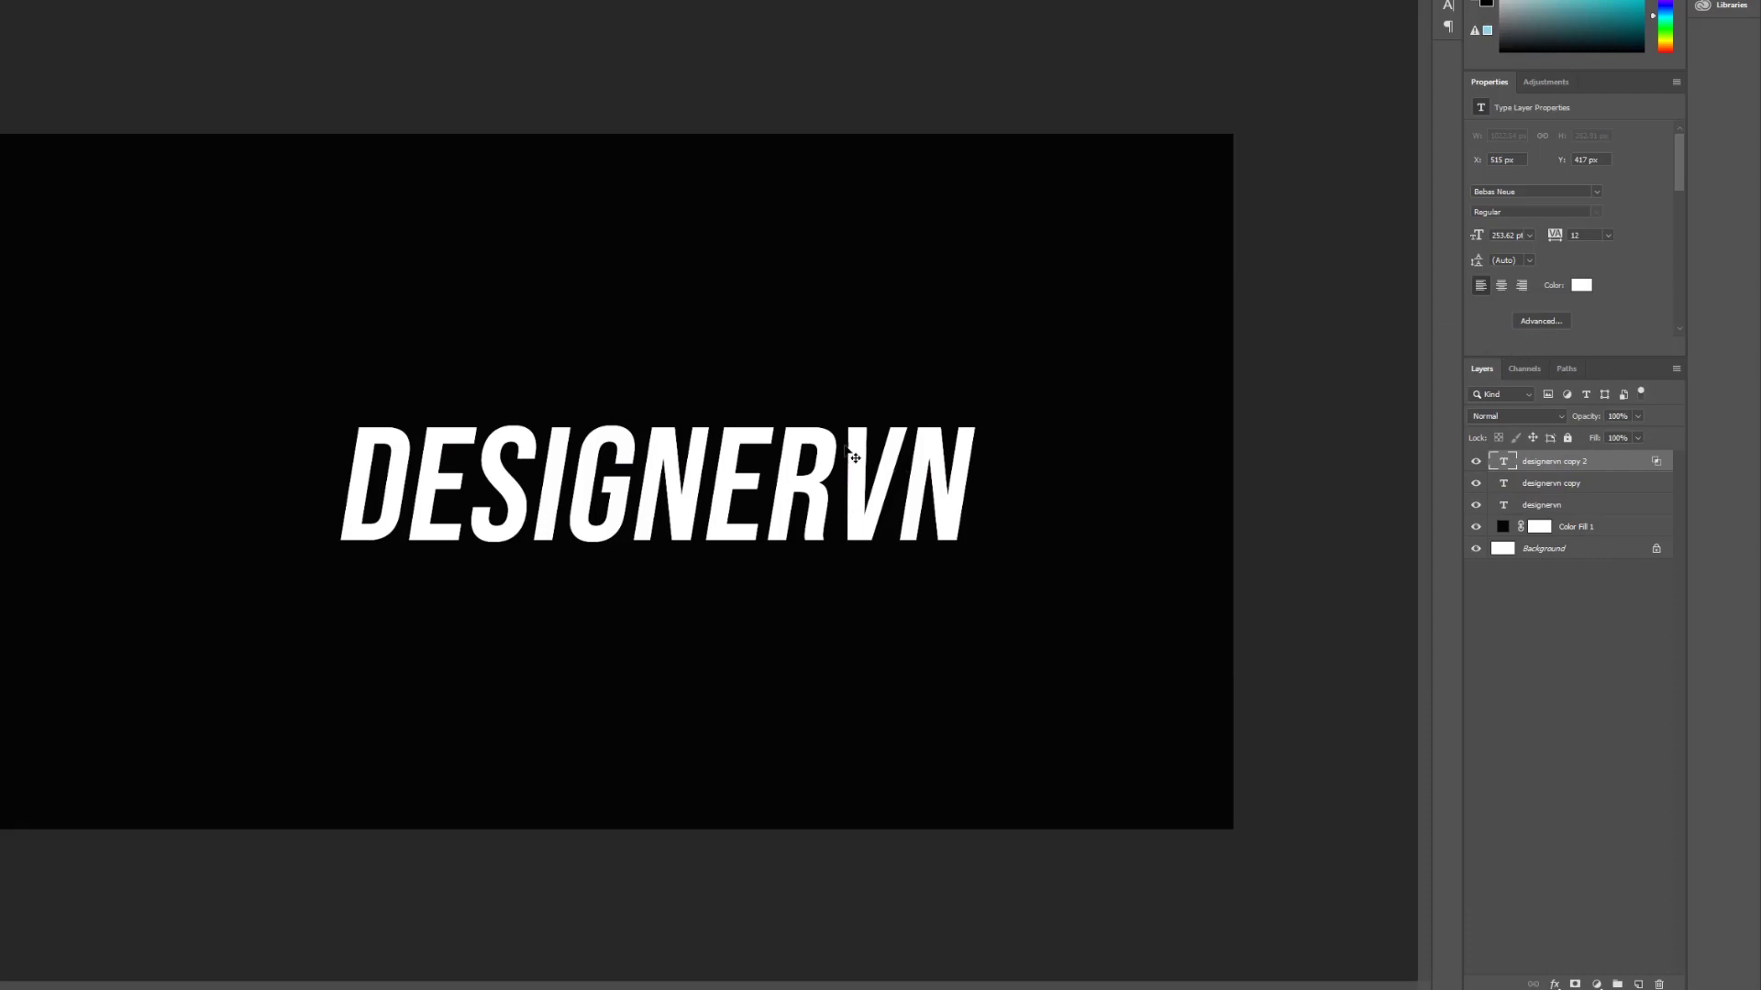
{"action": "left_click_drag", "start_coordinate": [796, 467], "coordinate": [790, 464]}
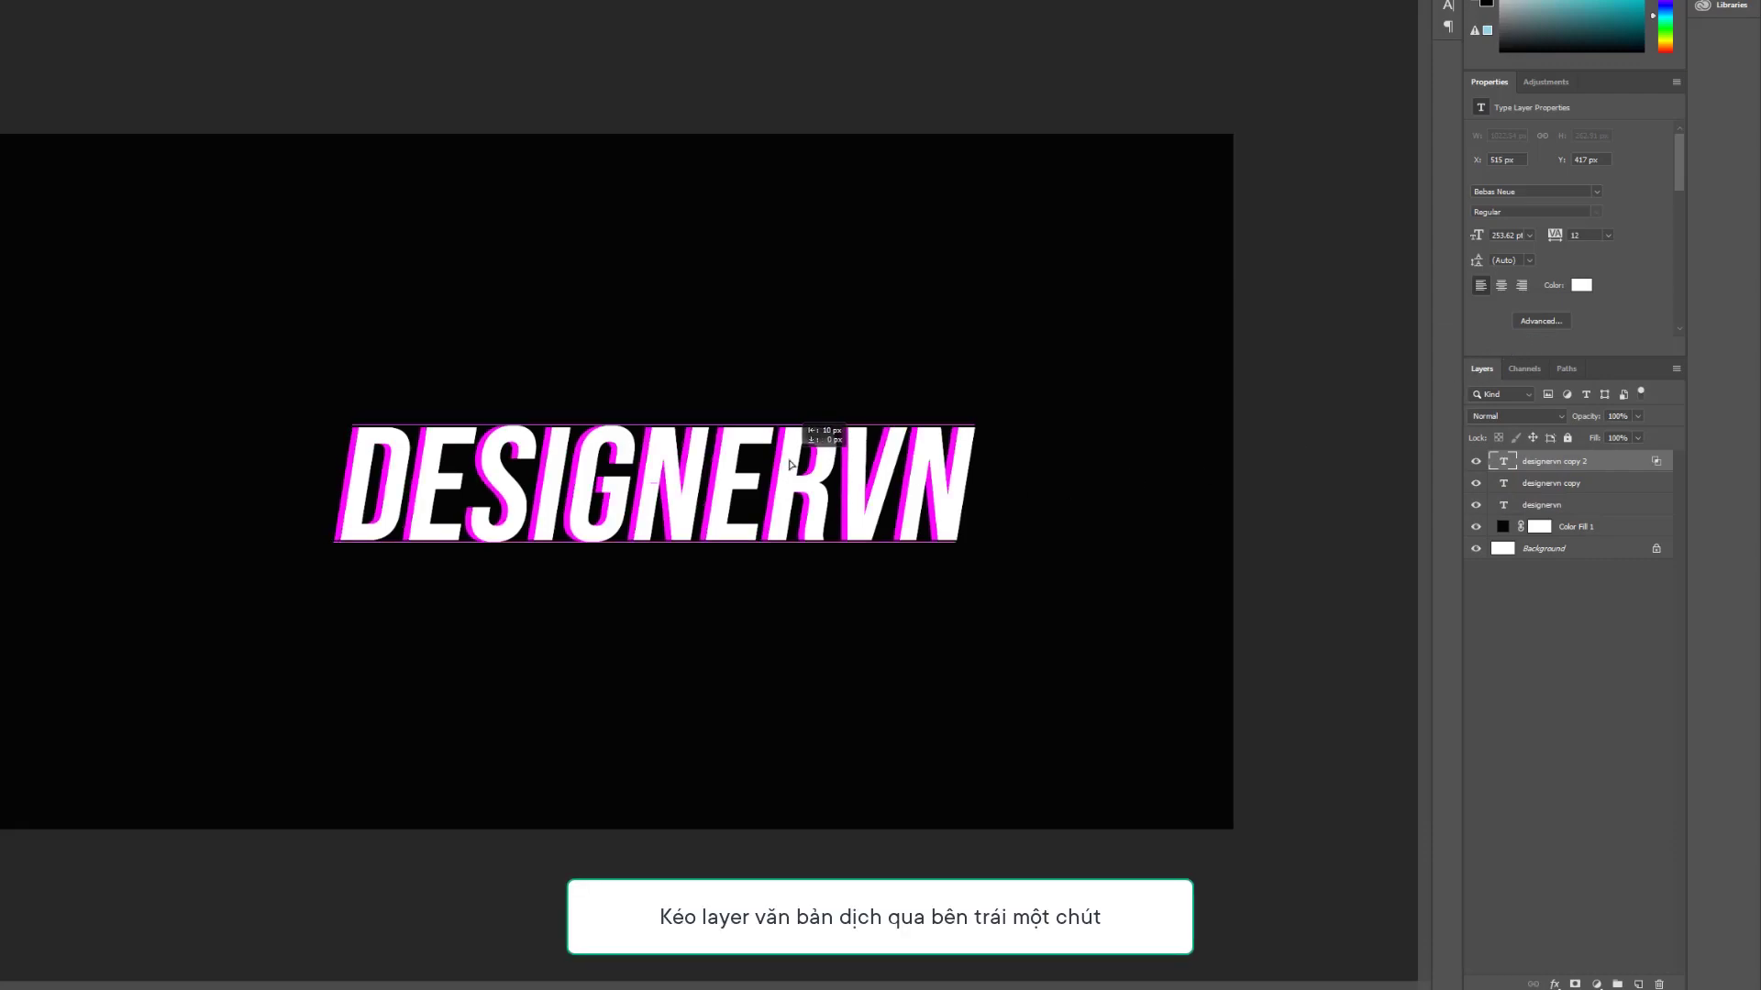
{"action": "left_click_drag", "start_coordinate": [790, 464], "coordinate": [789, 464]}
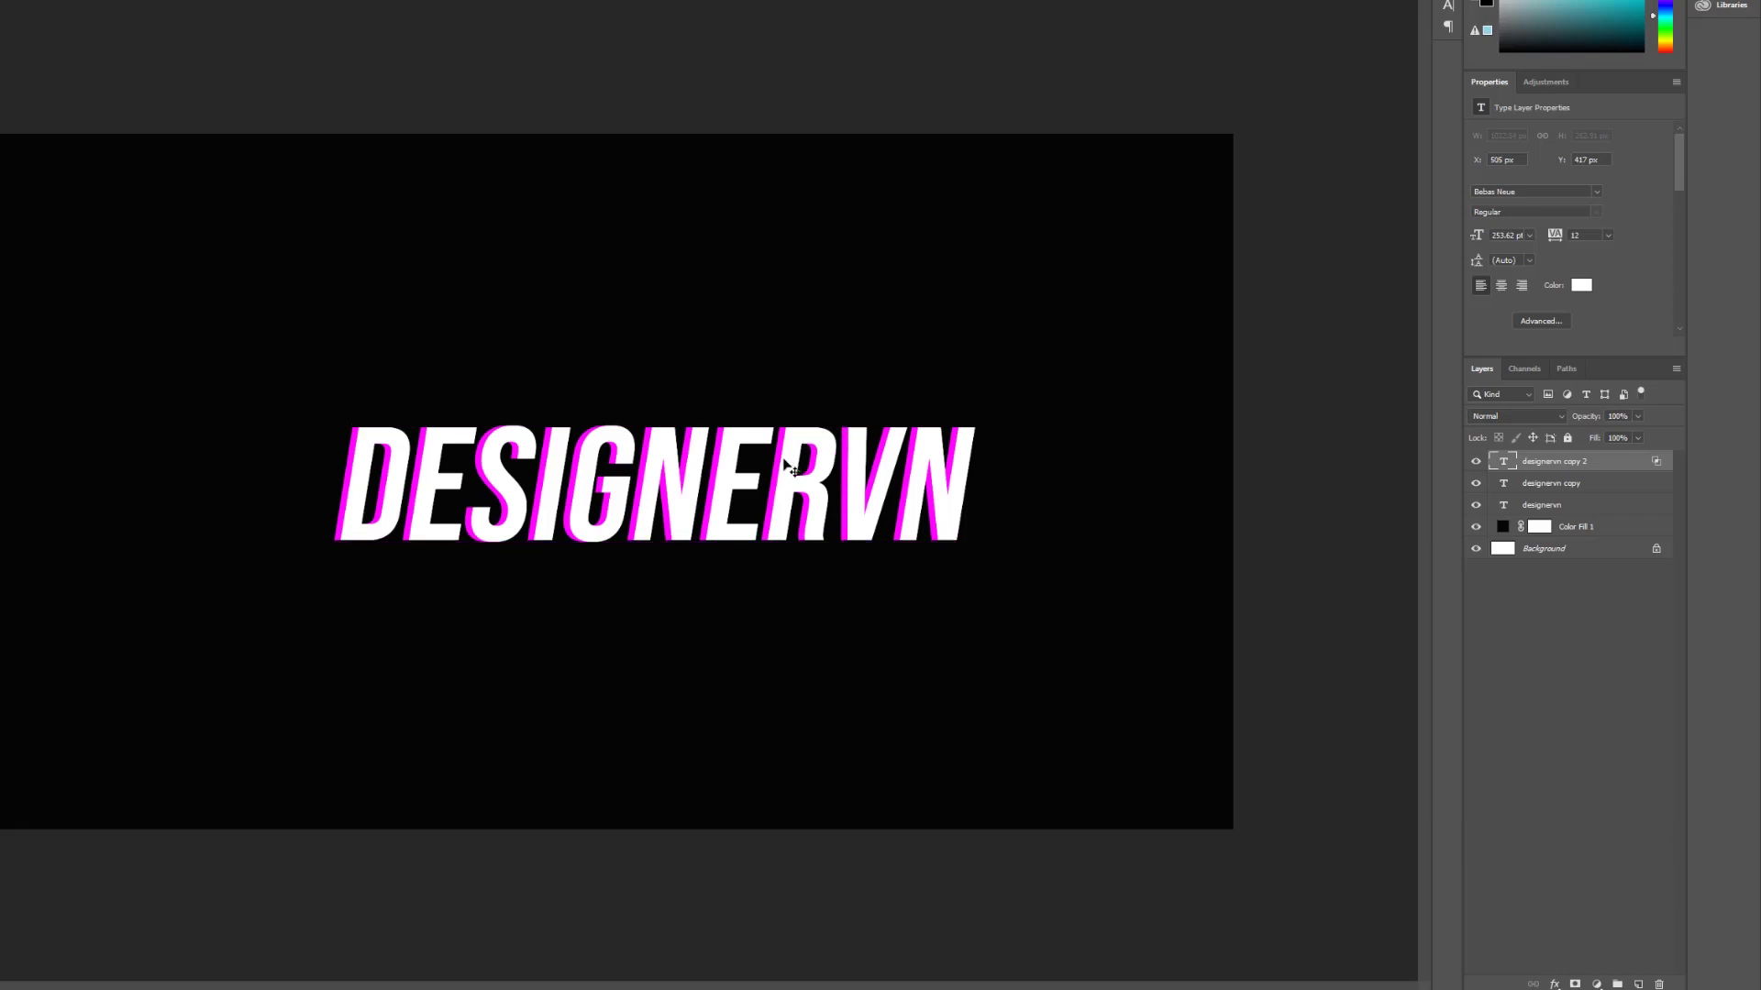
Hide copy 2, drop the R channel from designervn copy, and shift it ~20 px right.
{"action": "left_click", "coordinate": [1555, 485]}
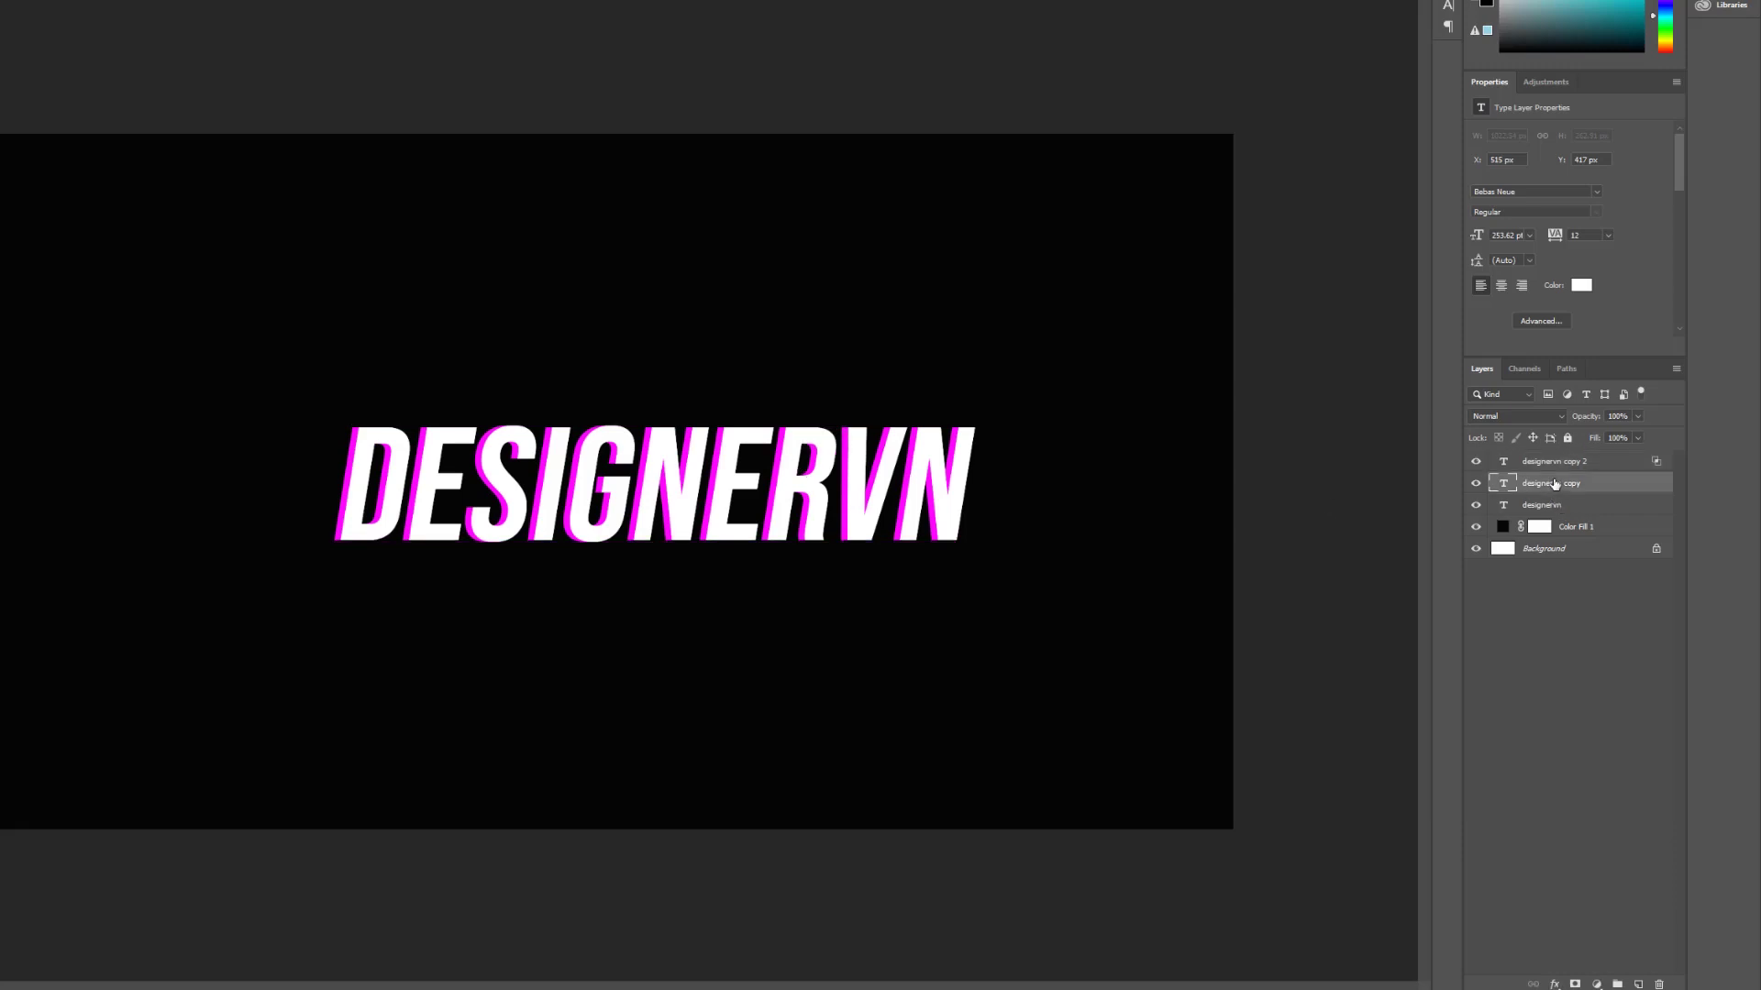
{"action": "left_click", "coordinate": [1476, 462]}
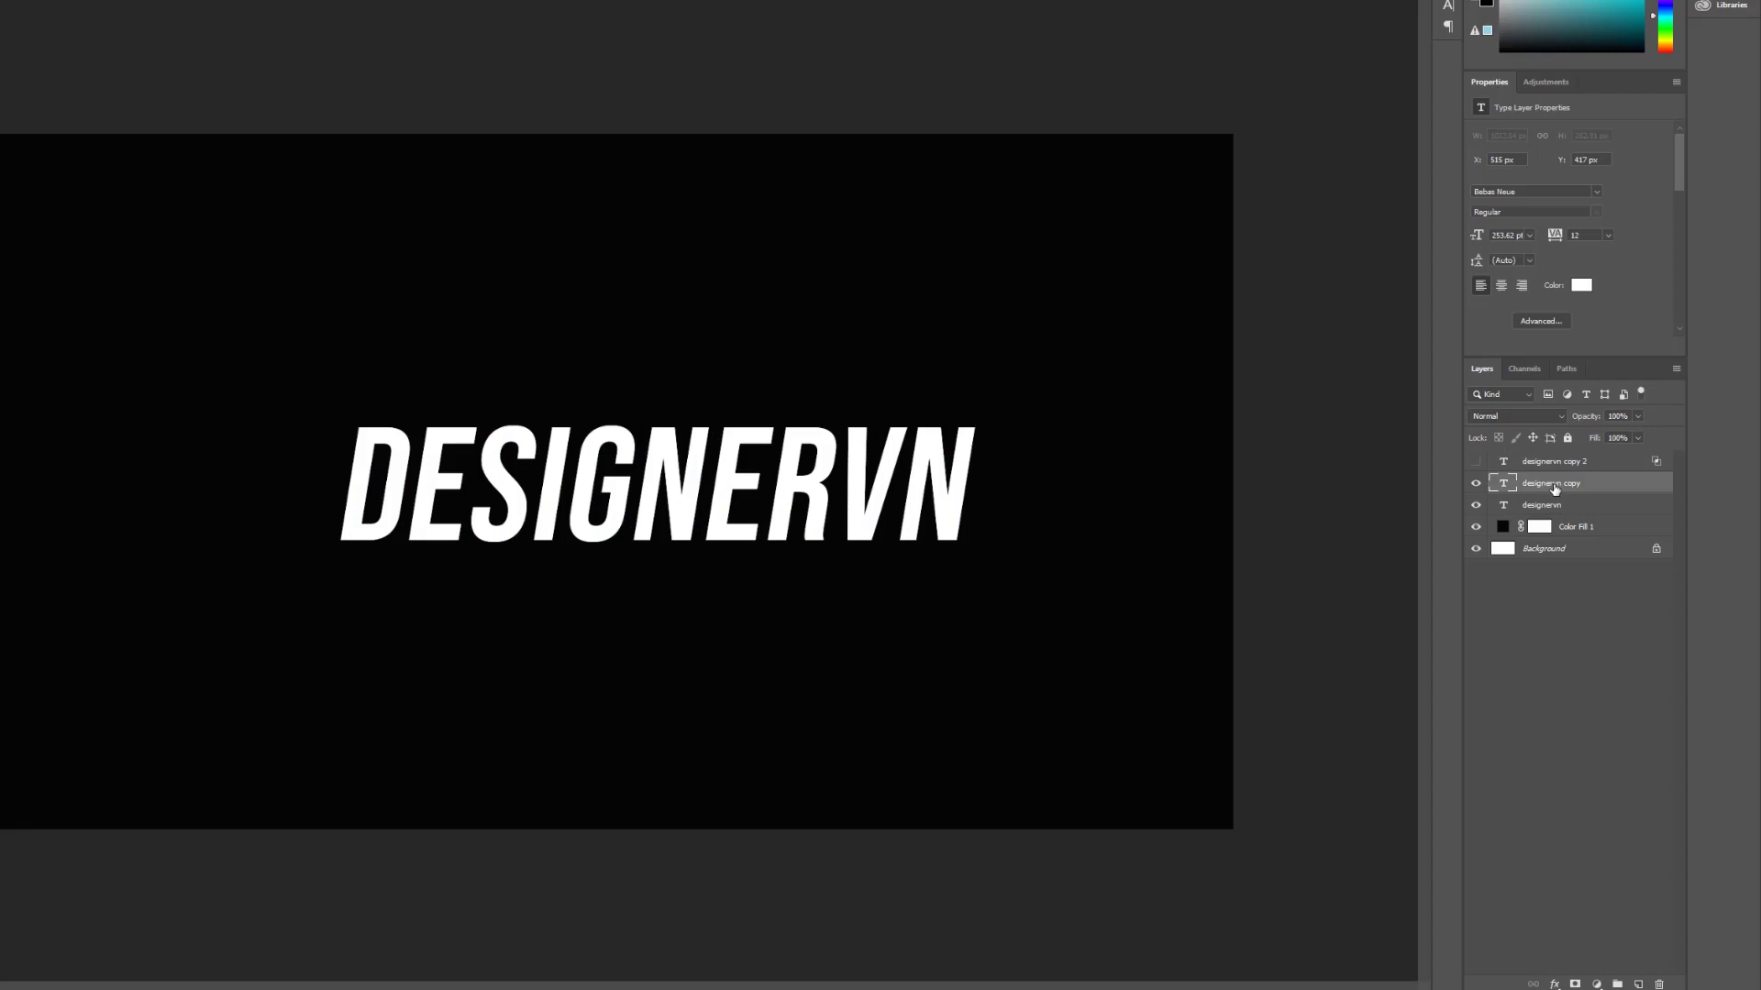
{"action": "right_click", "coordinate": [1554, 489]}
{"action": "left_click", "coordinate": [1588, 310]}
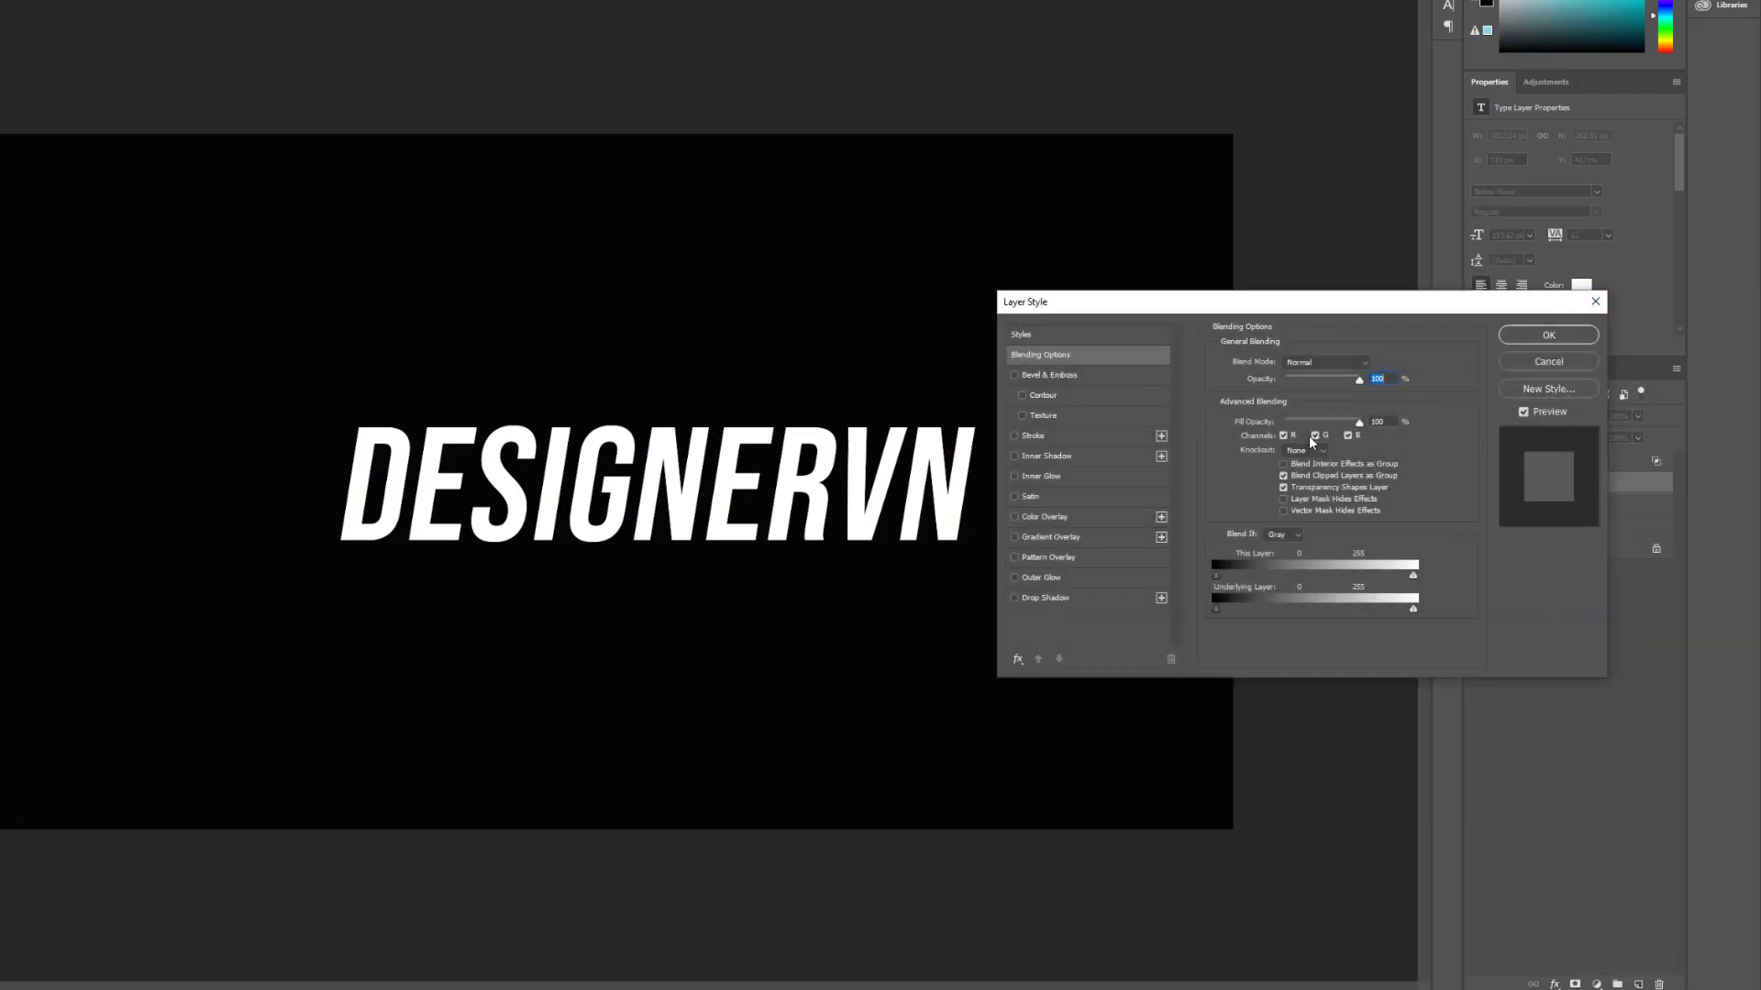
{"action": "left_click", "coordinate": [1284, 436]}
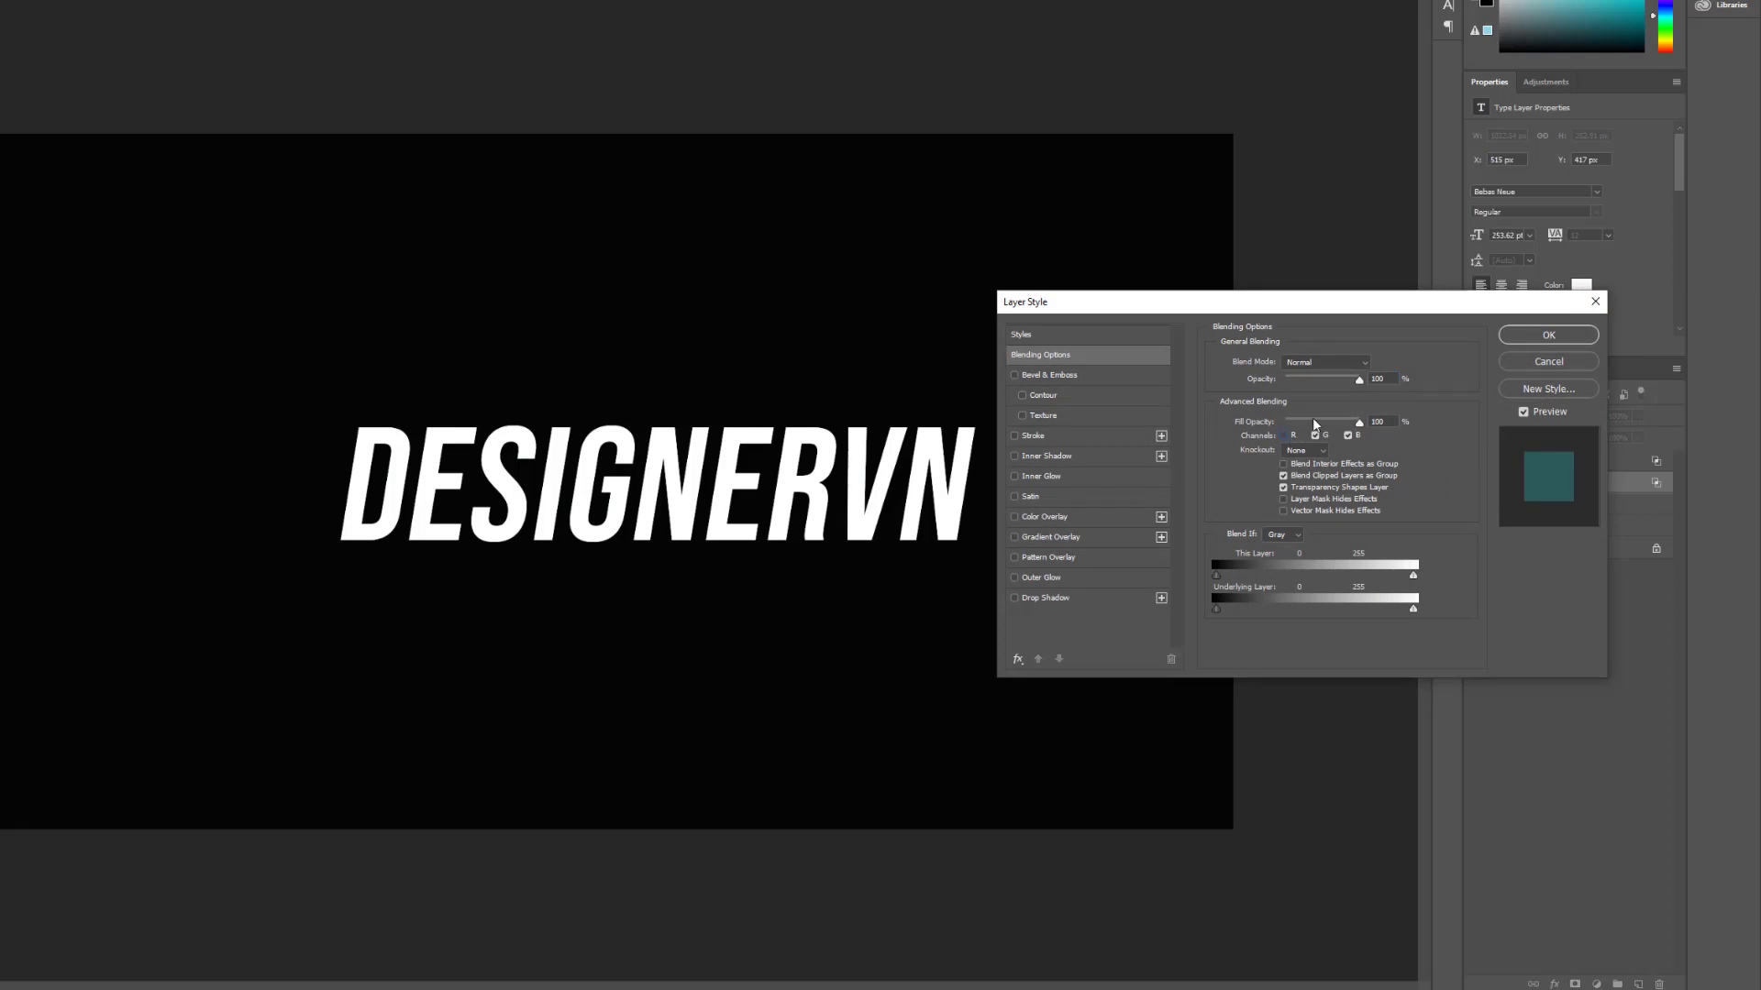
{"action": "left_click", "coordinate": [1527, 337]}
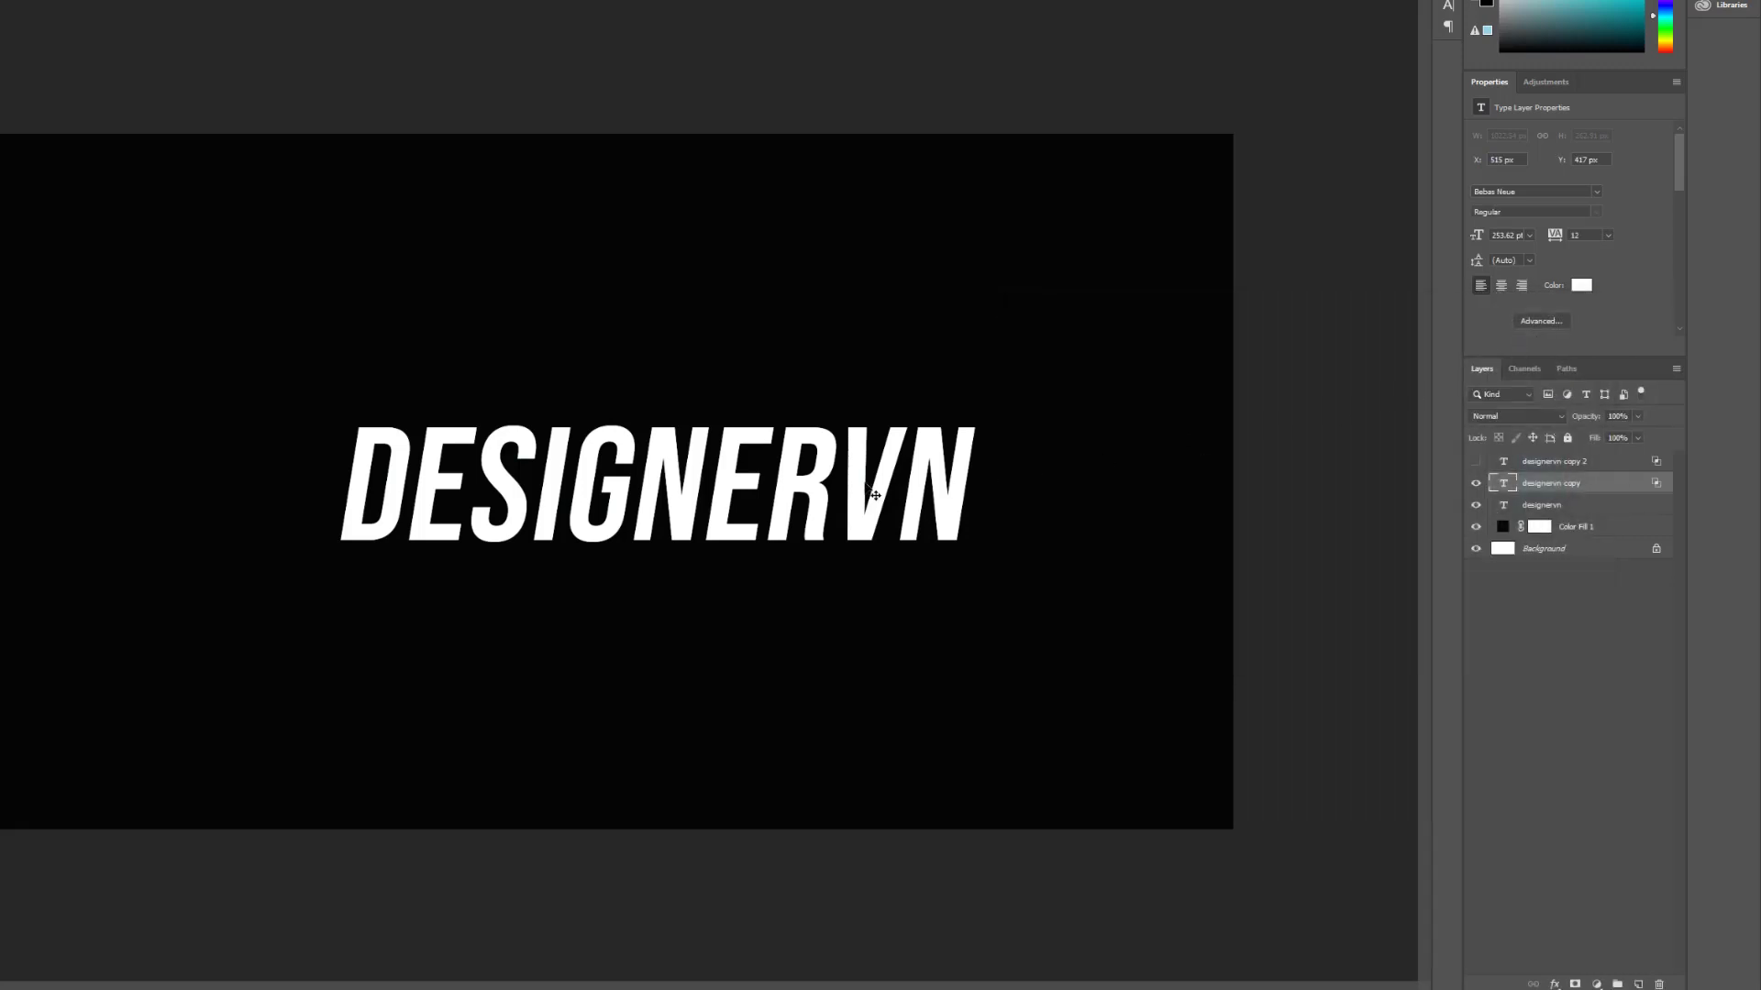
{"action": "left_click_drag", "start_coordinate": [694, 498], "coordinate": [702, 503]}
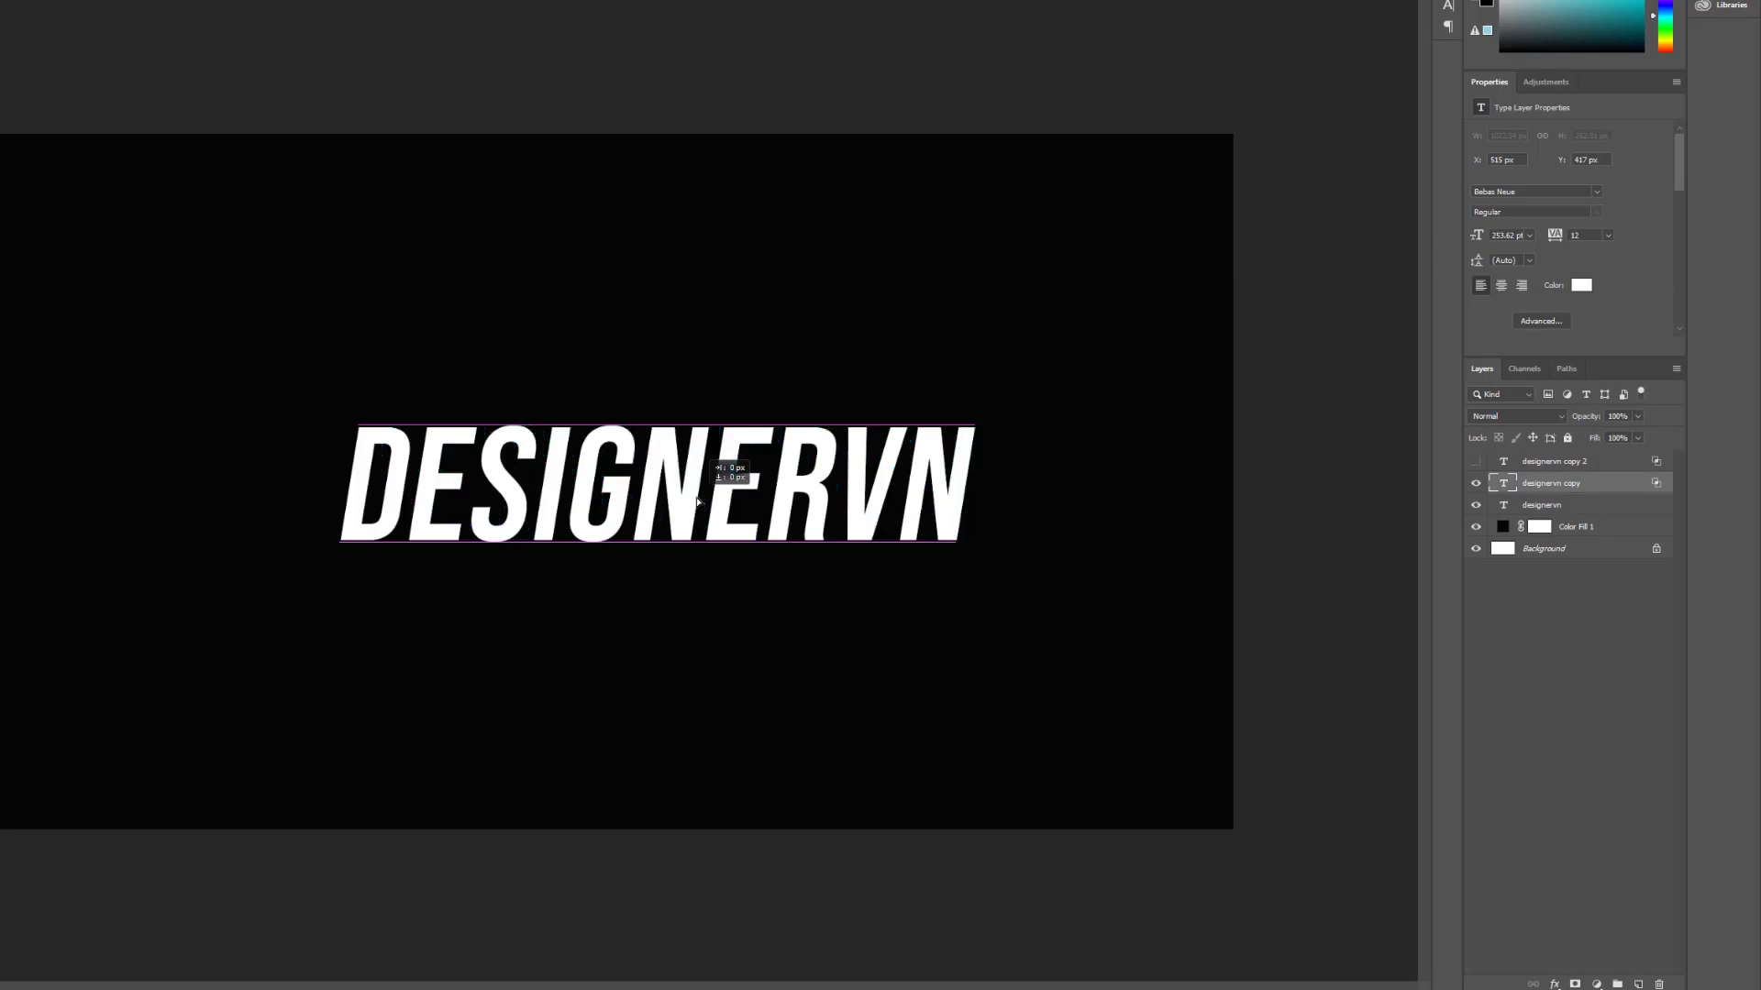
{"action": "left_click_drag", "start_coordinate": [702, 502], "coordinate": [707, 503]}
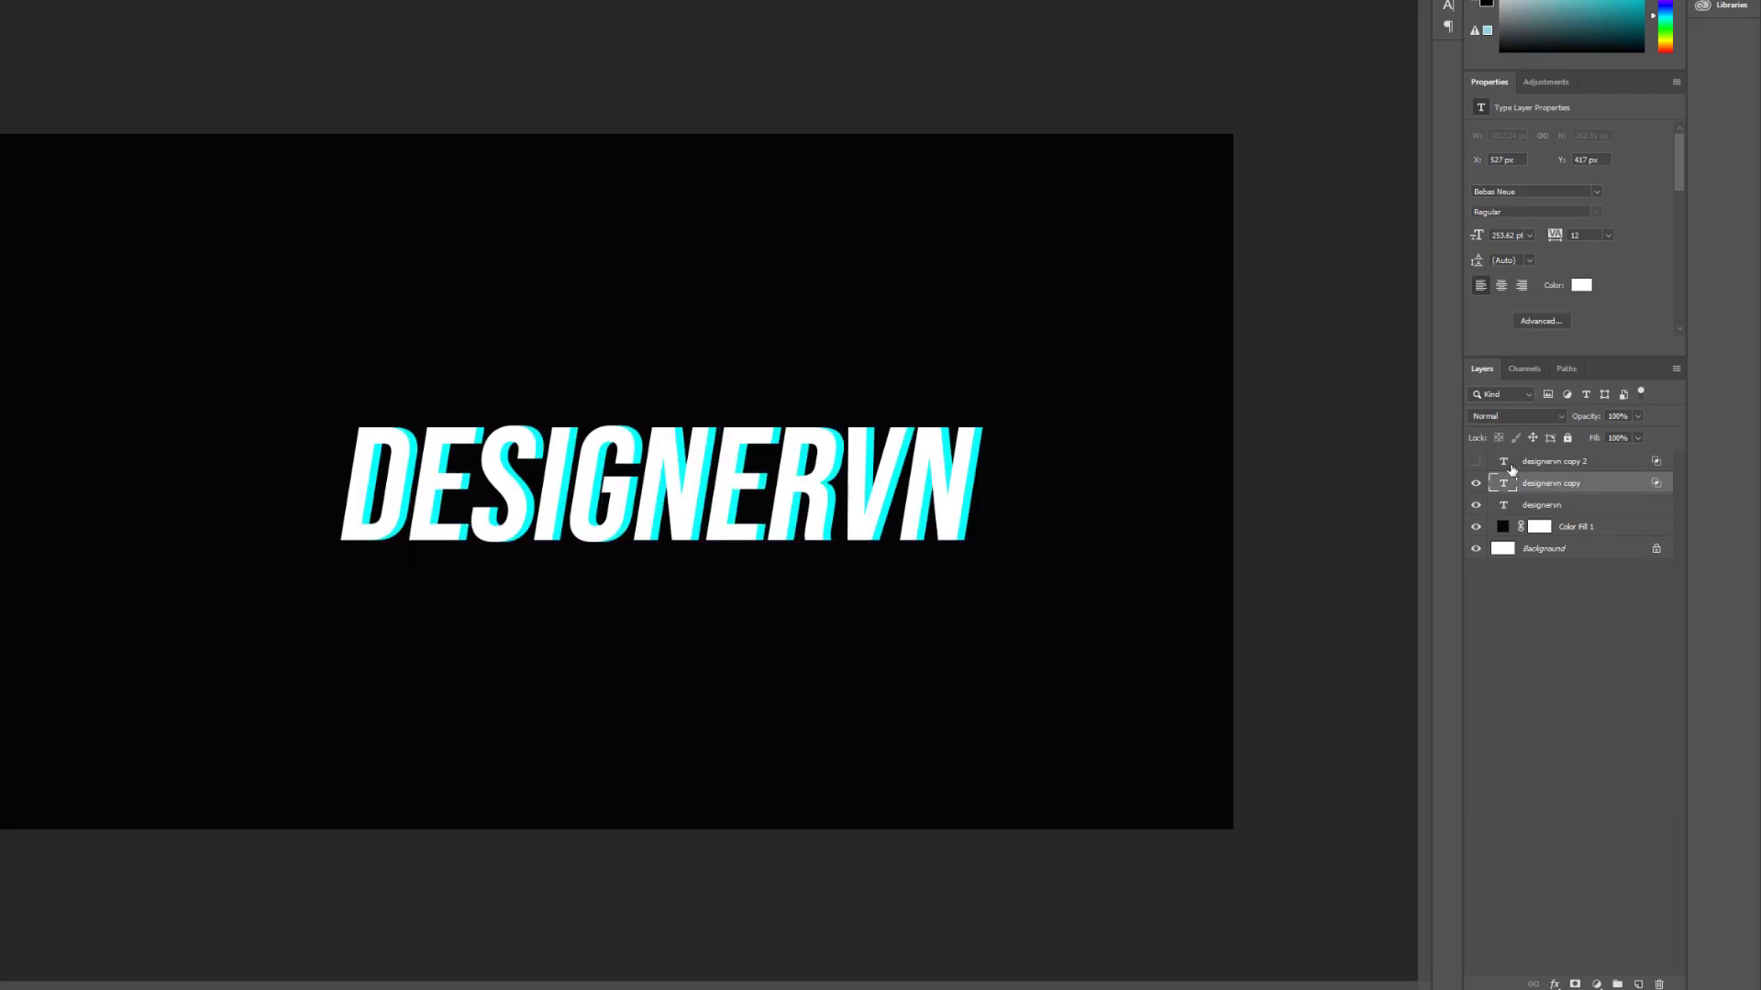
Nudge the magenta copy 1 px right, then hide it and nudge the cyan copy left.
{"action": "left_click", "coordinate": [1478, 462]}
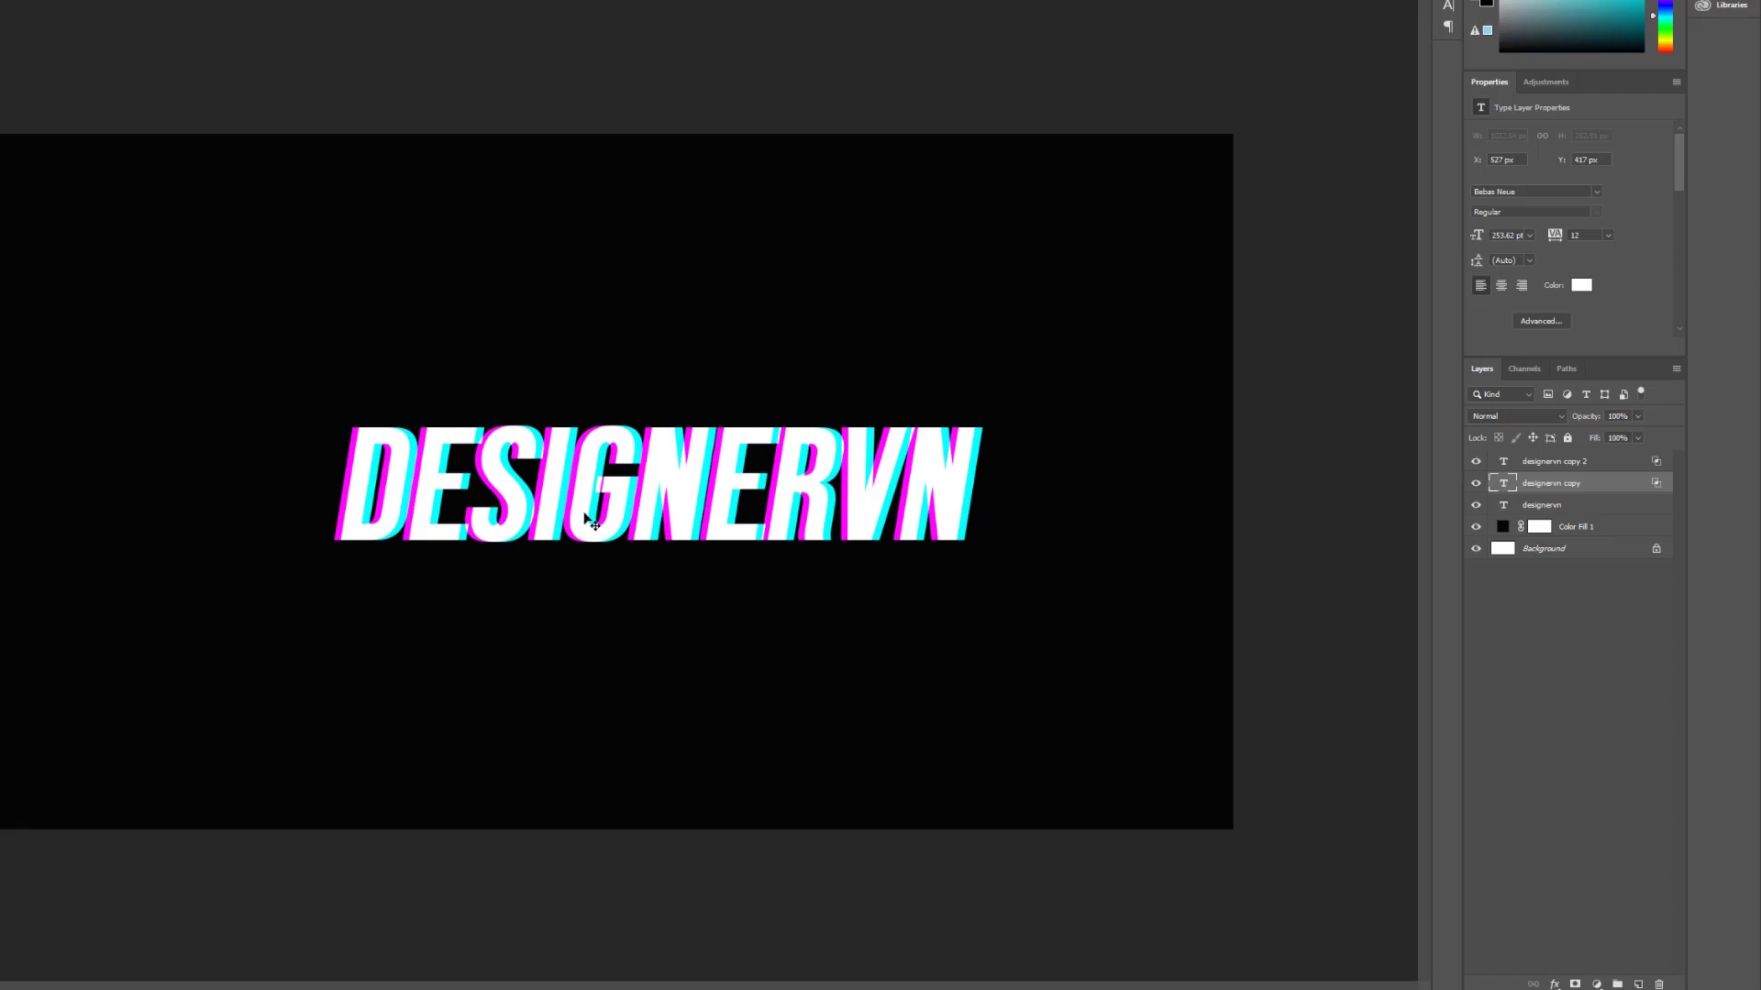
{"action": "key", "text": "alt+bracketright"}
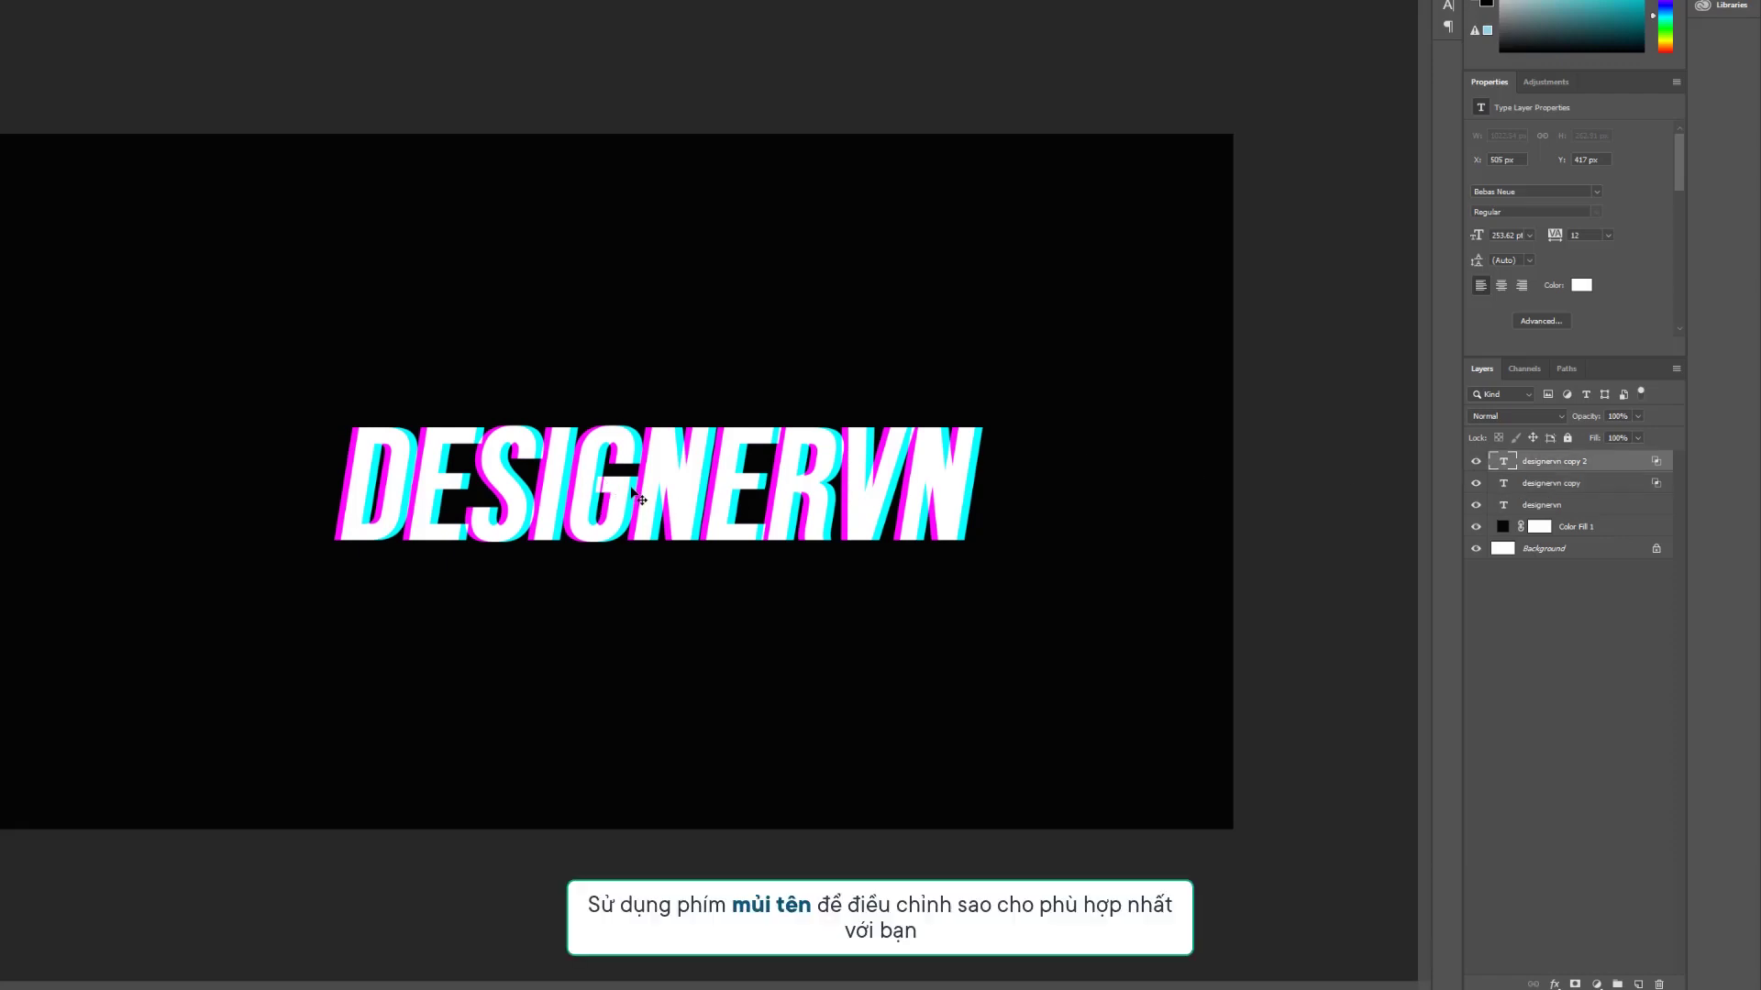
{"action": "key", "text": "Right"}
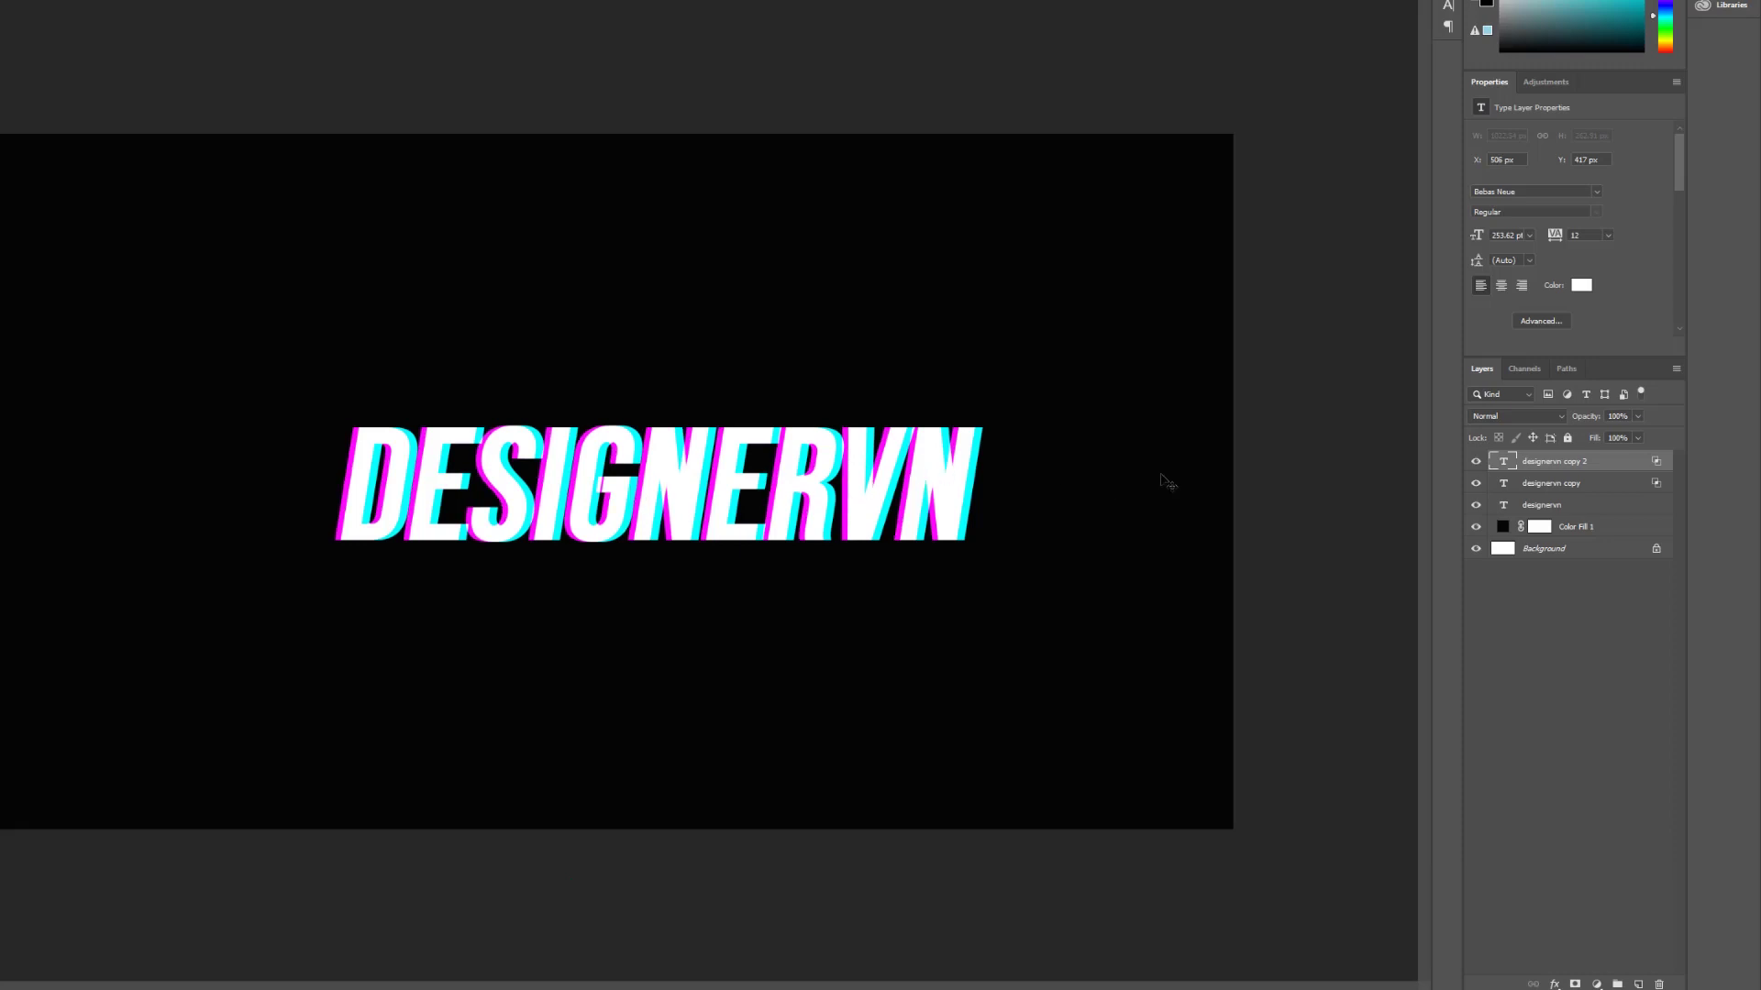
{"action": "left_click", "coordinate": [1475, 462]}
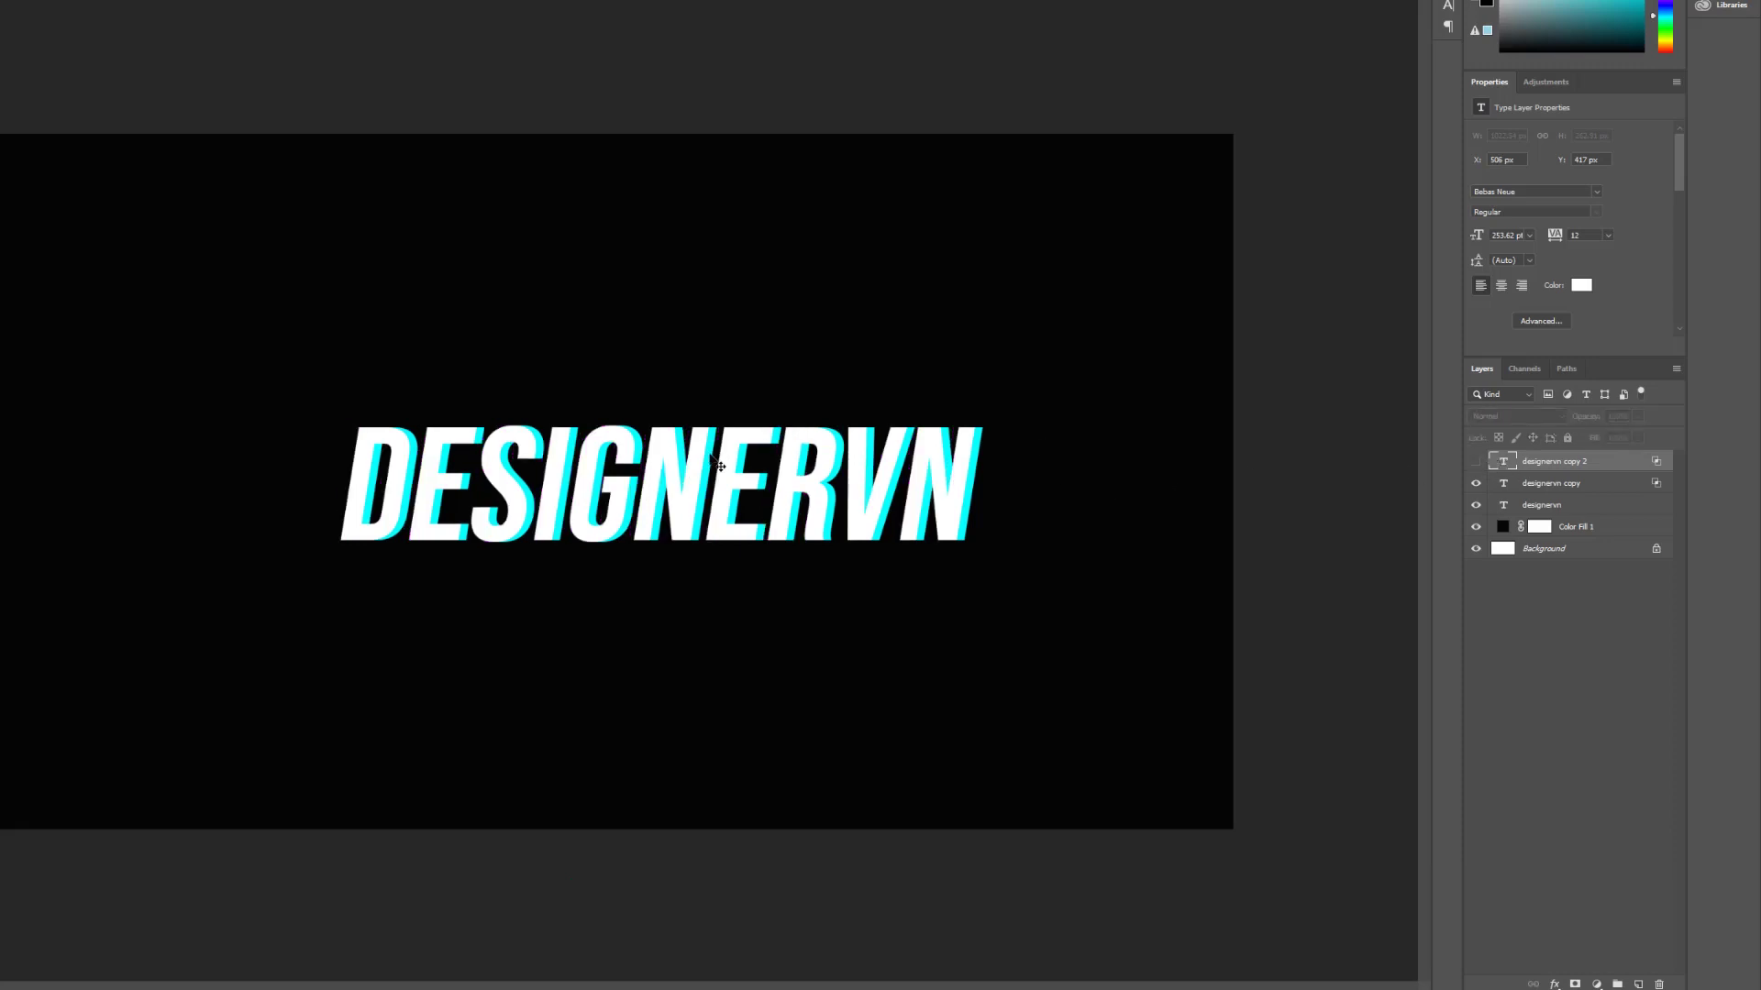
{"action": "left_click", "coordinate": [720, 503], "text": "ctrl"}
{"action": "key", "text": "Left"}
{"action": "key", "text": "Left"}
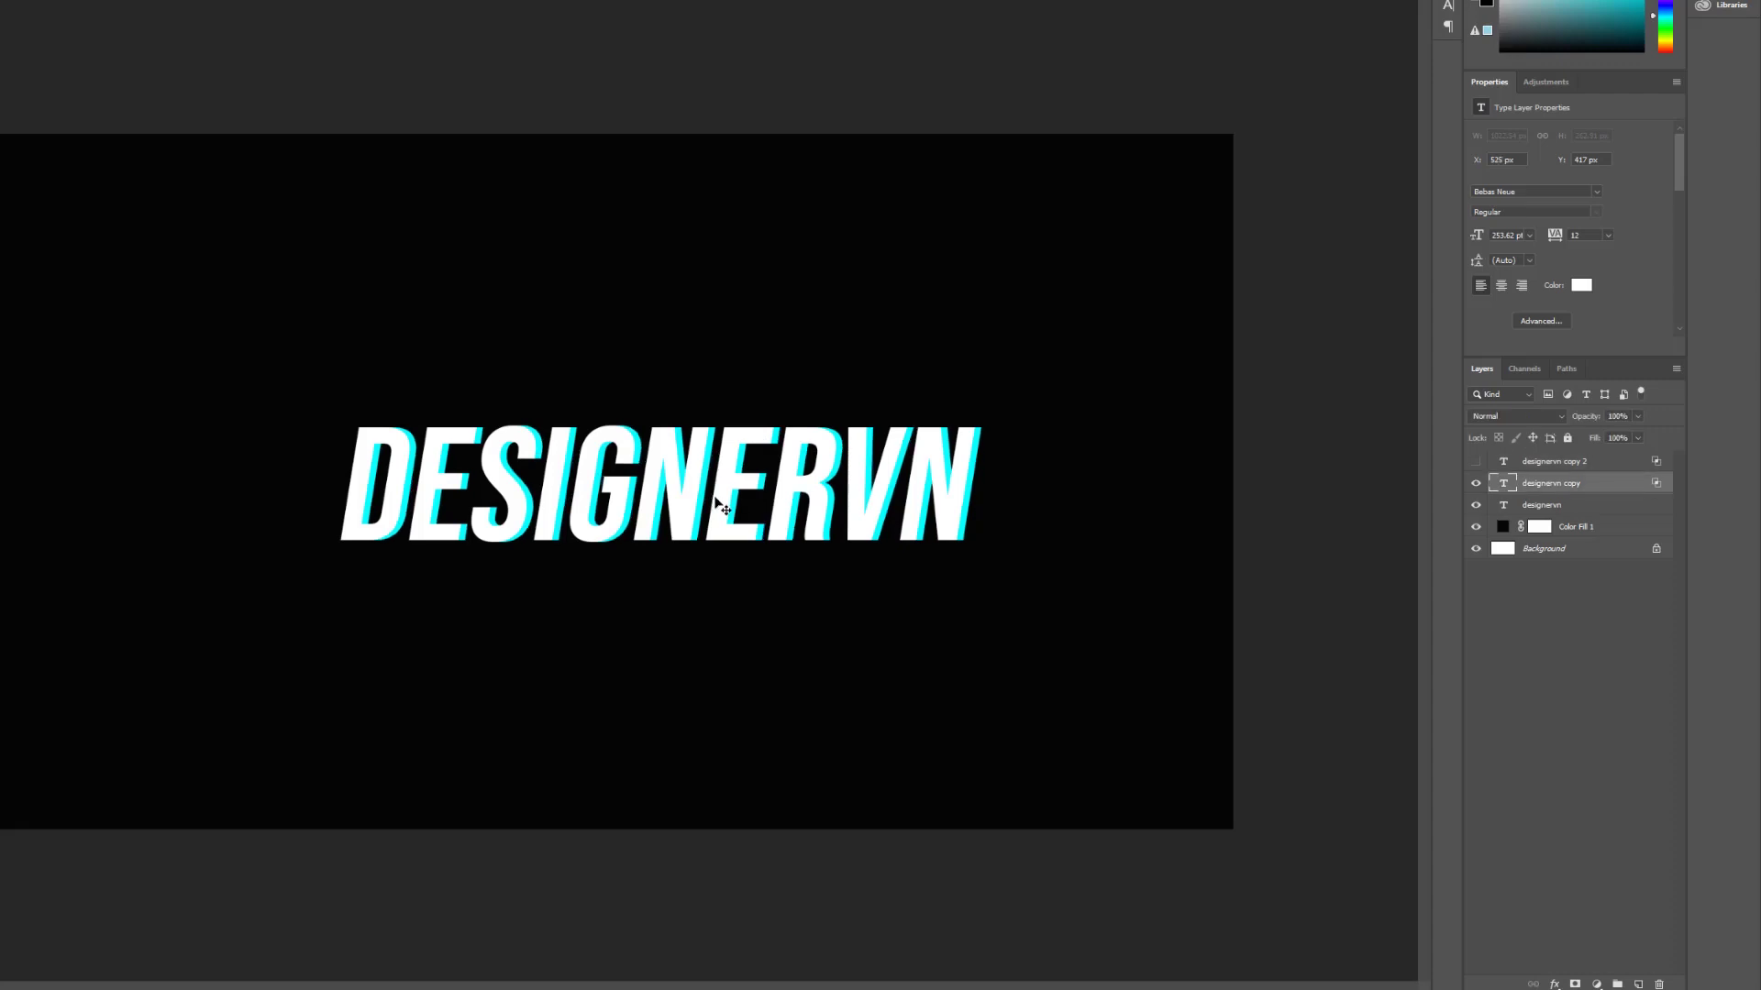
Show the magenta copy and group the three DESIGNERVN text layers into Group 1.
{"action": "left_click", "coordinate": [1477, 463]}
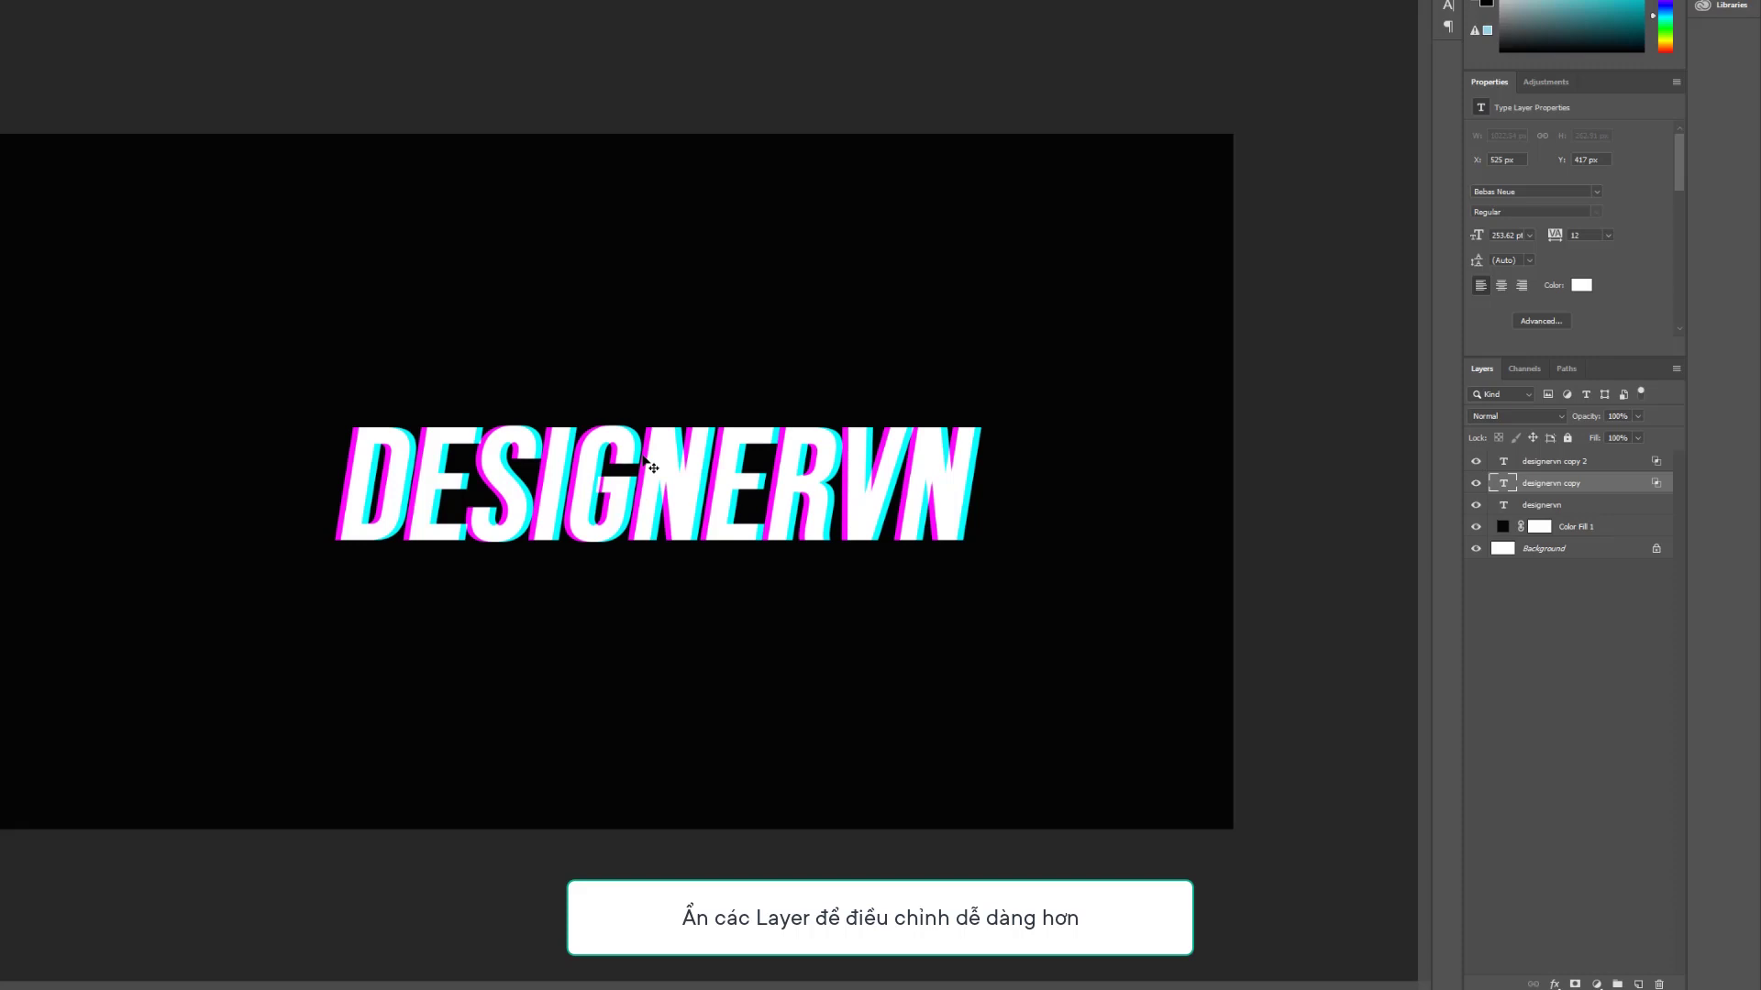
{"action": "left_click", "coordinate": [1594, 465]}
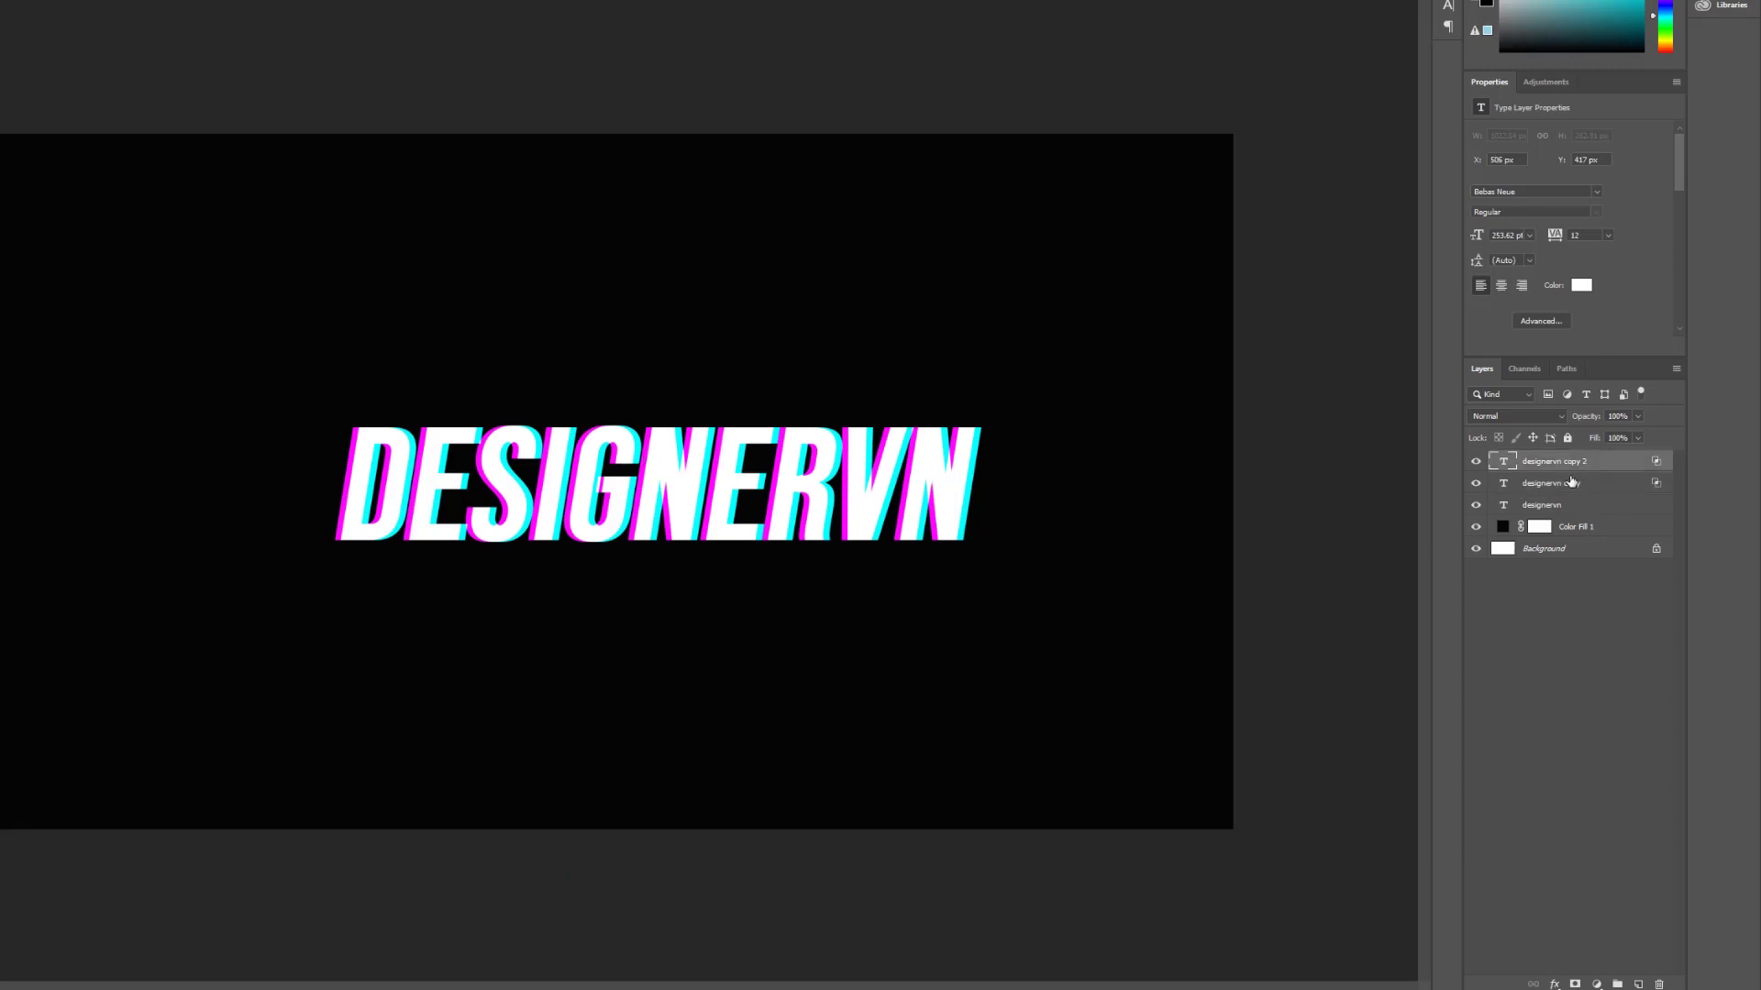
{"action": "left_click", "coordinate": [1562, 485], "text": "shift"}
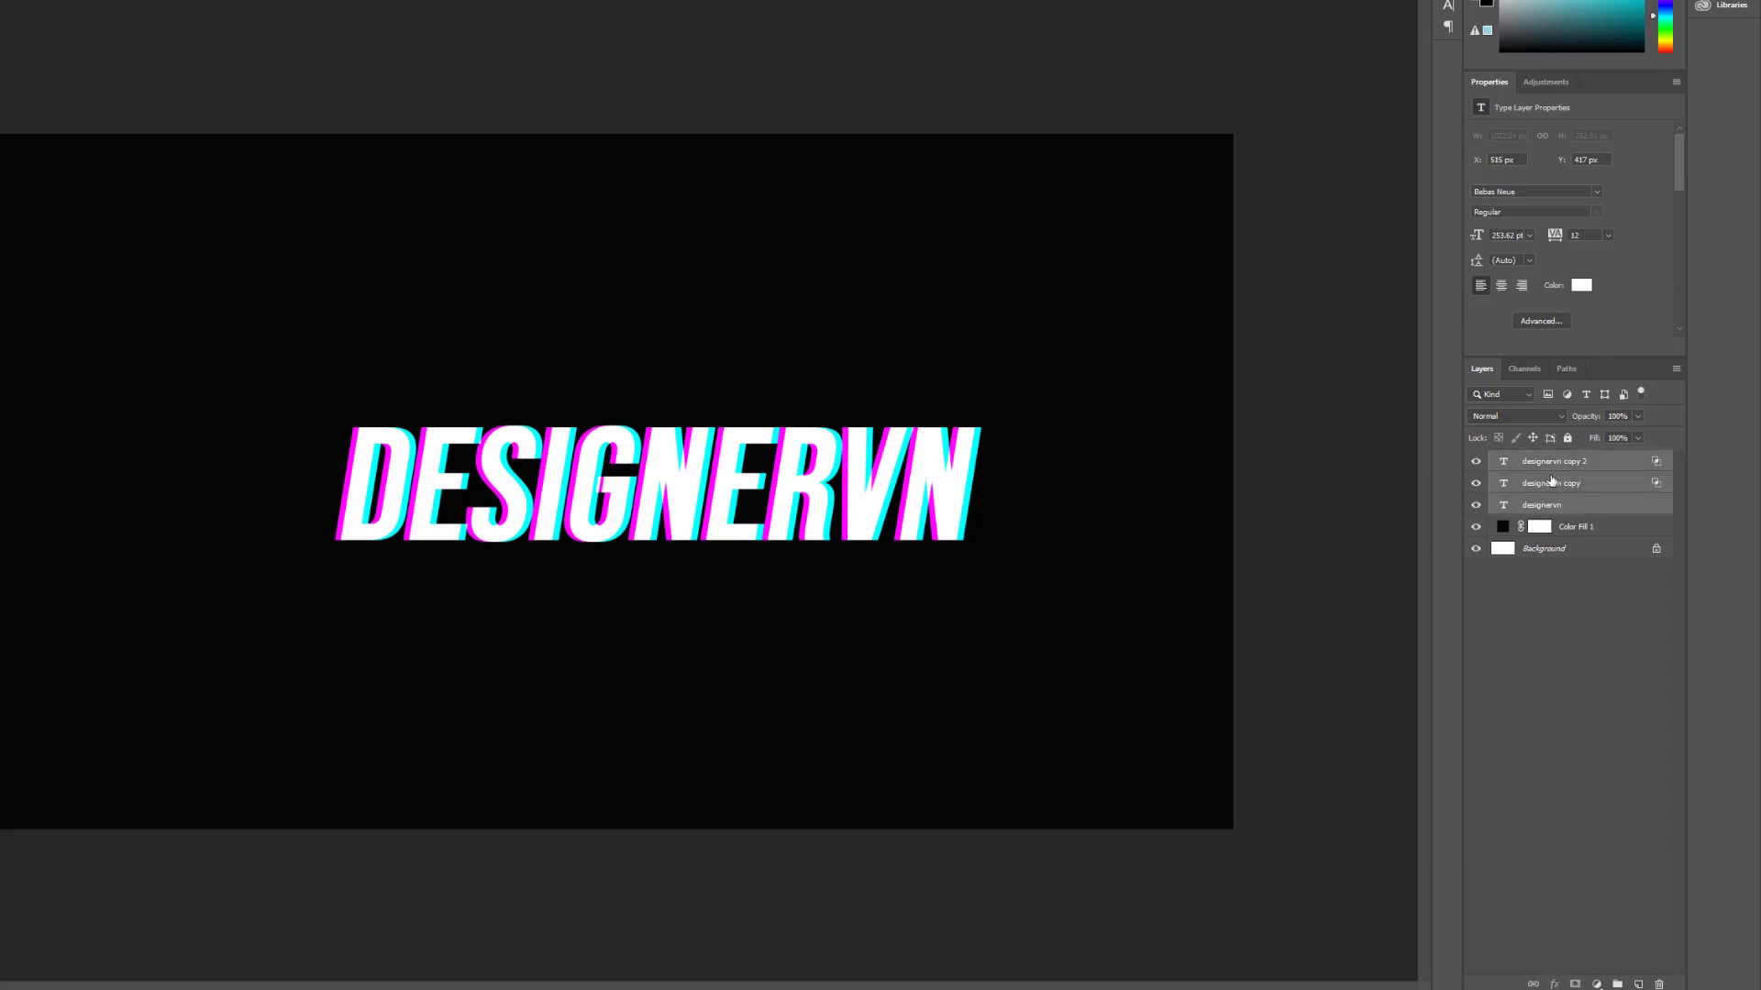
{"action": "key", "text": "ctrl+g"}
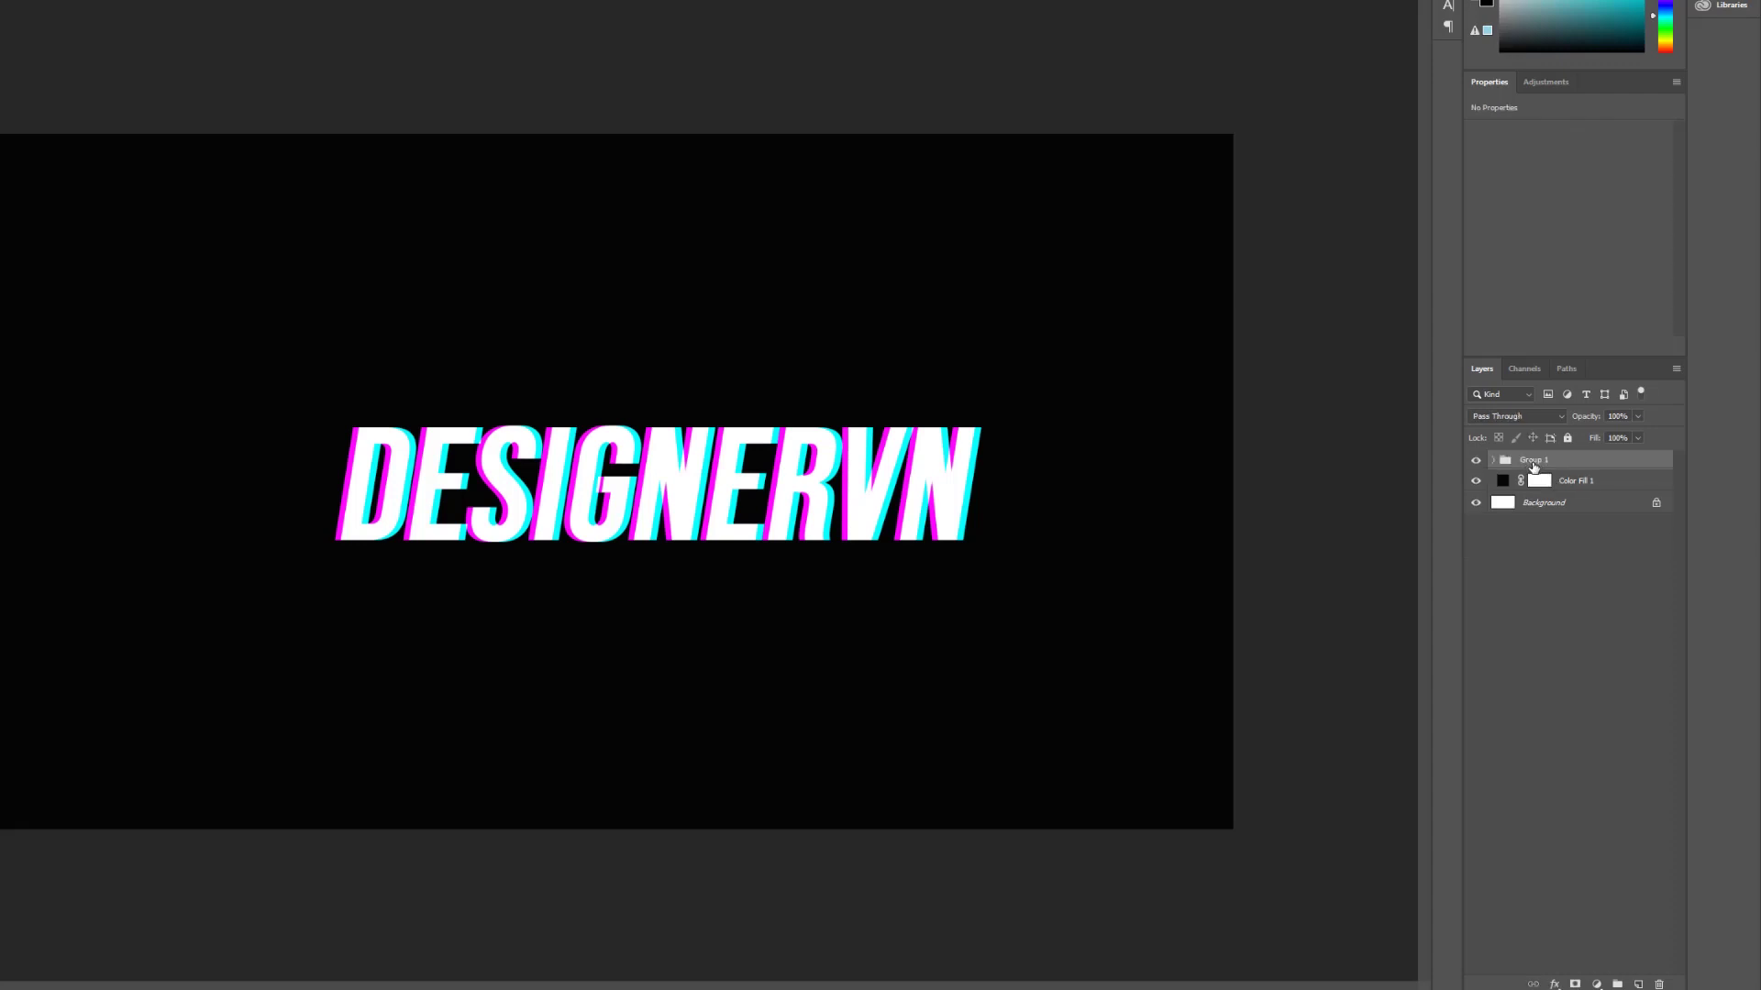
Duplicate Group 1 and merge the copy into a single layer.
{"action": "left_click_drag", "start_coordinate": [1534, 468], "coordinate": [1653, 984]}
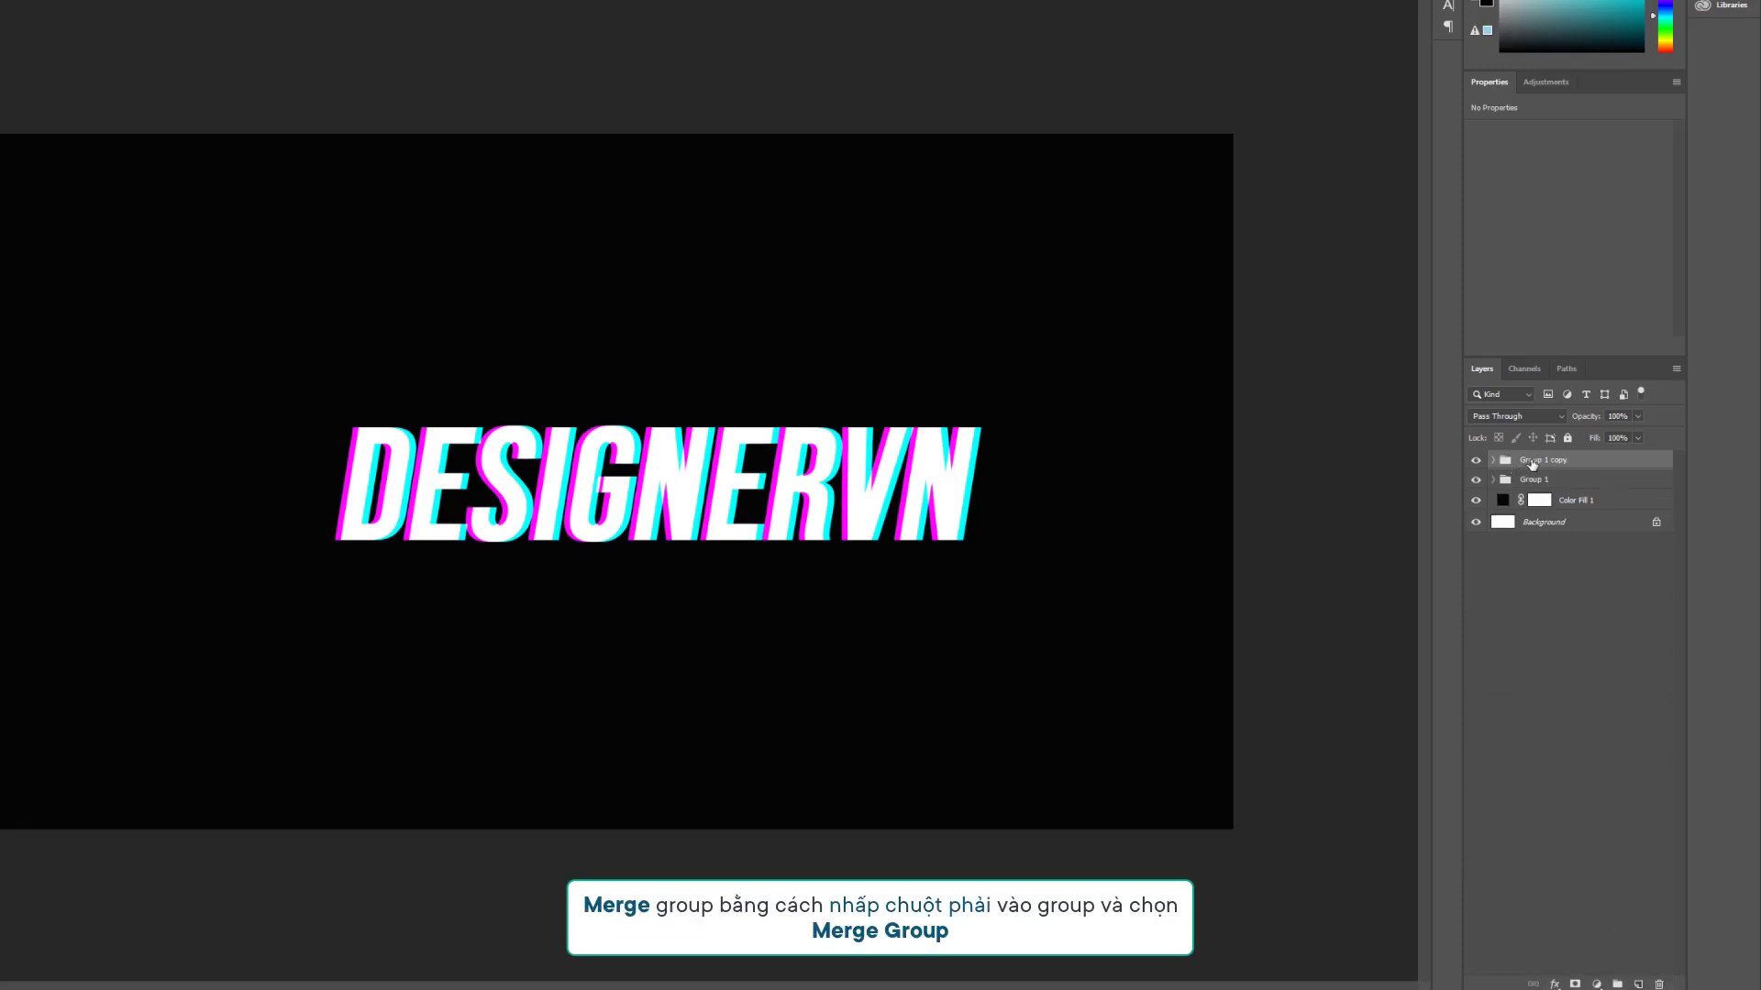
{"action": "right_click", "coordinate": [1532, 465]}
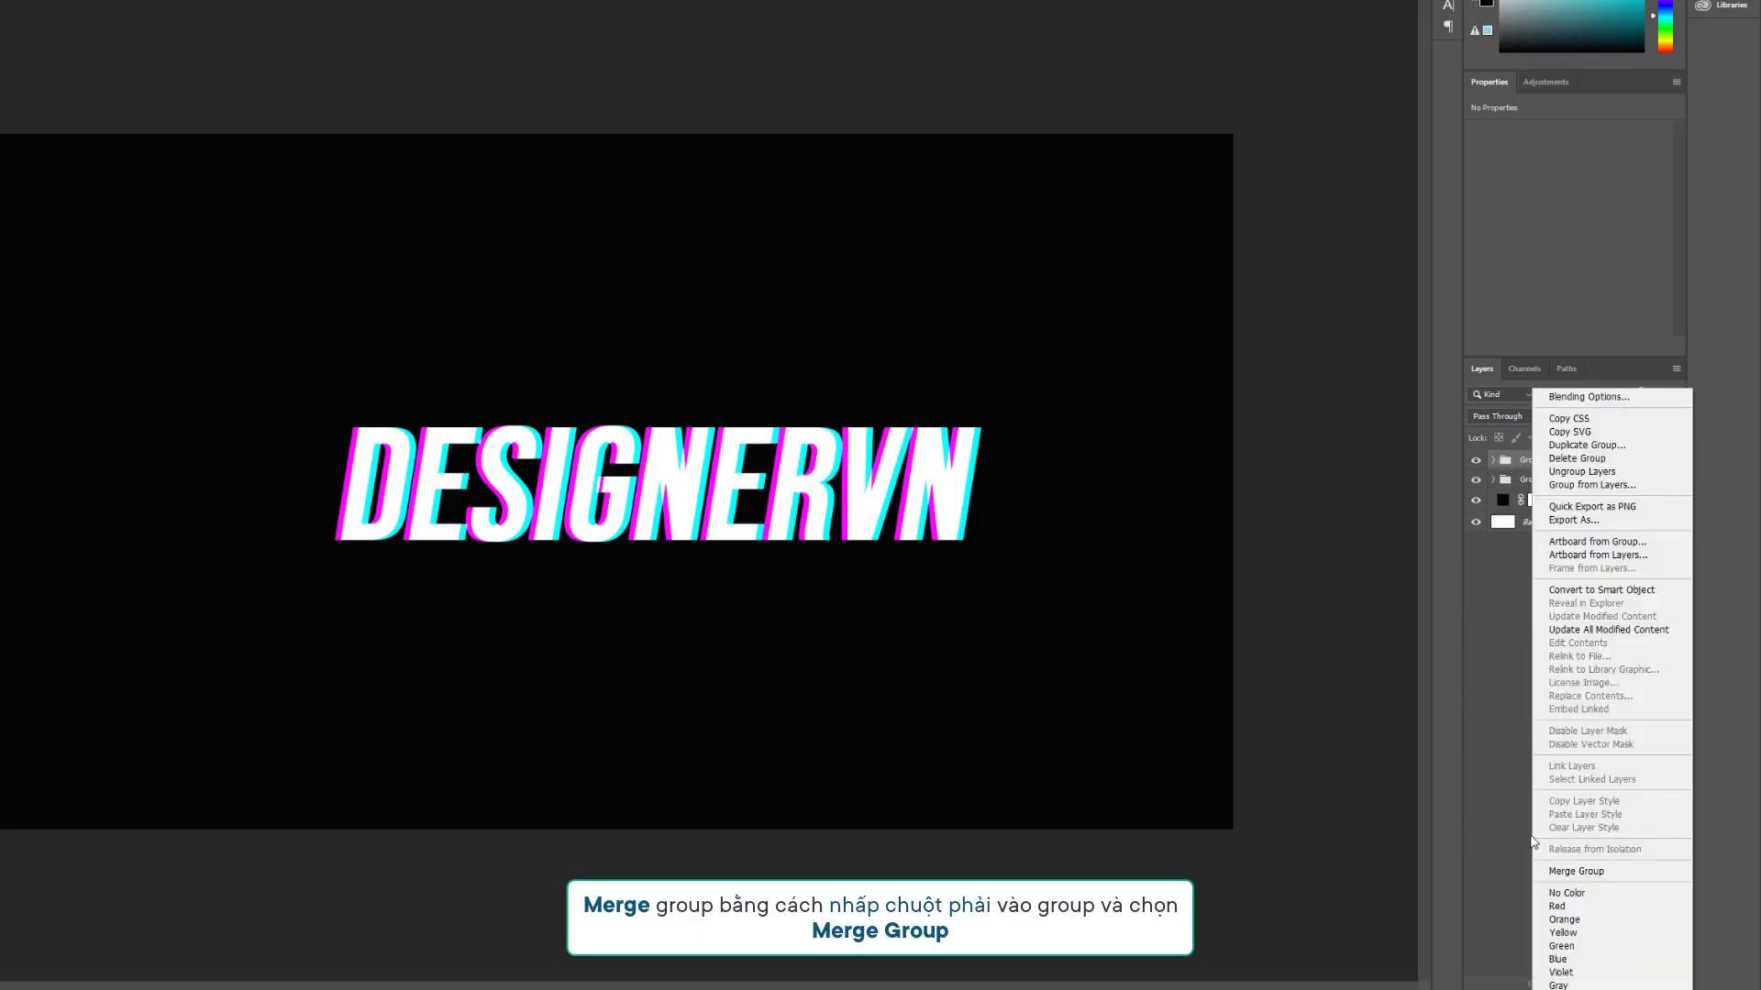
{"action": "left_click", "coordinate": [1559, 871]}
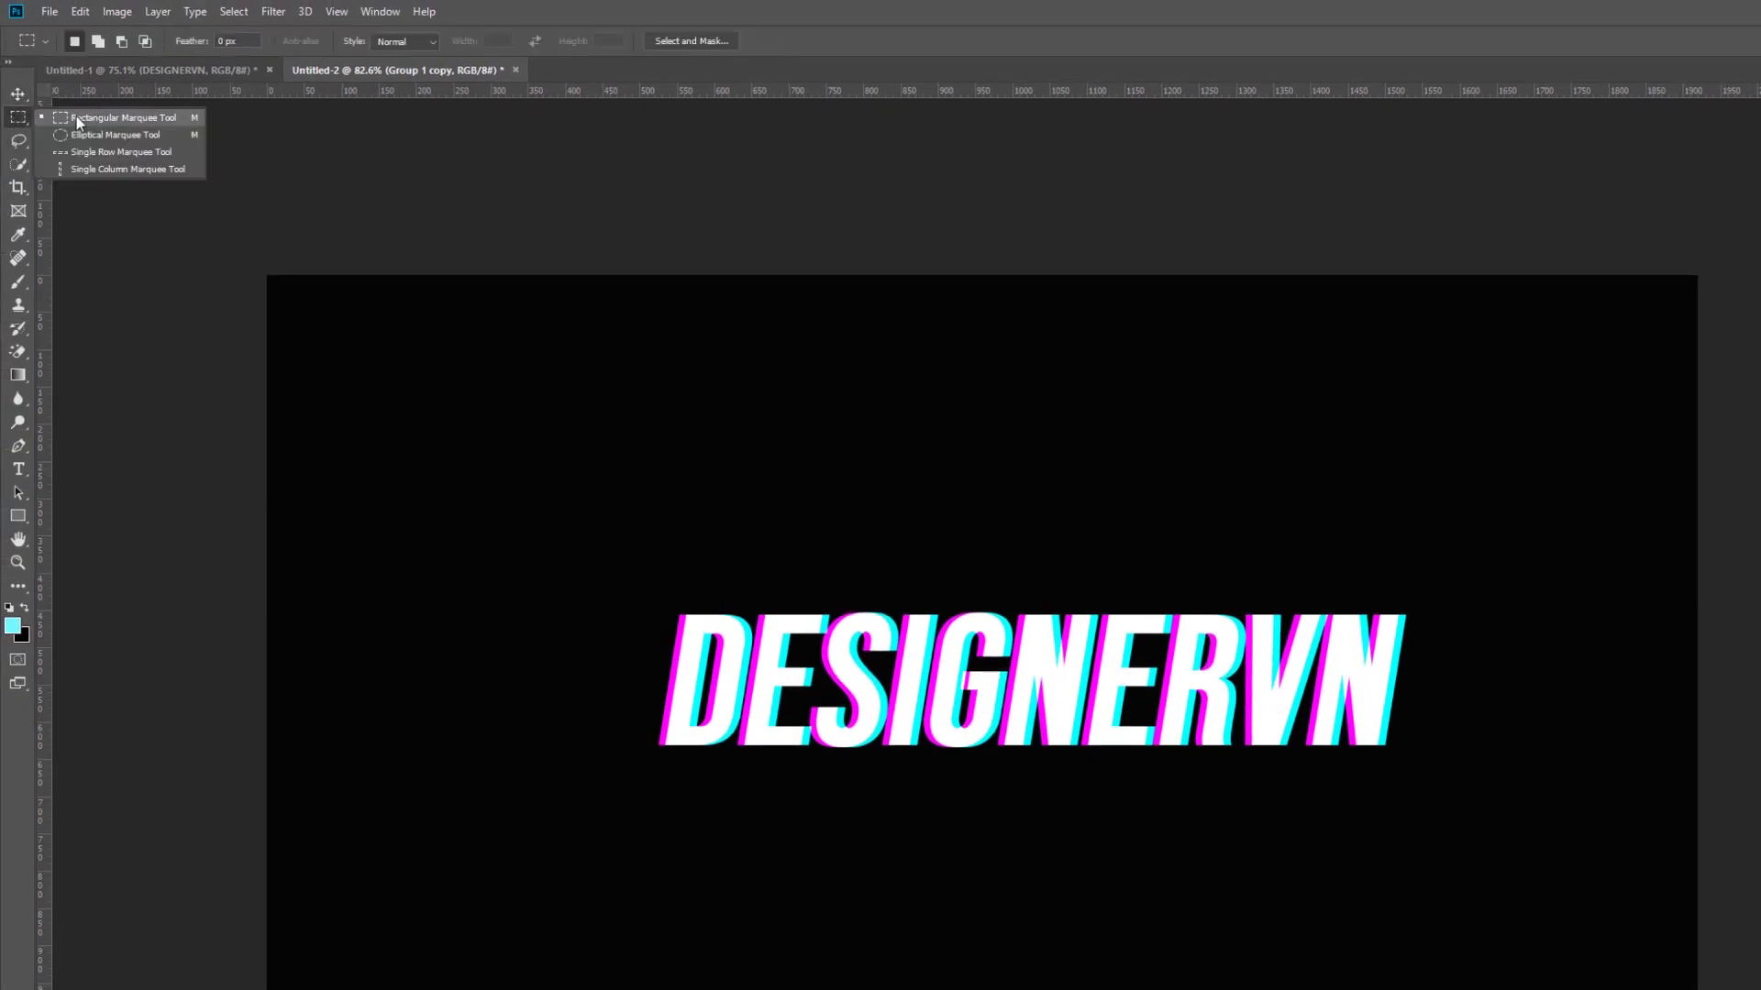
Cut a thin horizontal strip through the text and offset it sideways.
{"action": "left_click_drag", "start_coordinate": [16, 120], "coordinate": [85, 115]}
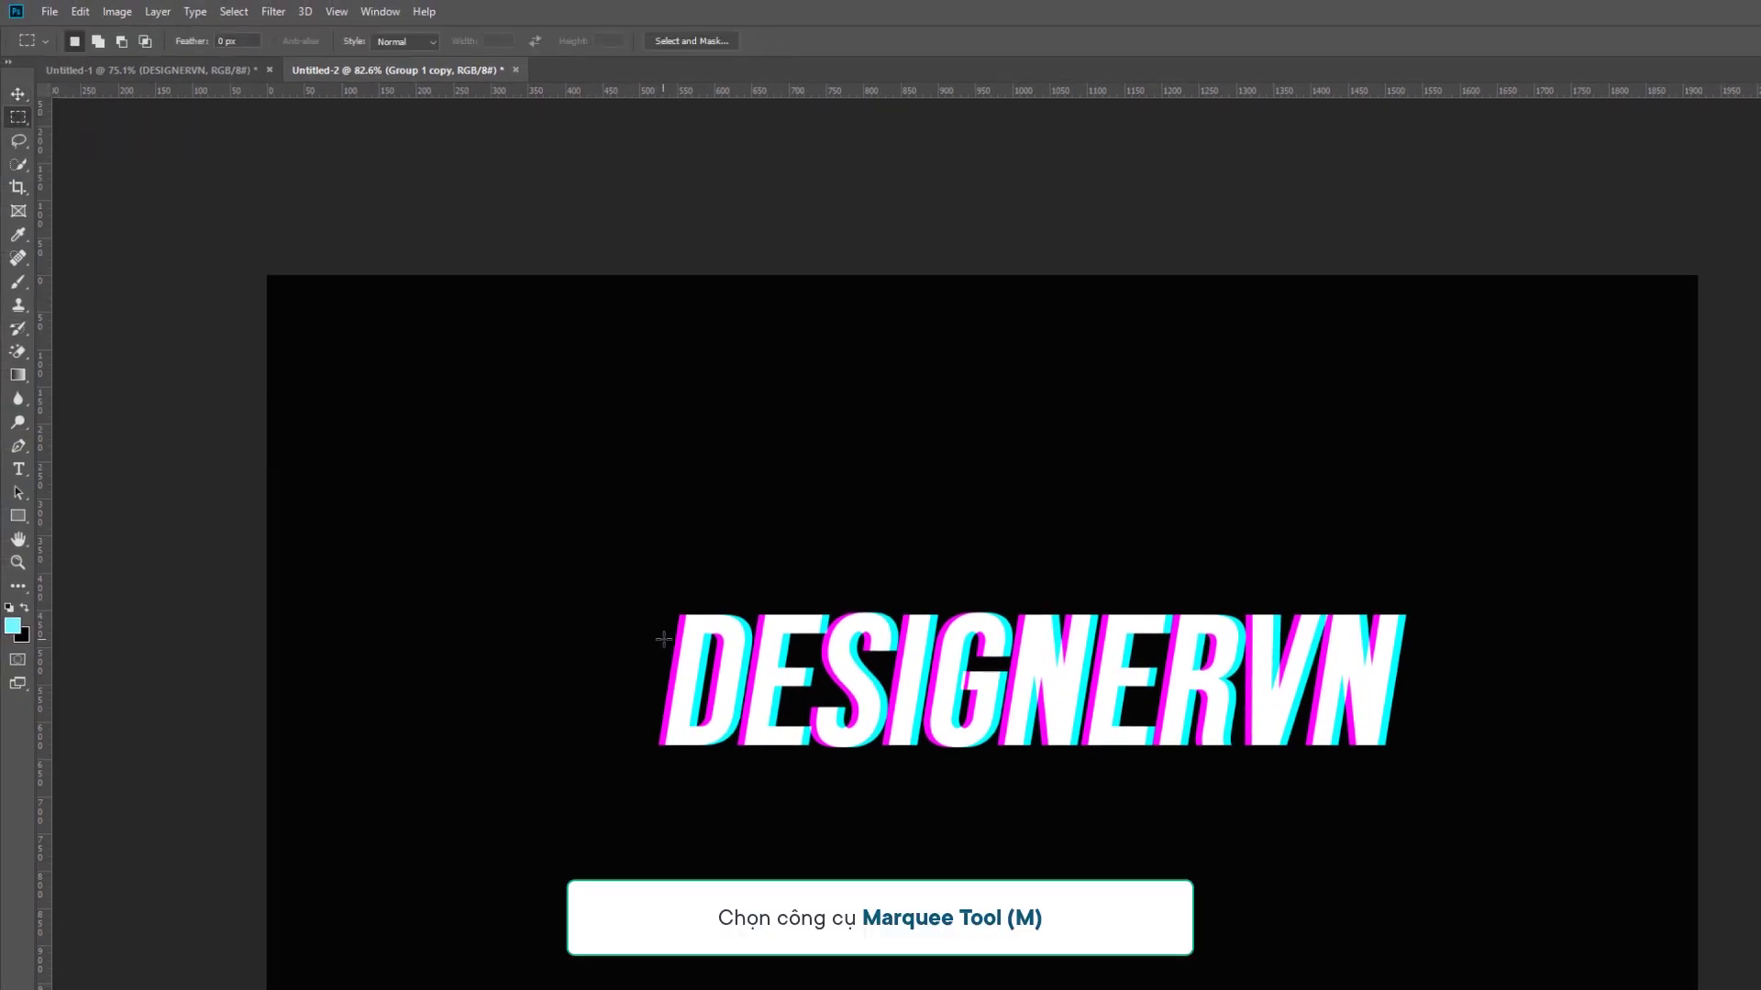
{"action": "mouse_move", "coordinate": [664, 631]}
{"action": "left_mouse_down"}
{"action": "mouse_move", "coordinate": [836, 662]}
{"action": "mouse_move", "coordinate": [1414, 632]}
{"action": "mouse_move", "coordinate": [1348, 639]}
{"action": "left_mouse_up"}
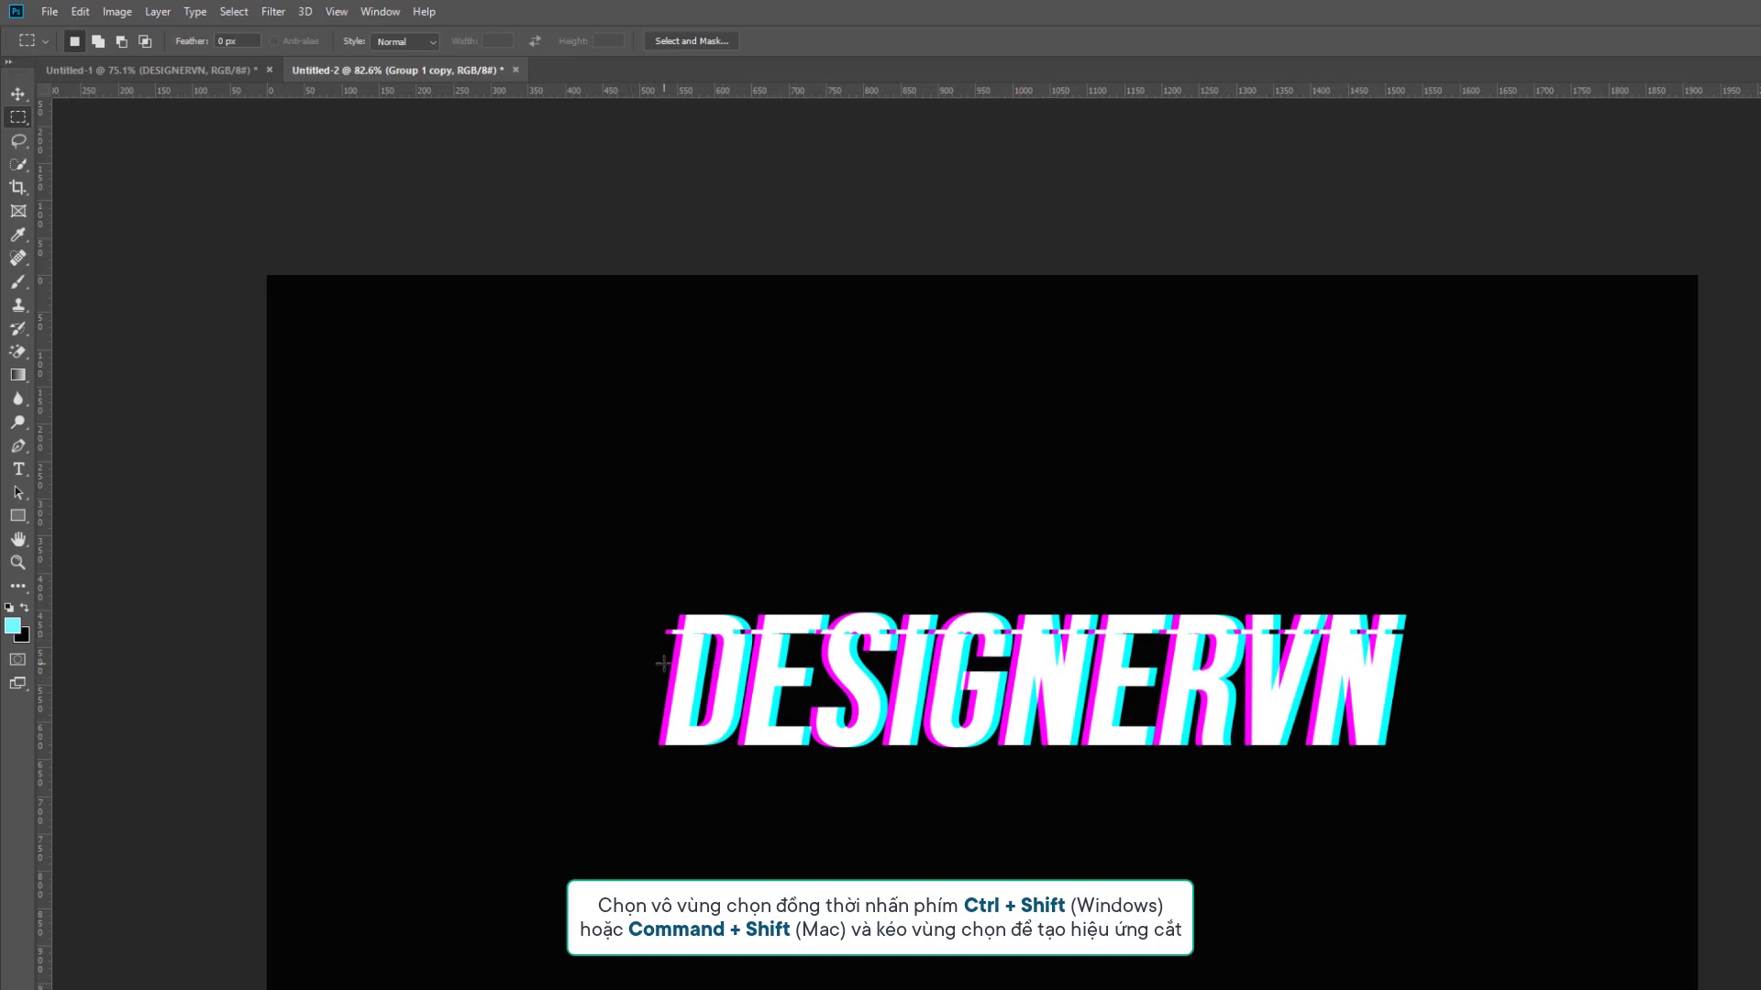
{"action": "mouse_move", "coordinate": [664, 661]}
{"action": "left_mouse_down"}
{"action": "mouse_move", "coordinate": [1415, 664]}
{"action": "mouse_move", "coordinate": [1364, 670]}
{"action": "left_mouse_up"}
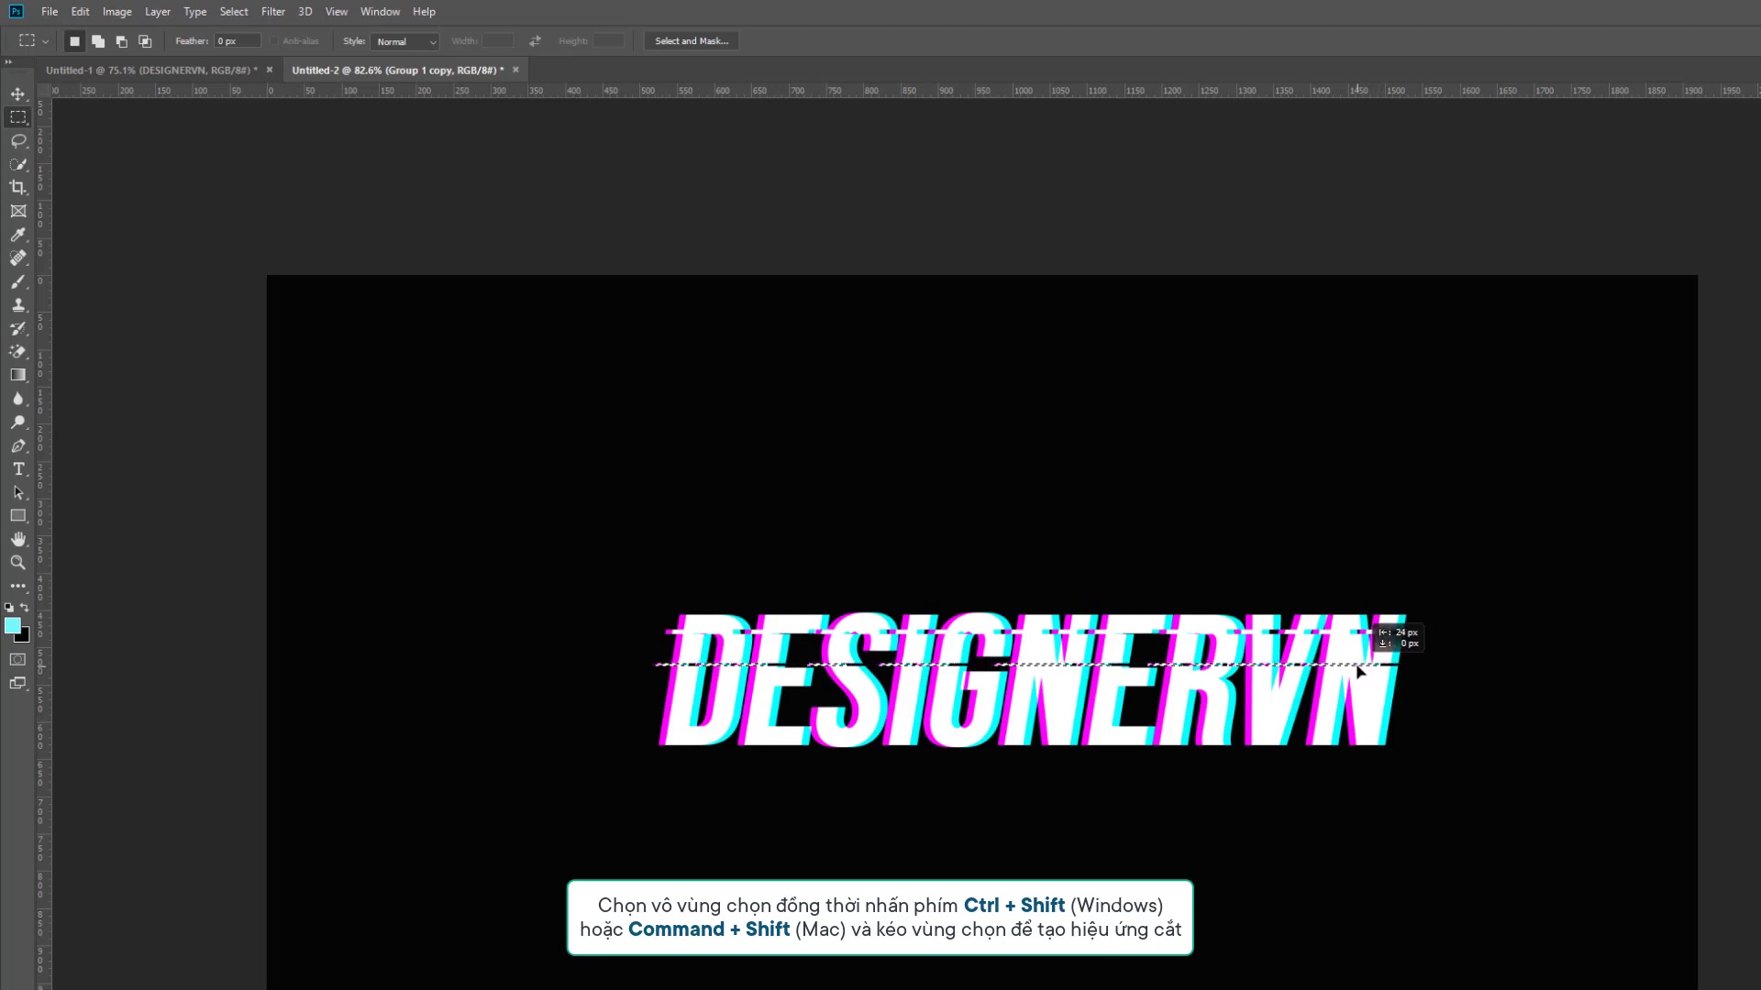
{"action": "left_click_drag", "start_coordinate": [655, 695], "coordinate": [760, 703]}
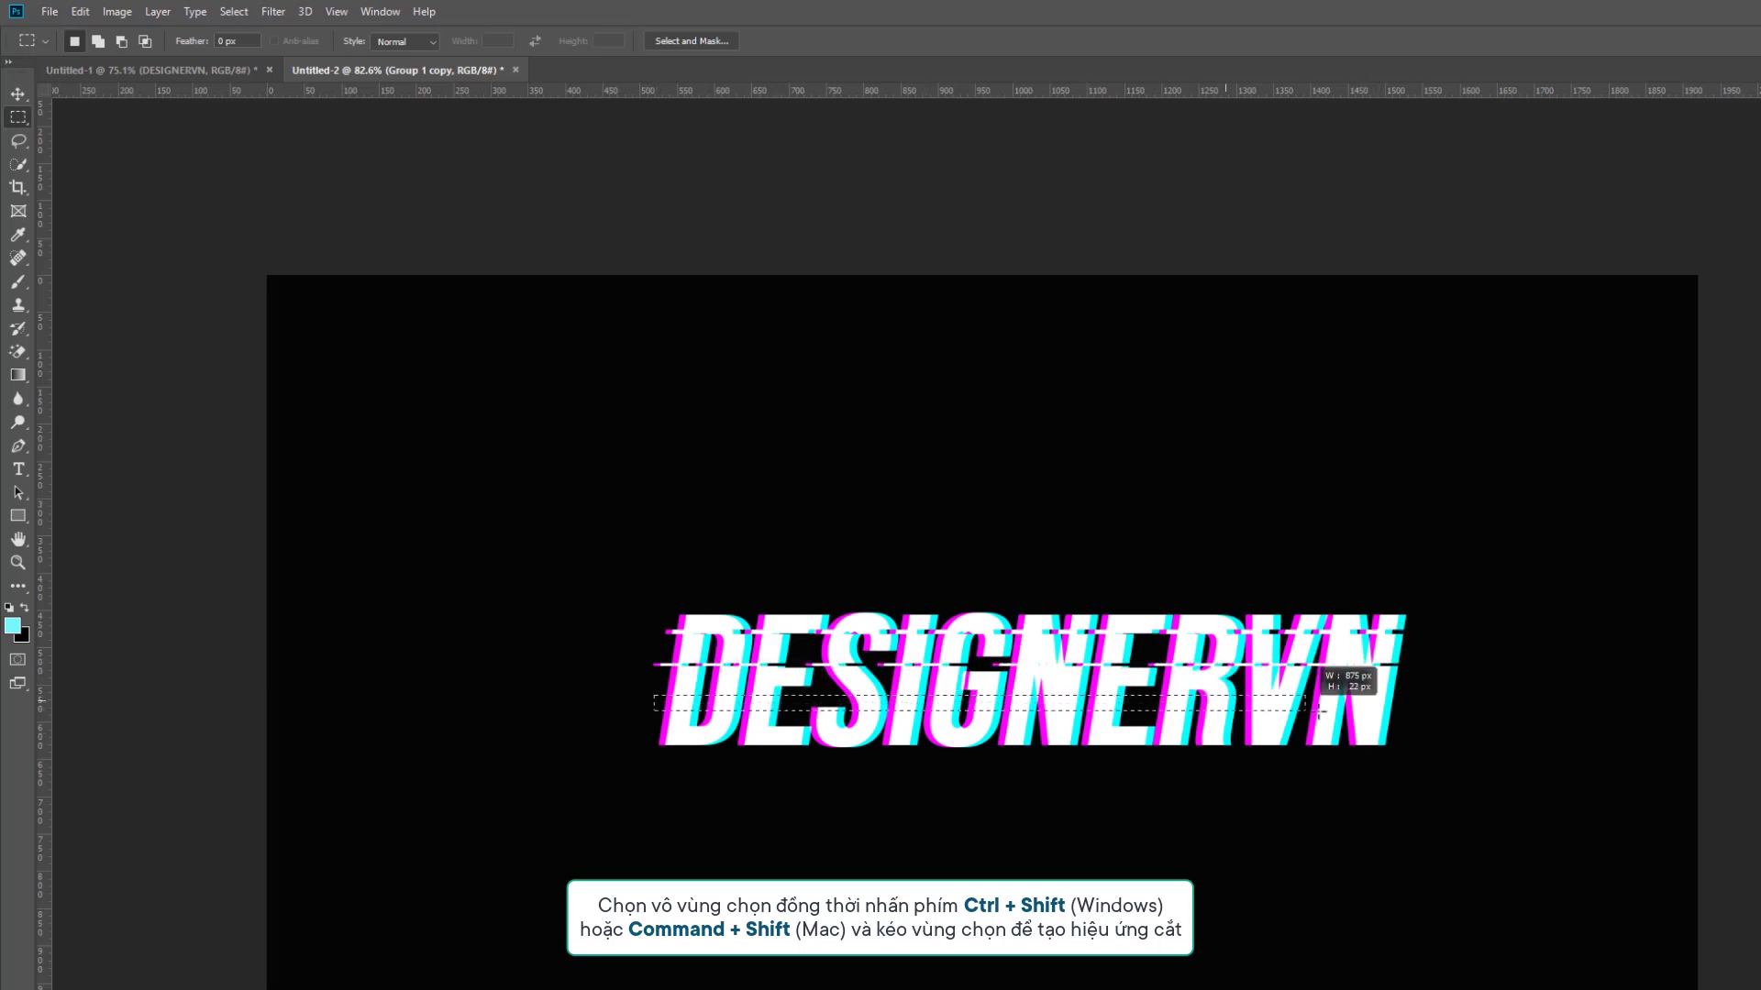
{"action": "mouse_move", "coordinate": [1318, 711]}
{"action": "left_mouse_down"}
{"action": "mouse_move", "coordinate": [1415, 697]}
{"action": "mouse_move", "coordinate": [1370, 703]}
{"action": "left_mouse_up"}
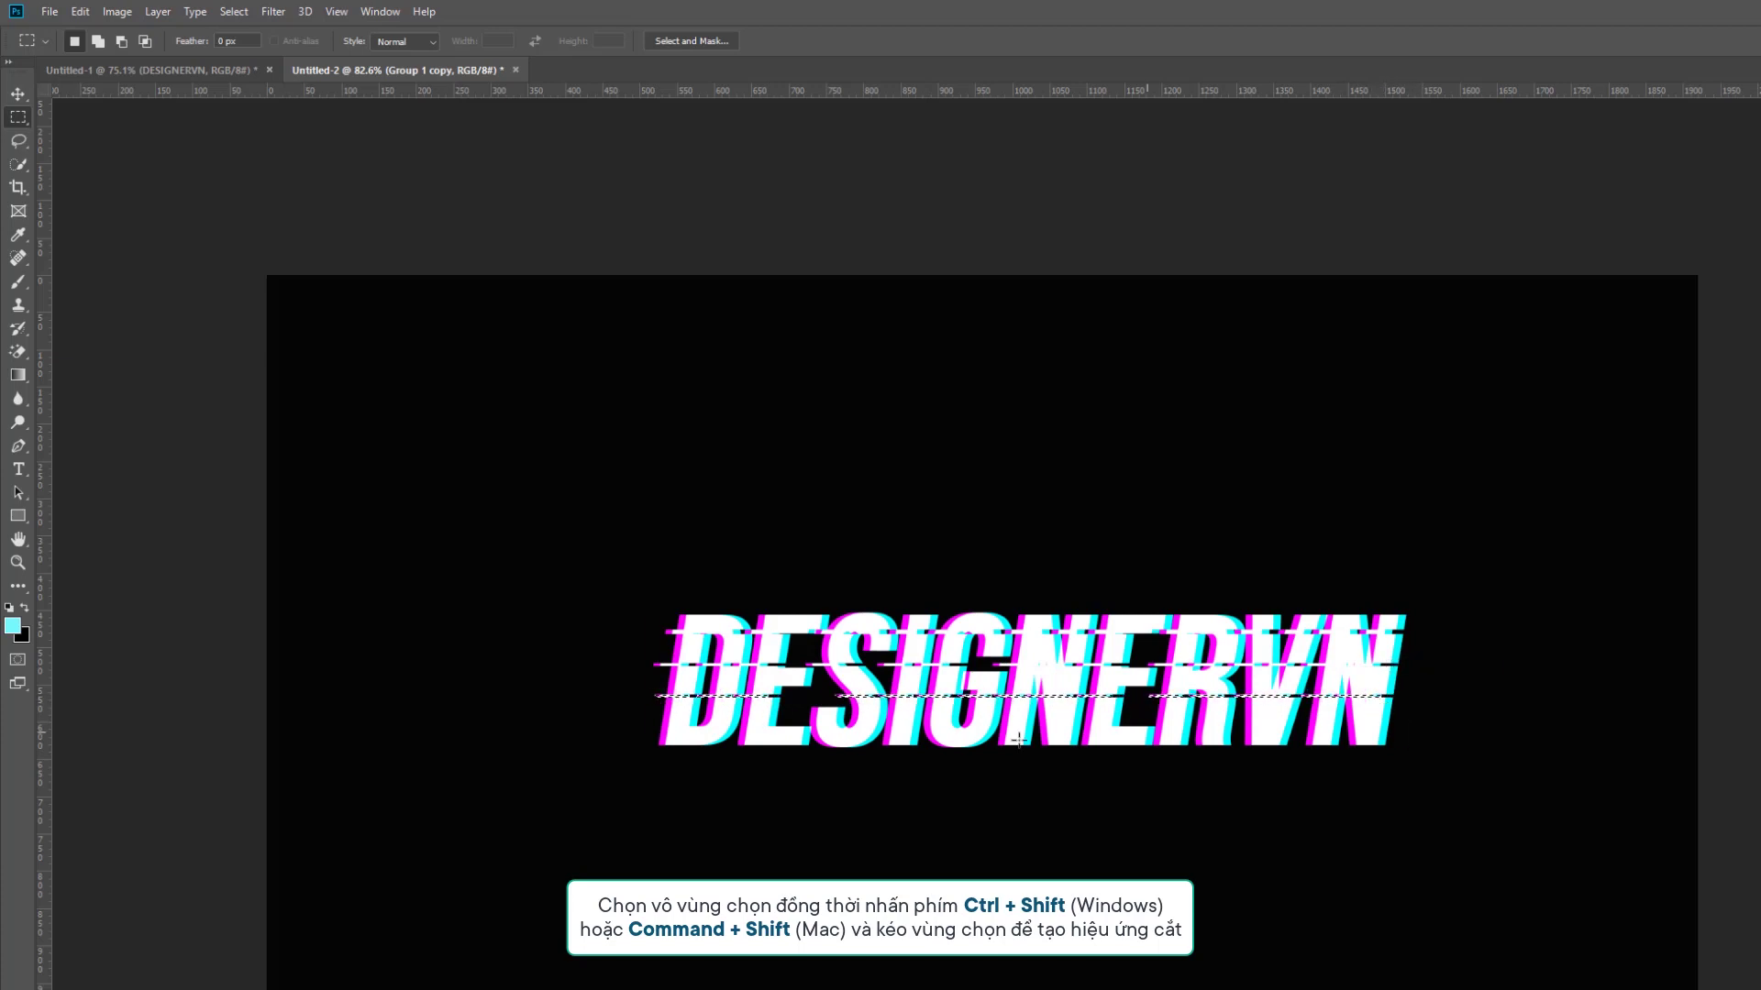
{"action": "key", "text": "ctrl+d"}
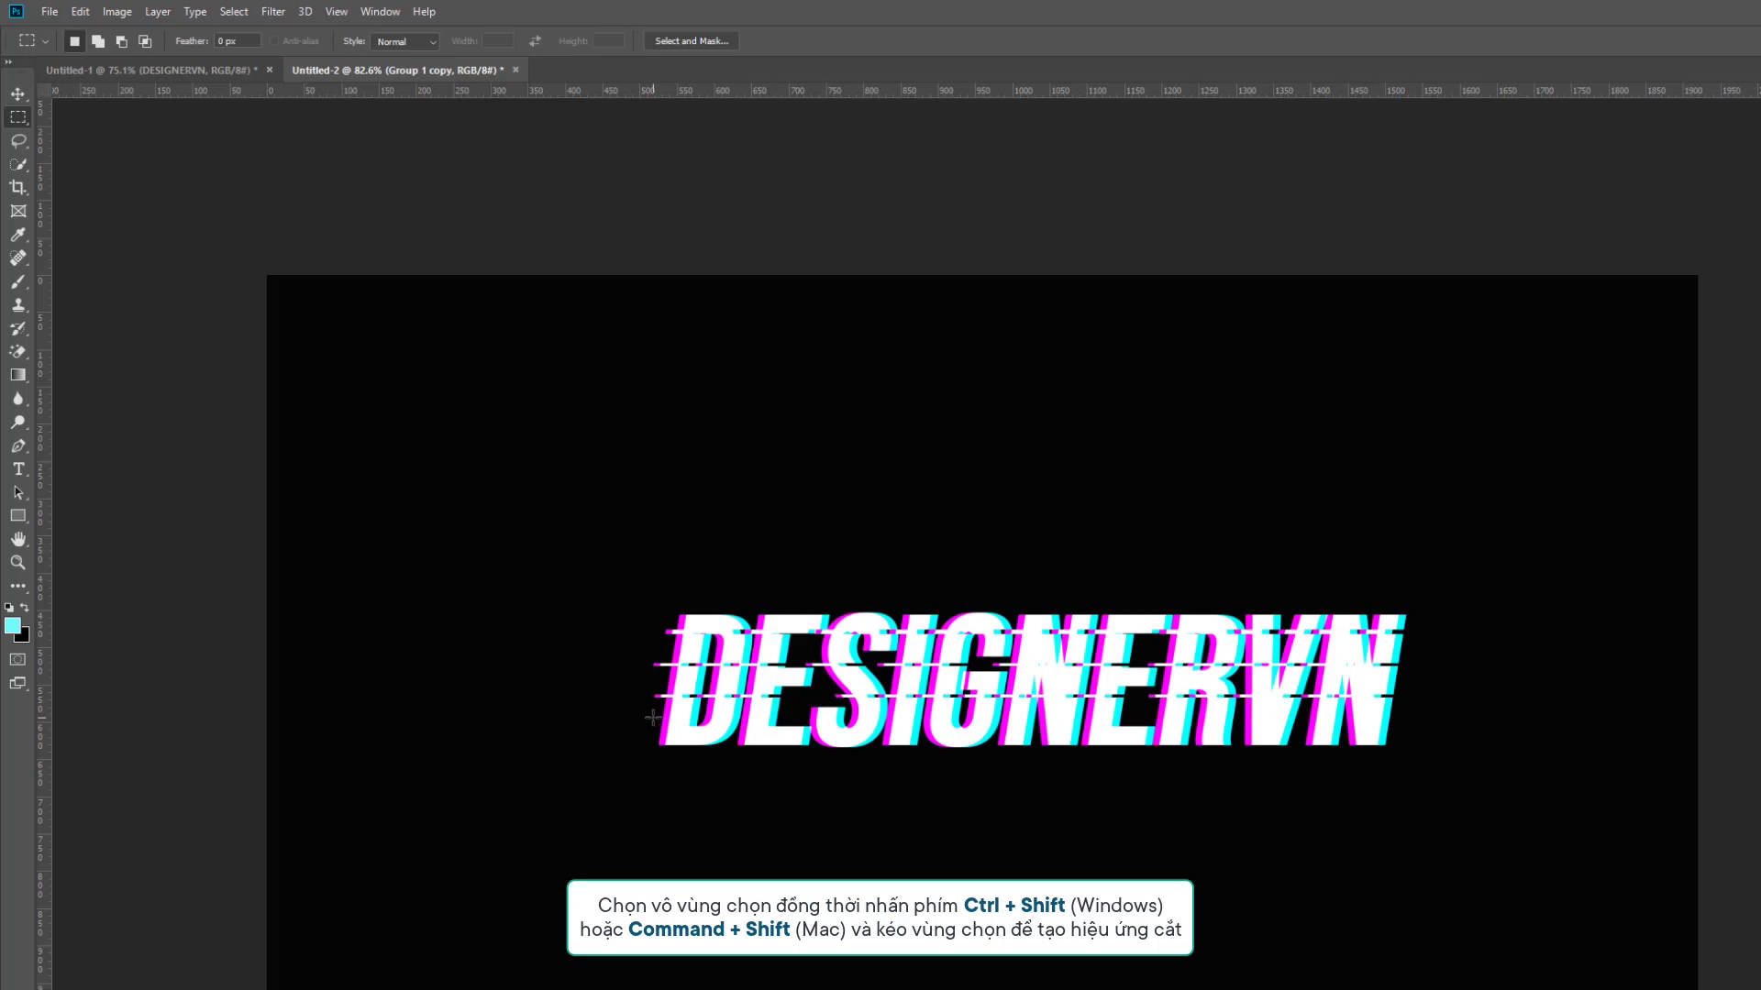
Slice two more strips across the lower lettering, shift them sideways, and deselect.
{"action": "left_click", "coordinate": [655, 691]}
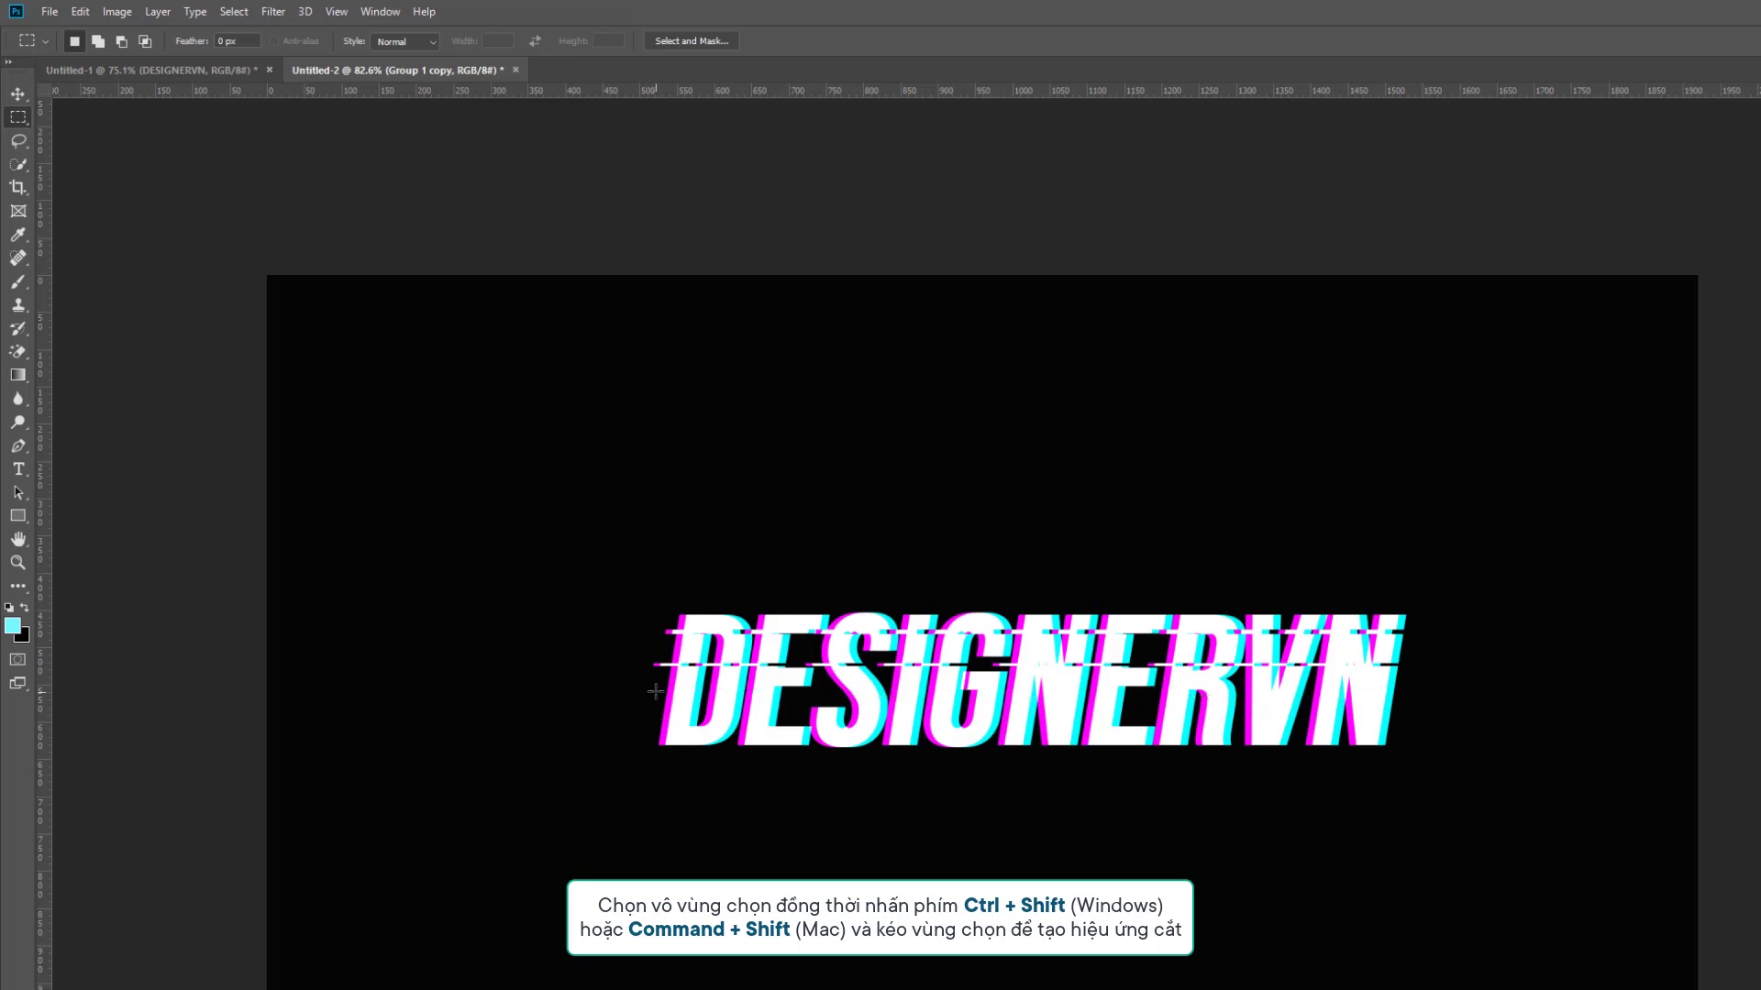
{"action": "mouse_move", "coordinate": [656, 700]}
{"action": "left_mouse_down"}
{"action": "mouse_move", "coordinate": [1432, 699]}
{"action": "mouse_move", "coordinate": [1410, 700]}
{"action": "left_mouse_up"}
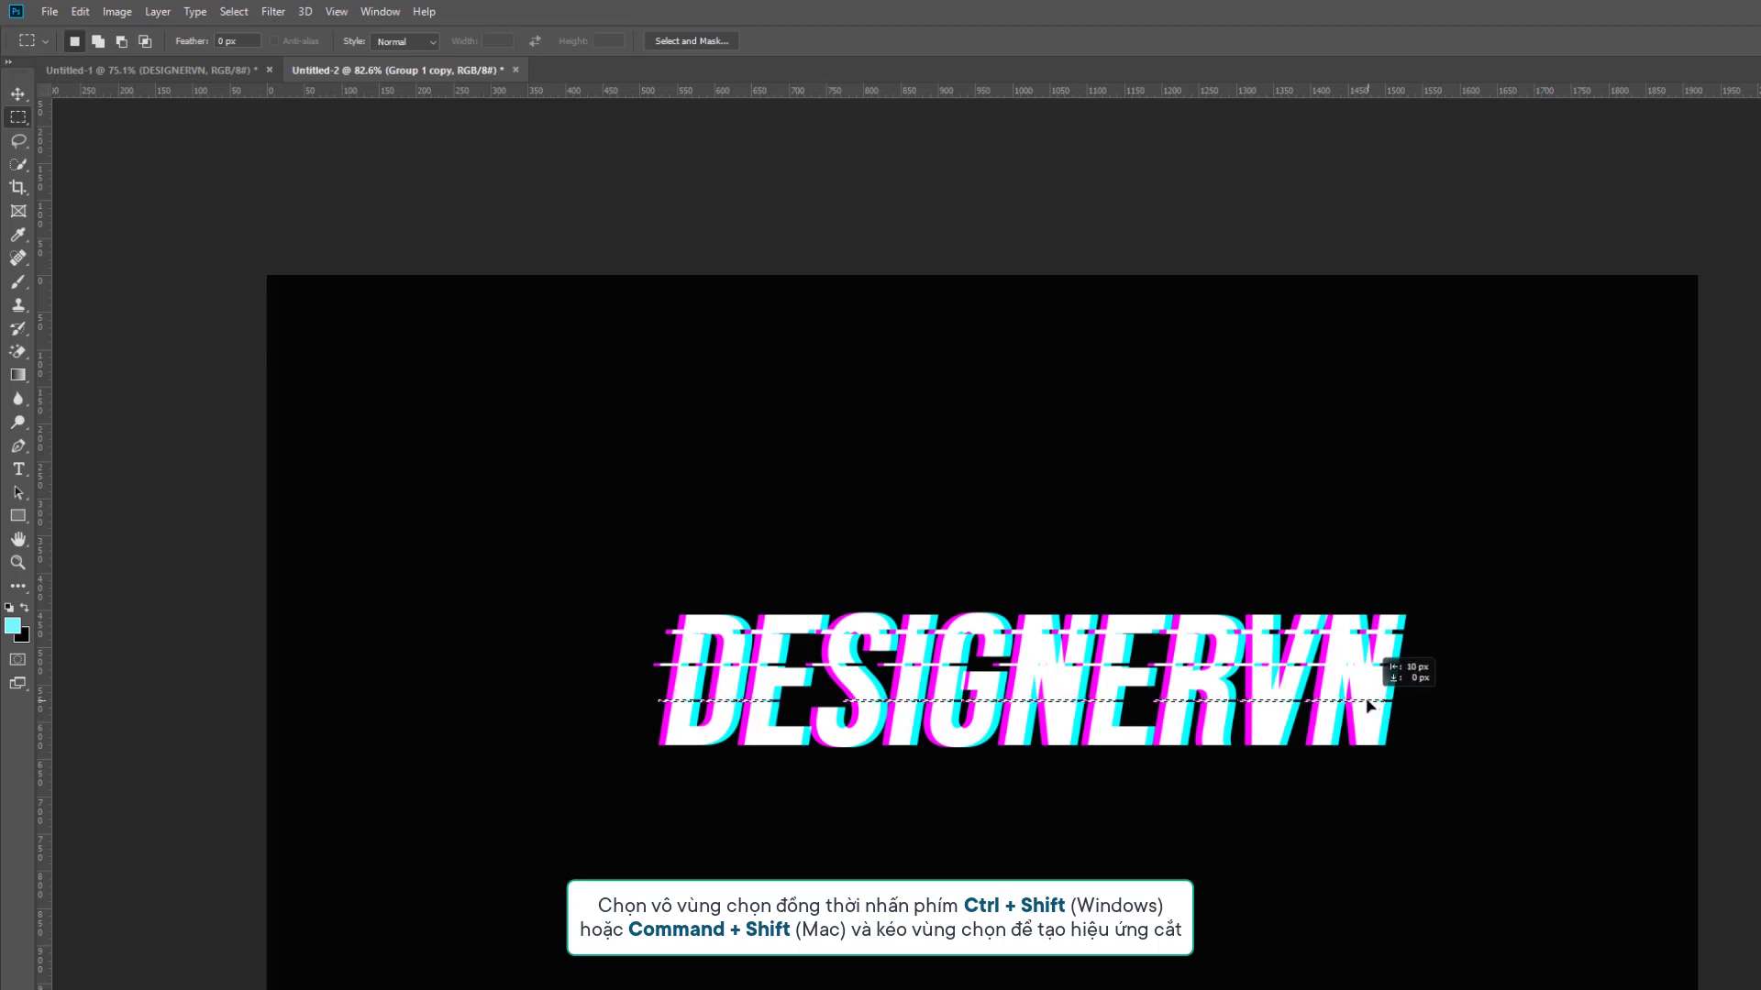
{"action": "left_click_drag", "start_coordinate": [1376, 707], "coordinate": [1364, 707]}
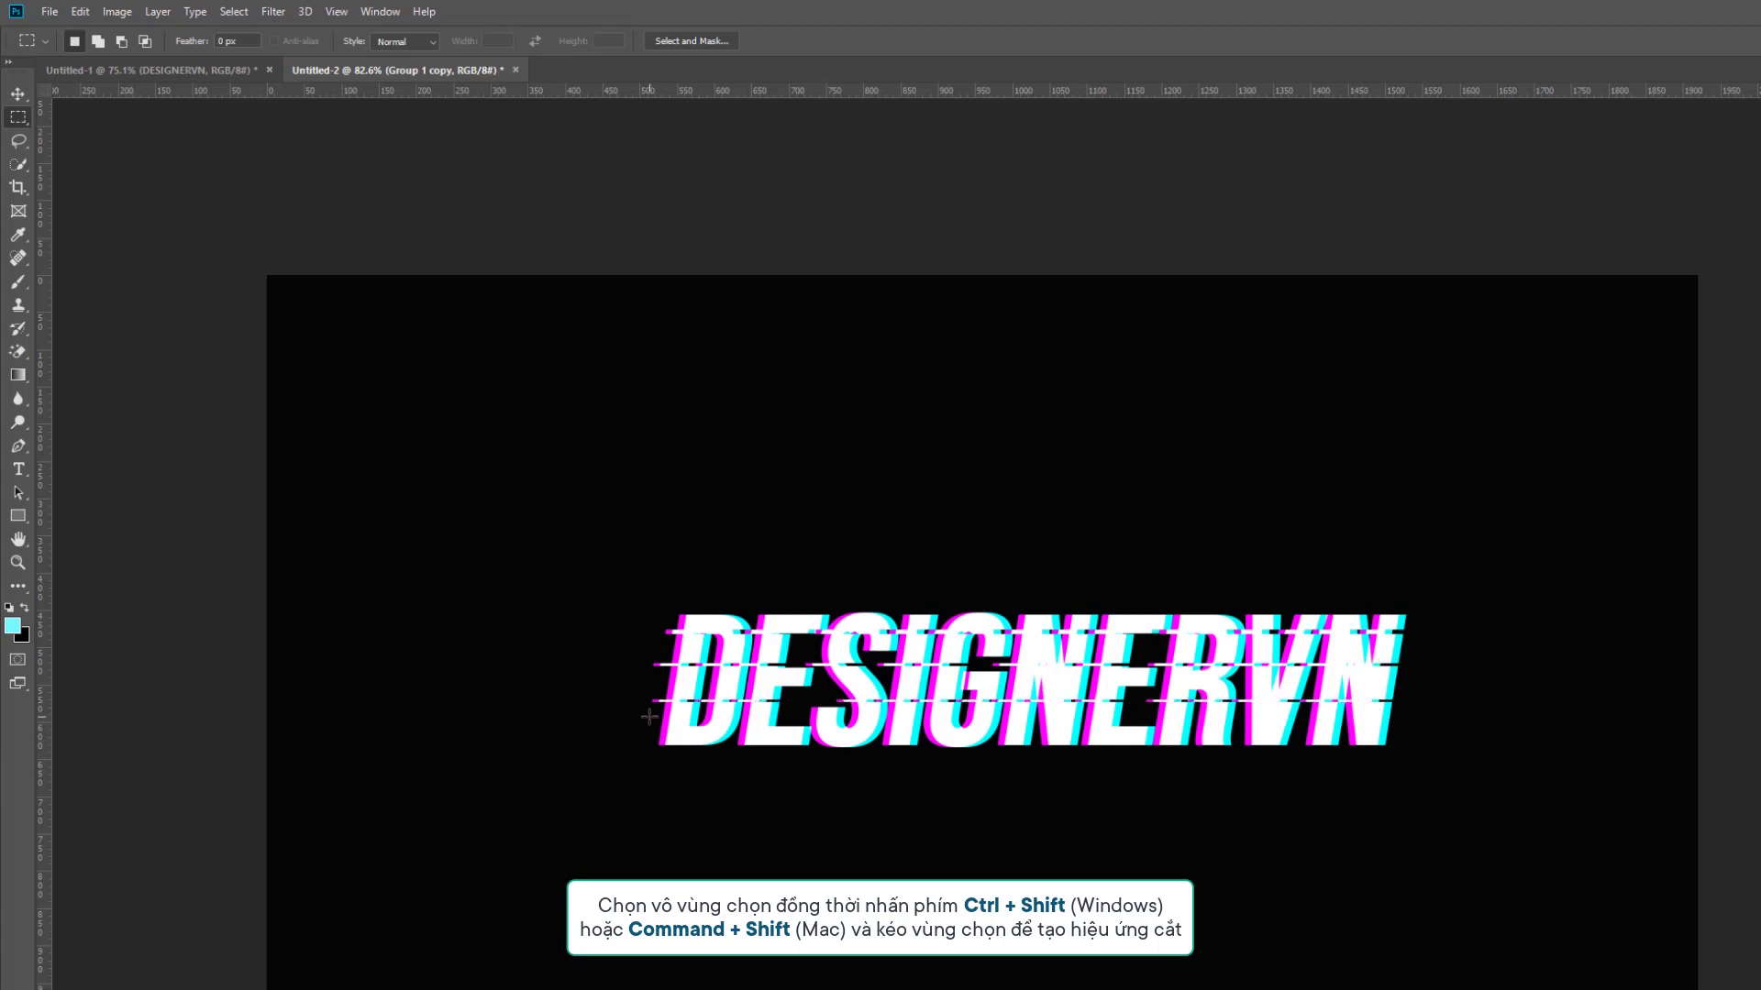
{"action": "left_click_drag", "start_coordinate": [648, 716], "coordinate": [1403, 727]}
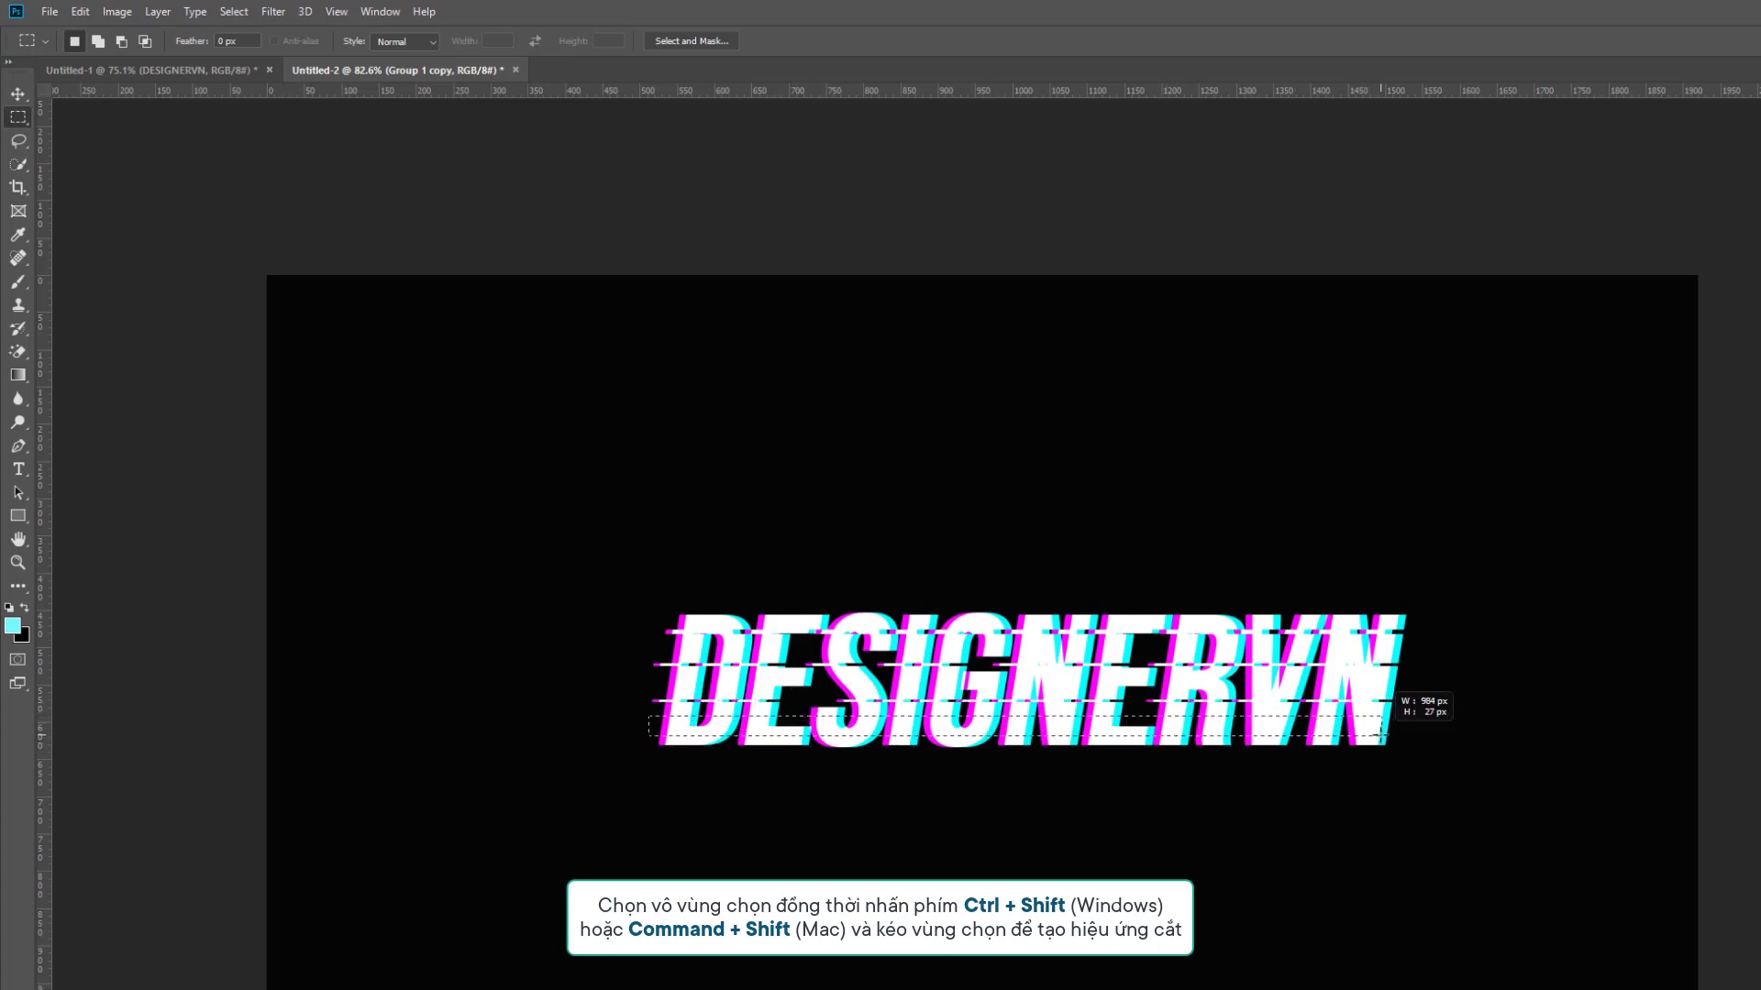
{"action": "left_click_drag", "start_coordinate": [652, 724], "coordinate": [1396, 730]}
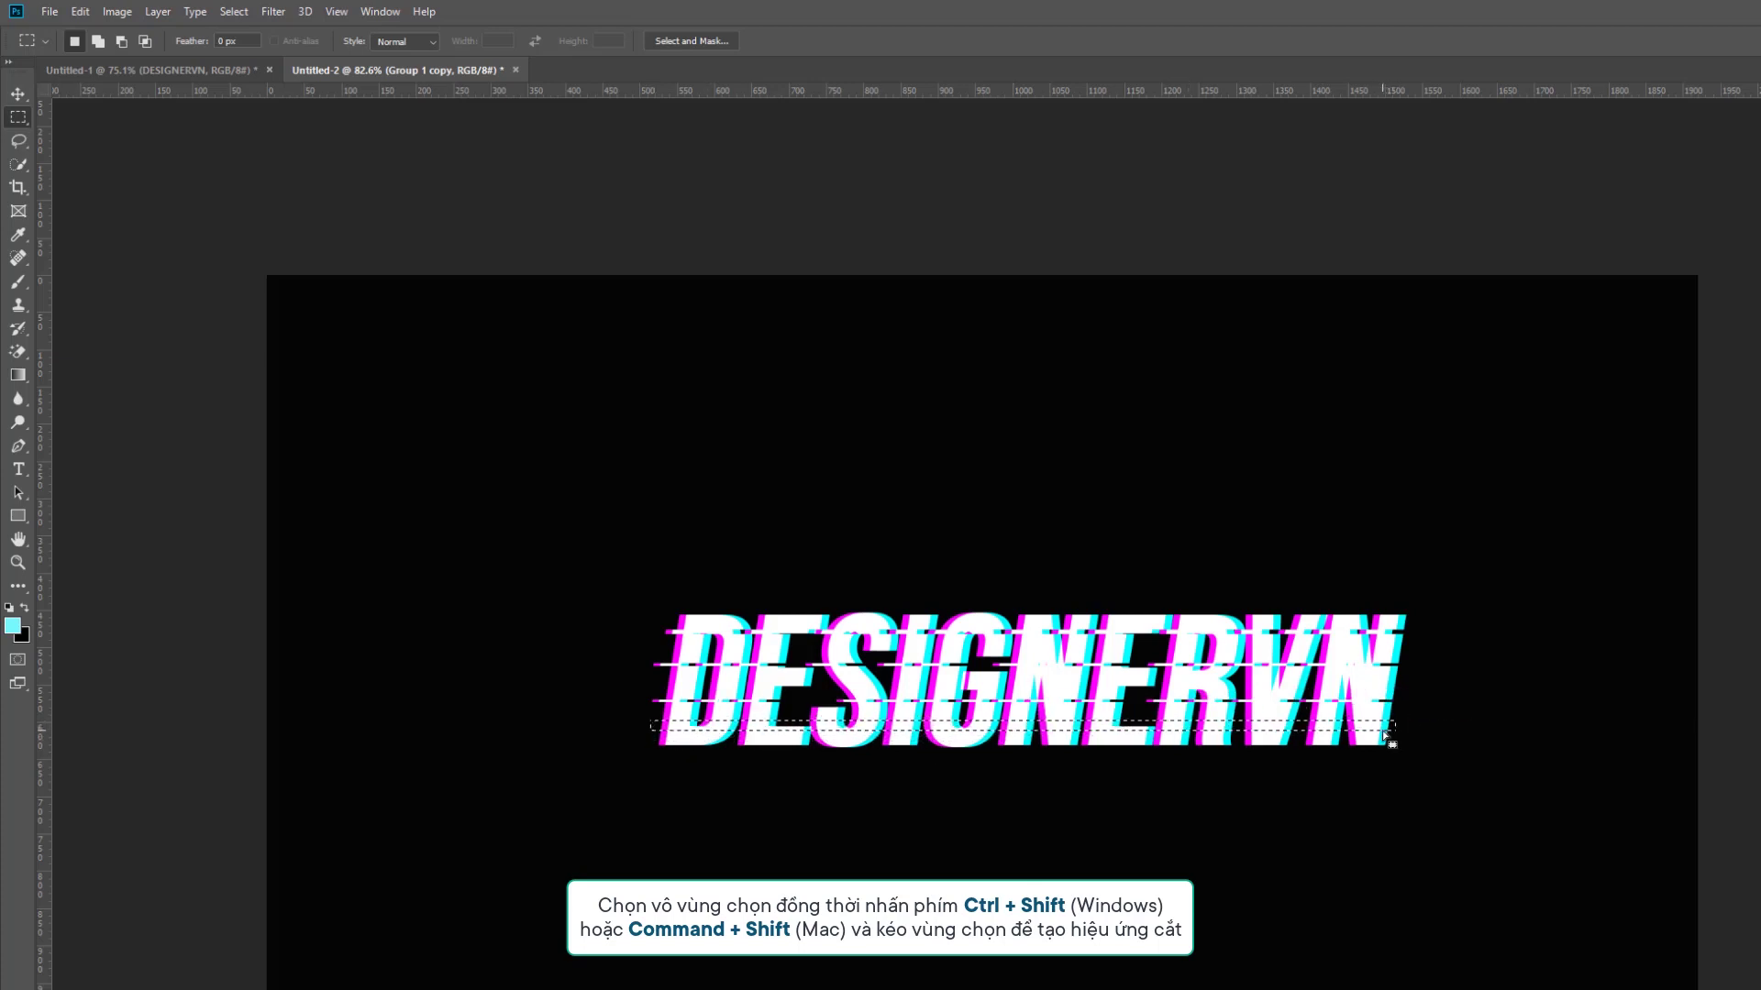
{"action": "left_click_drag", "start_coordinate": [1395, 730], "coordinate": [1099, 708]}
{"action": "key", "text": "ctrl+d"}
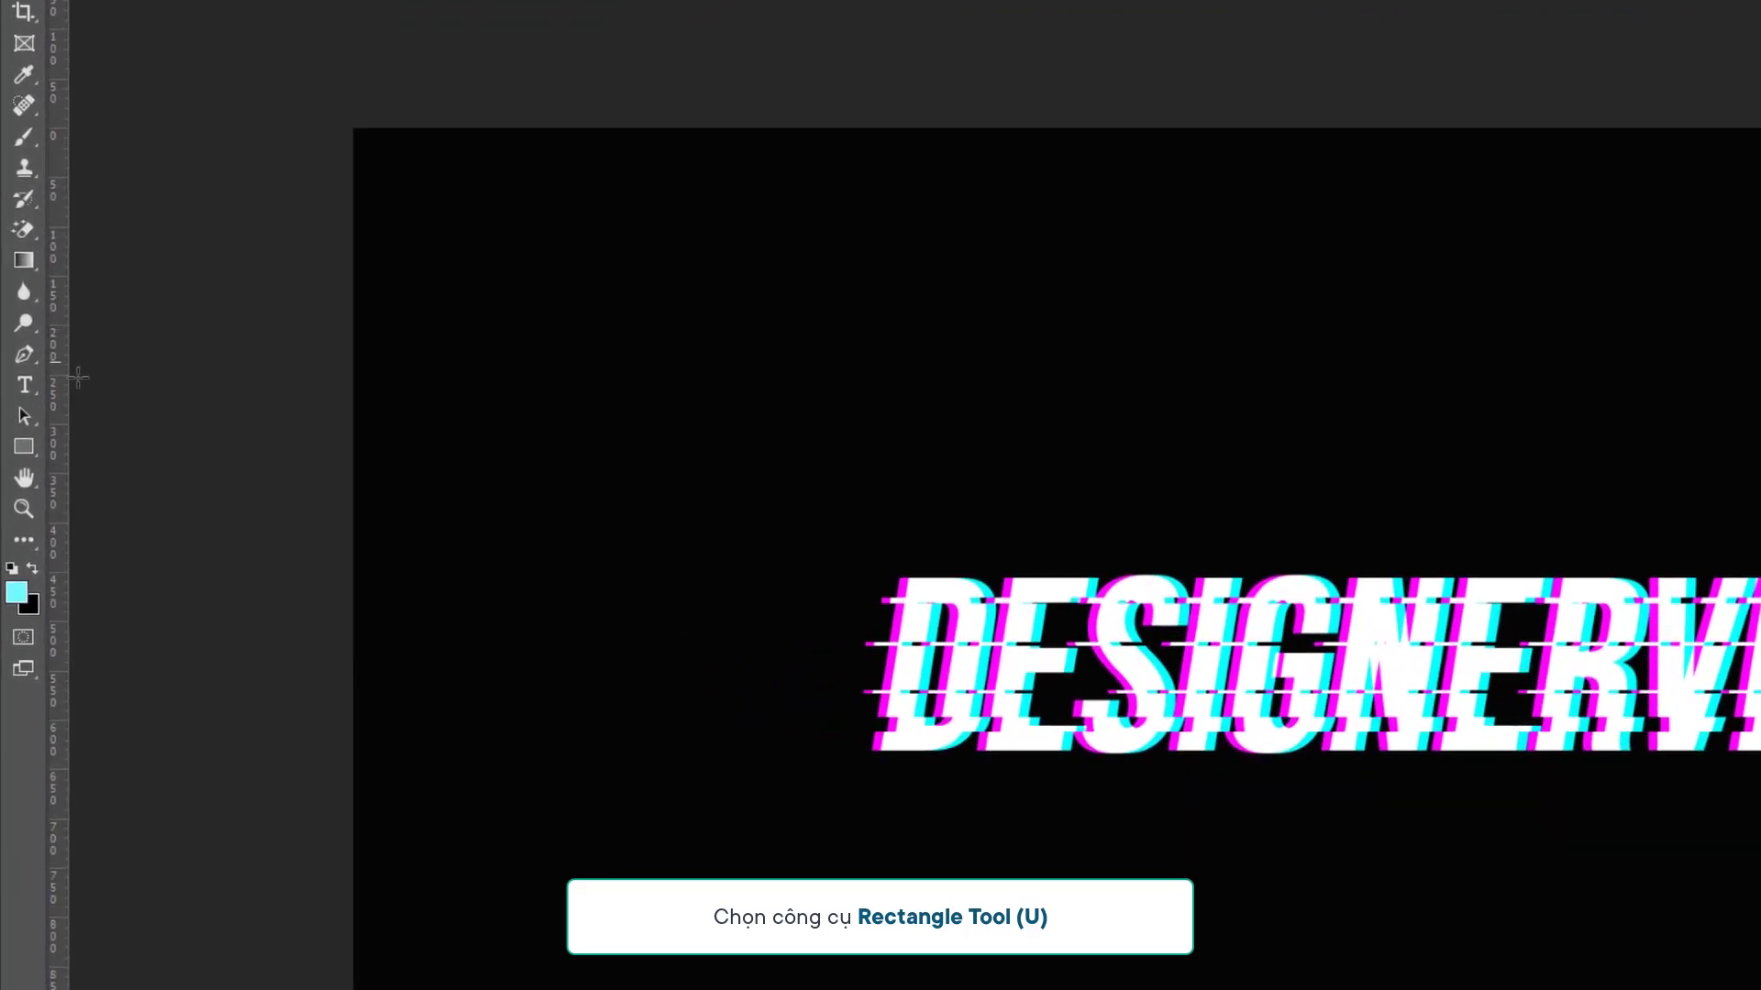
Draw a tiny cyan-filled square just above the left part of the text.
{"action": "left_click", "coordinate": [20, 448]}
{"action": "right_click", "coordinate": [20, 446]}
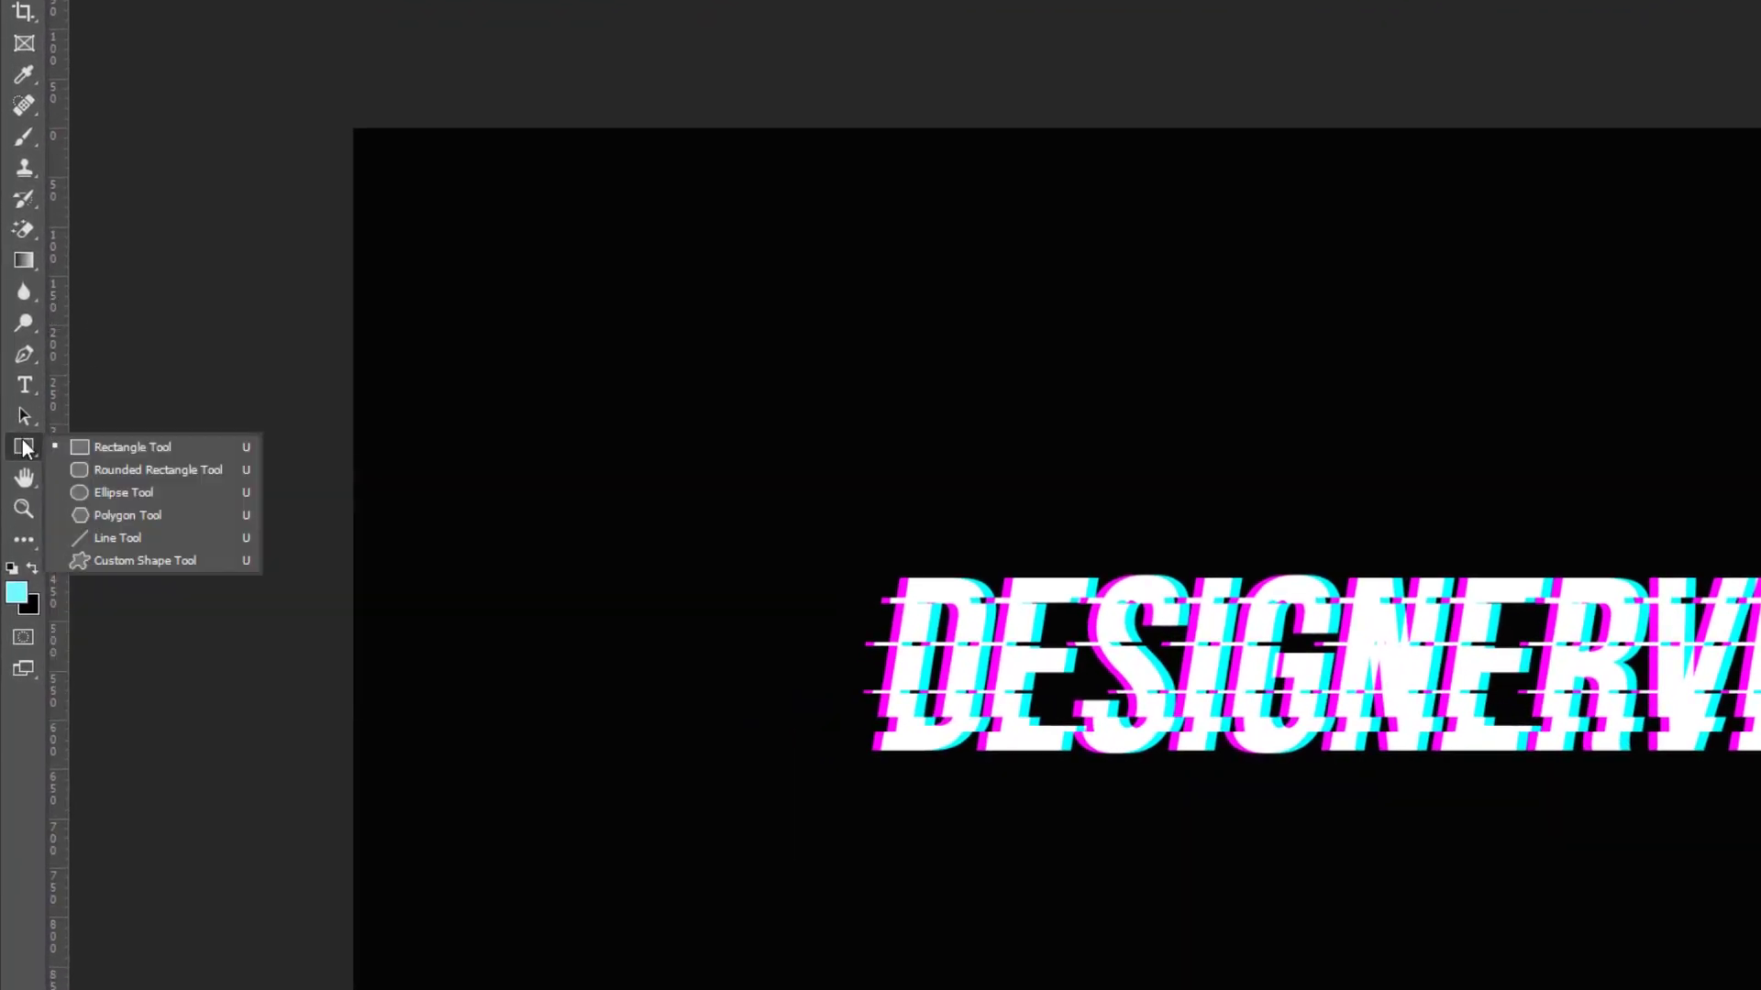
{"action": "left_click", "coordinate": [123, 445]}
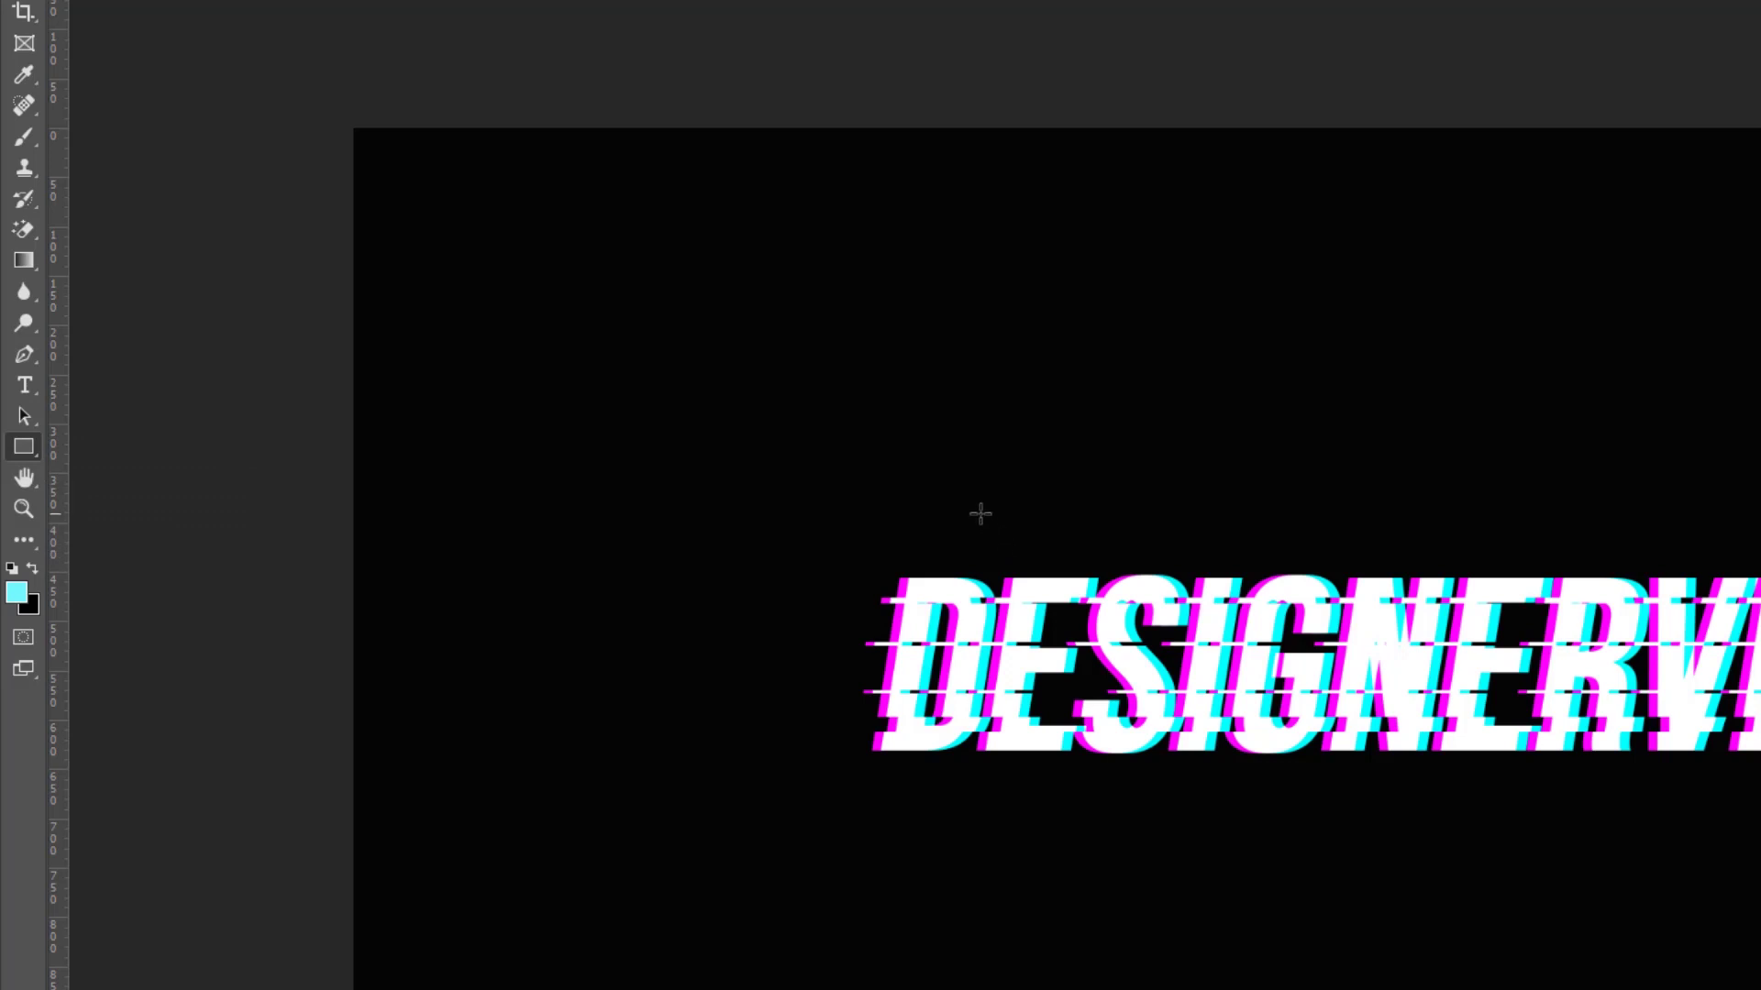
{"action": "left_click_drag", "start_coordinate": [980, 516], "coordinate": [984, 525]}
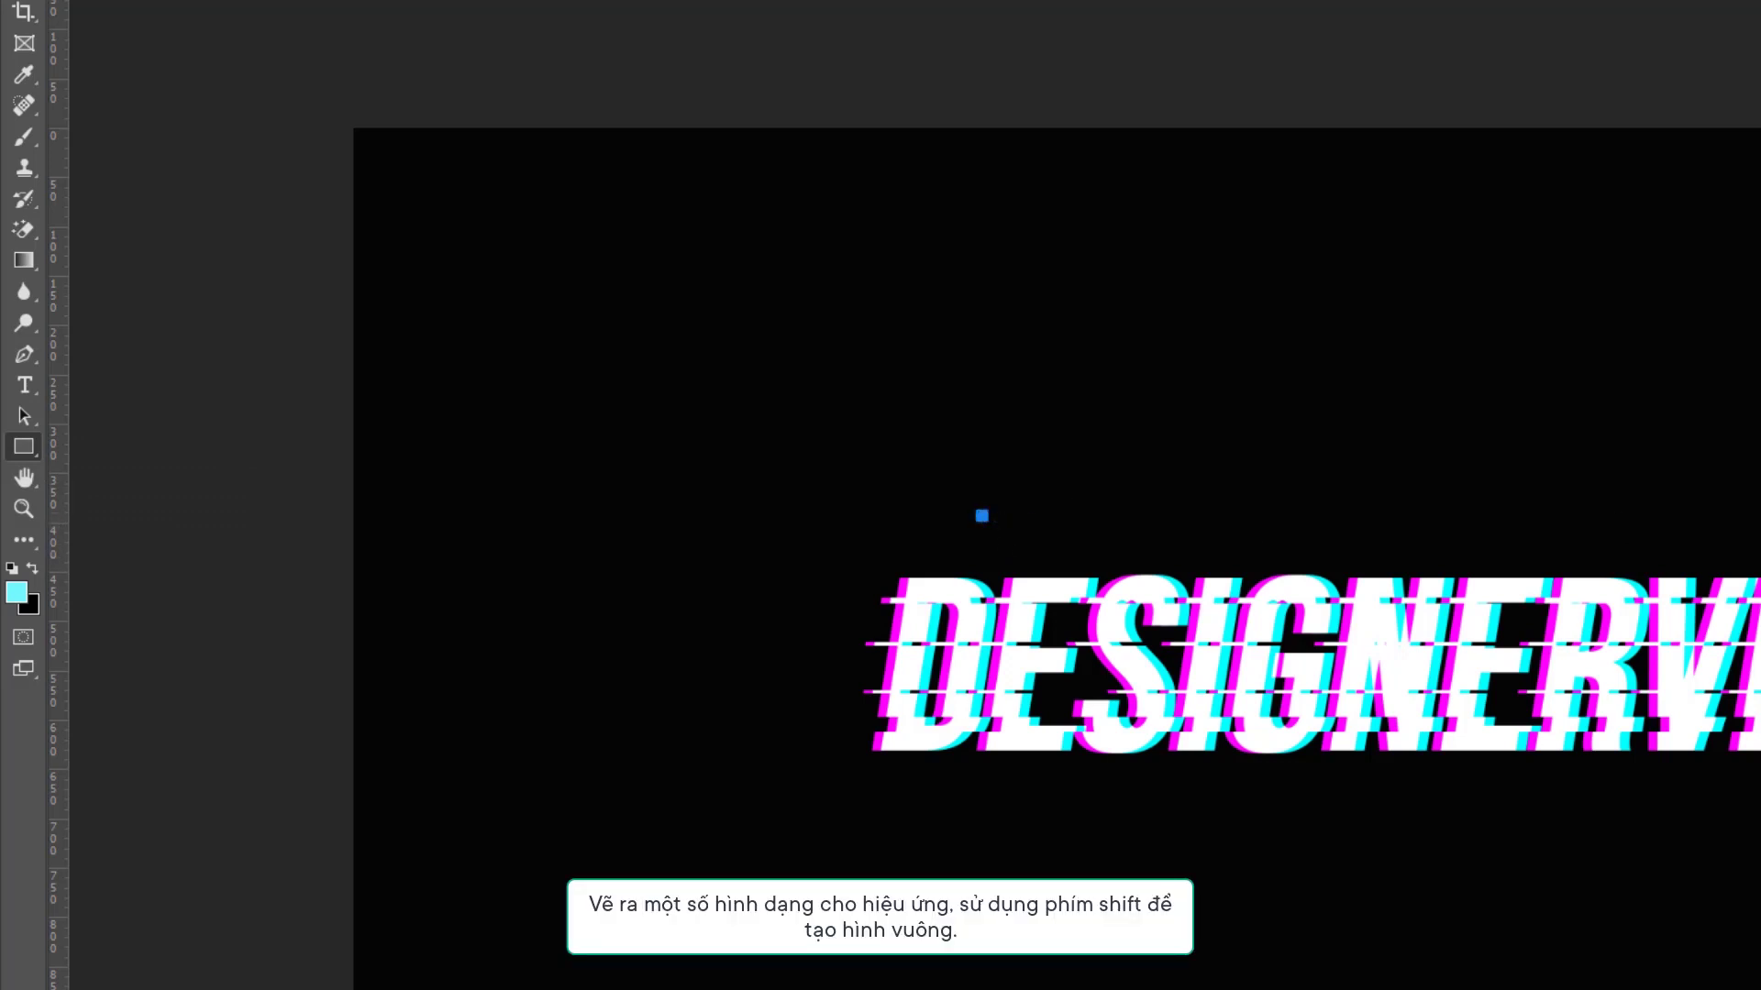
{"action": "left_click", "coordinate": [184, 45]}
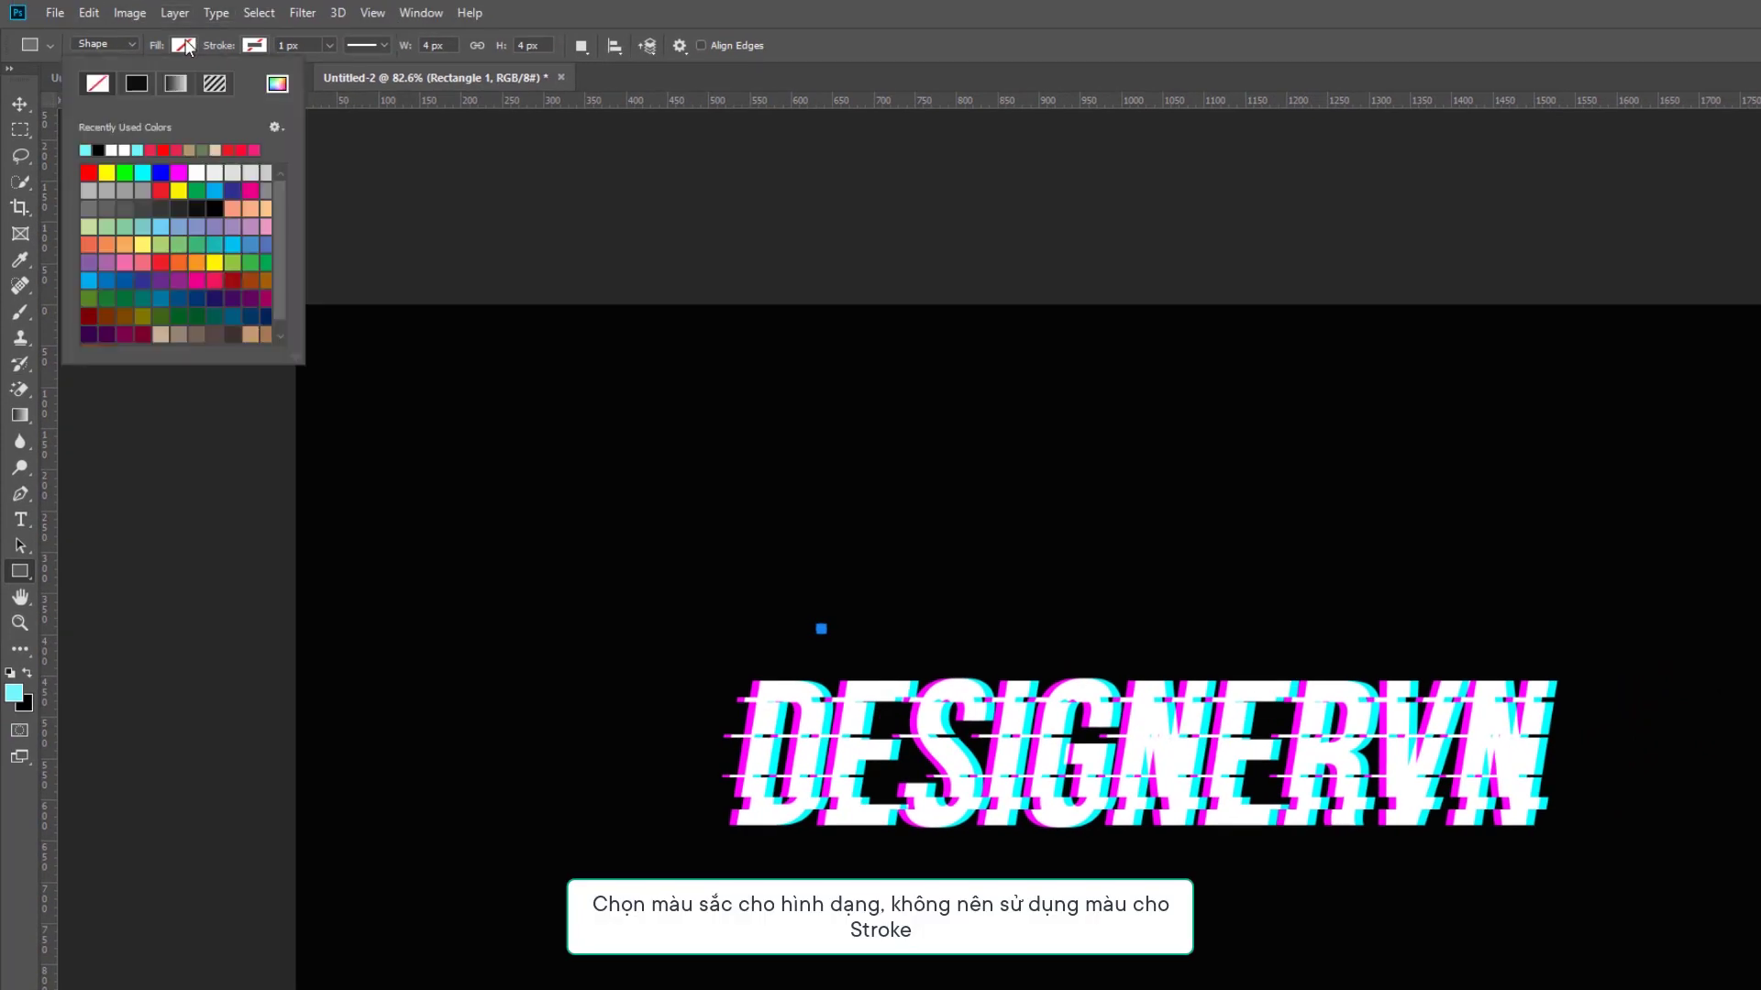
{"action": "left_click", "coordinate": [85, 149]}
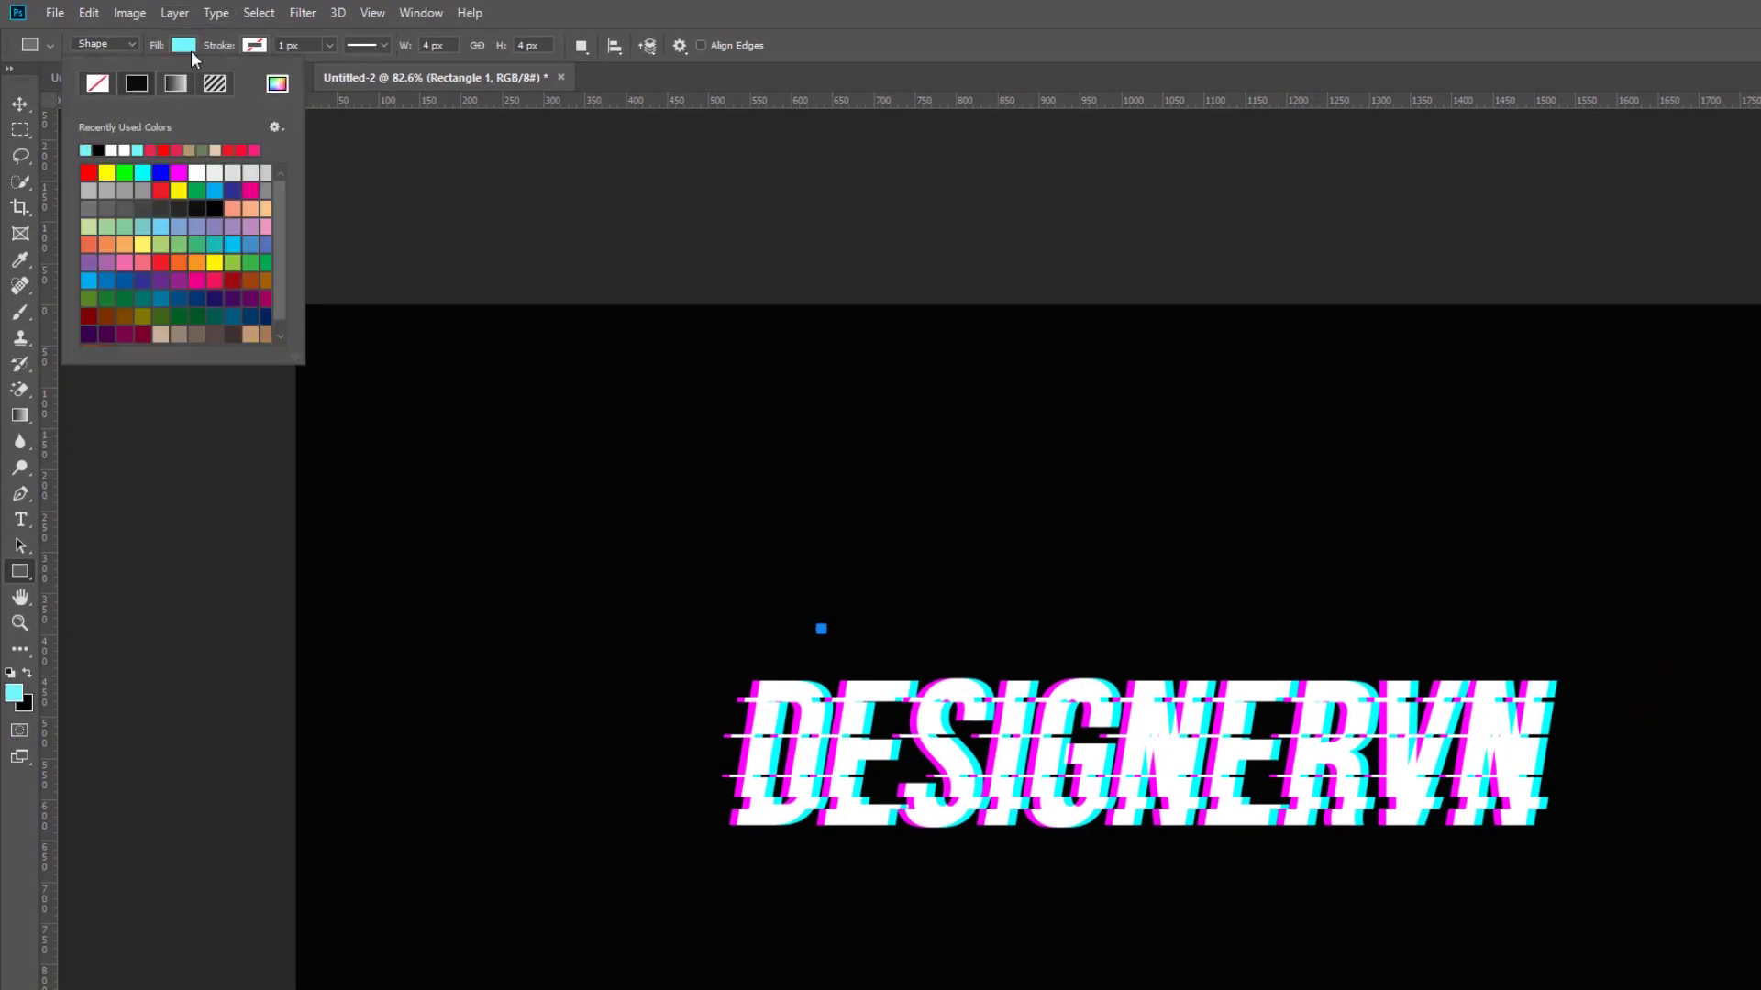
{"action": "left_click", "coordinate": [255, 46]}
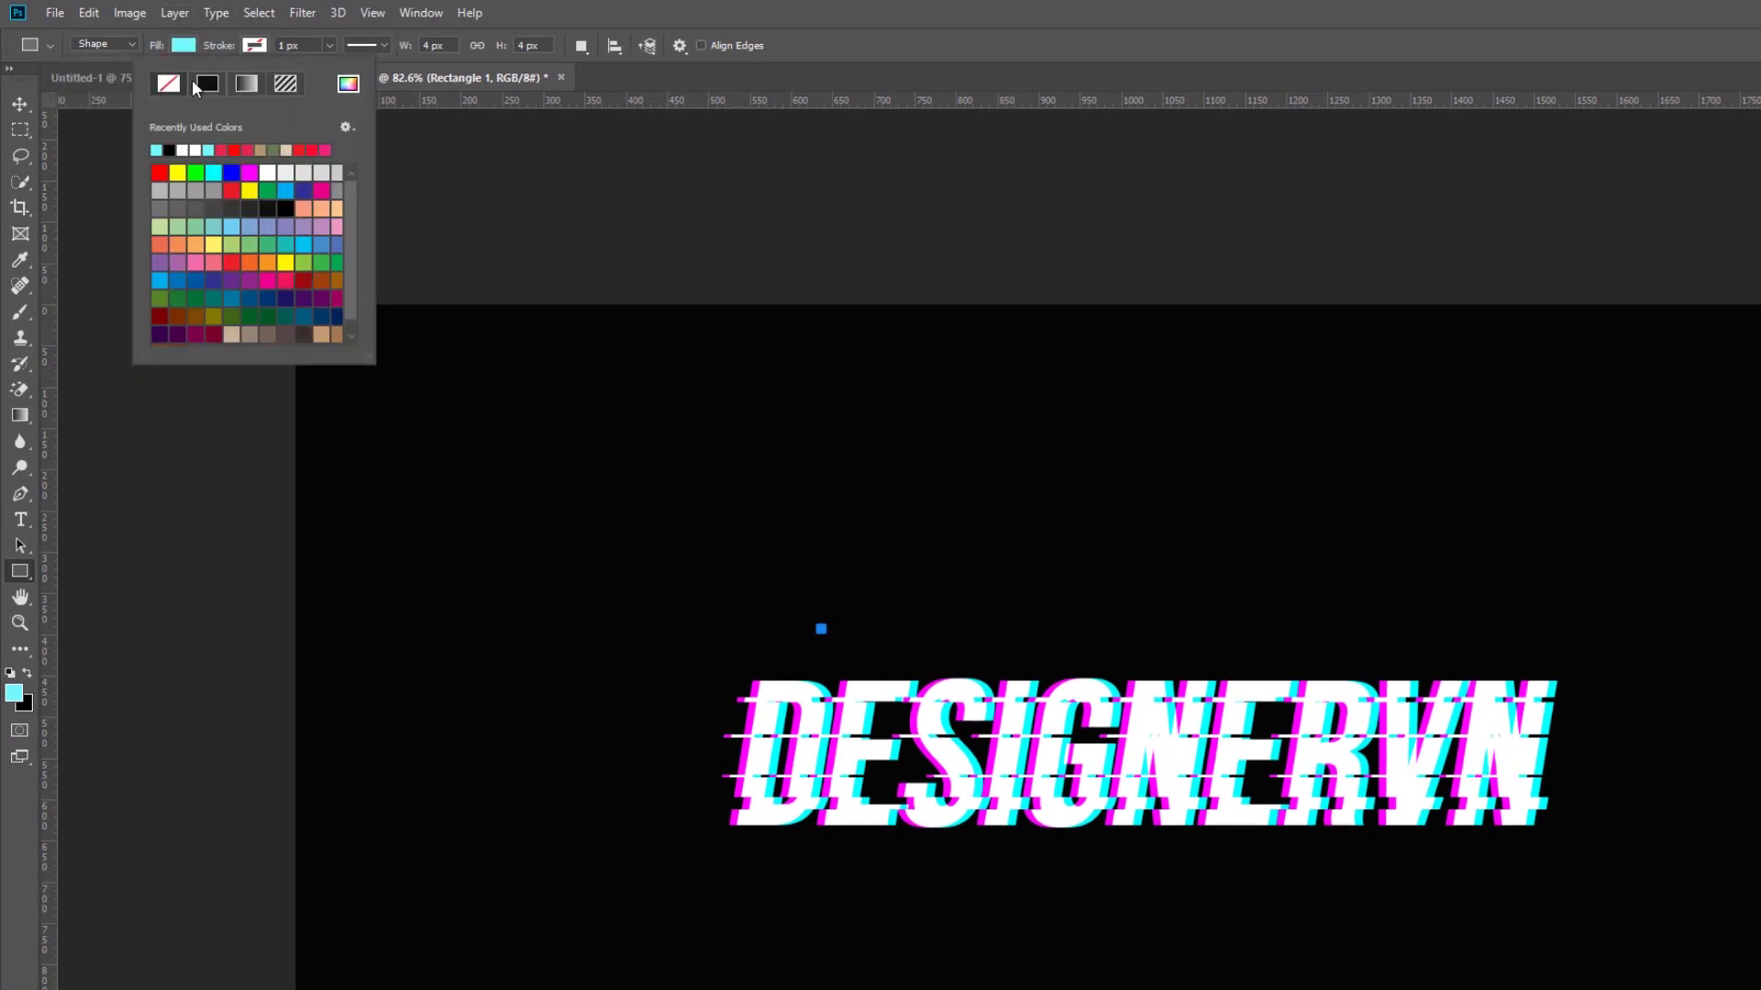
{"action": "left_click", "coordinate": [20, 104]}
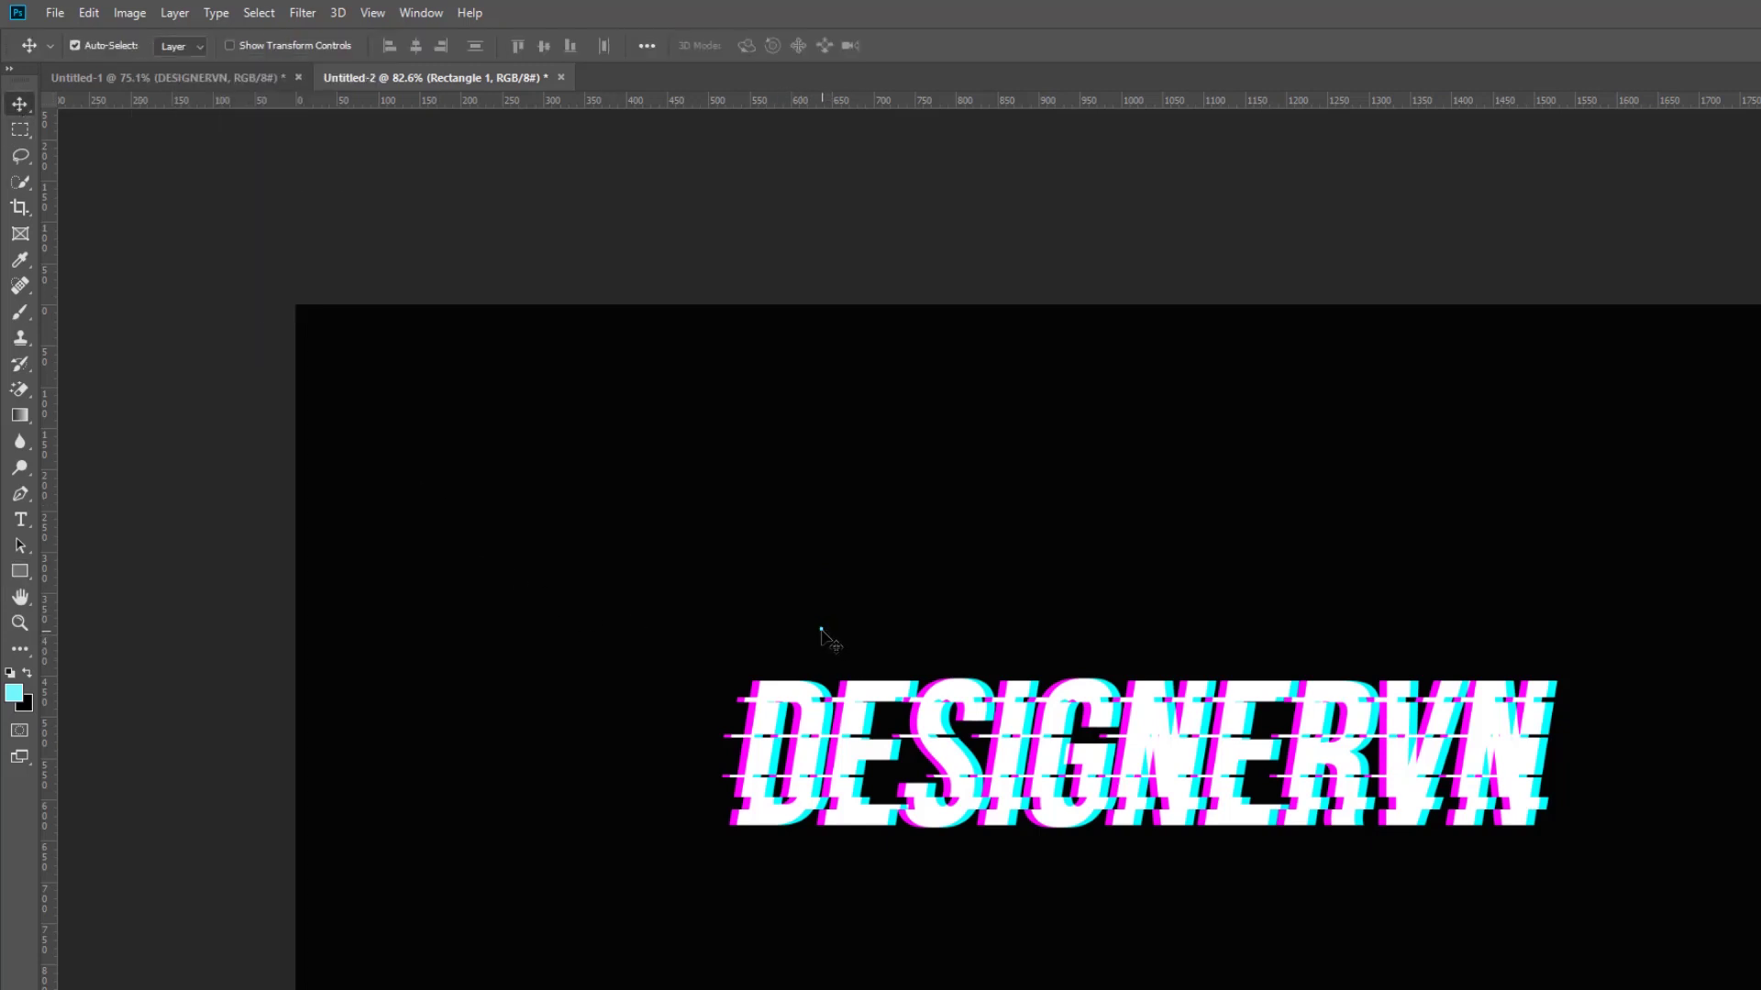
Move the tiny cyan square below the text and draw another small speck beneath it.
{"action": "left_click_drag", "start_coordinate": [821, 629], "coordinate": [828, 668]}
{"action": "mouse_move", "coordinate": [824, 663]}
{"action": "left_mouse_down"}
{"action": "mouse_move", "coordinate": [948, 859]}
{"action": "mouse_move", "coordinate": [959, 849]}
{"action": "left_mouse_up"}
{"action": "key", "text": "u"}
{"action": "left_click_drag", "start_coordinate": [857, 659], "coordinate": [1067, 831]}
Draw a short 3 px cyan dash above the text and place a copy beside its left edge.
{"action": "key", "text": "v"}
{"action": "left_click", "coordinate": [21, 571]}
{"action": "left_click_drag", "start_coordinate": [992, 648], "coordinate": [1015, 650]}
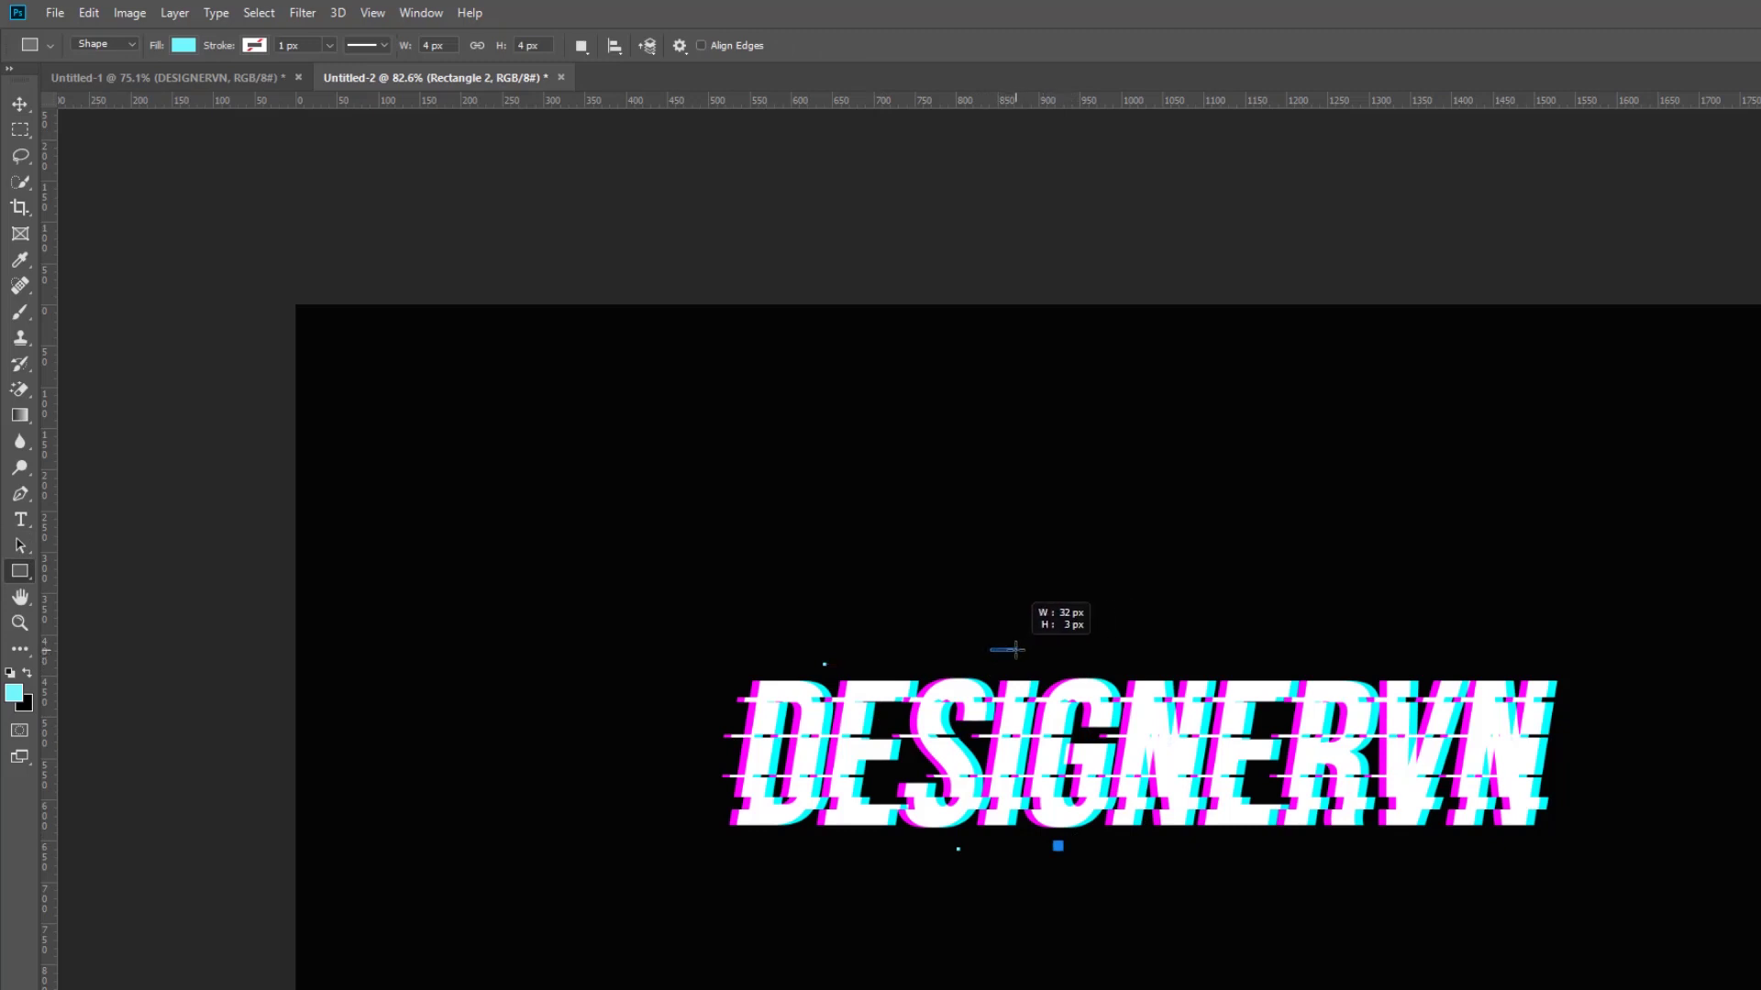
{"action": "key", "text": "v"}
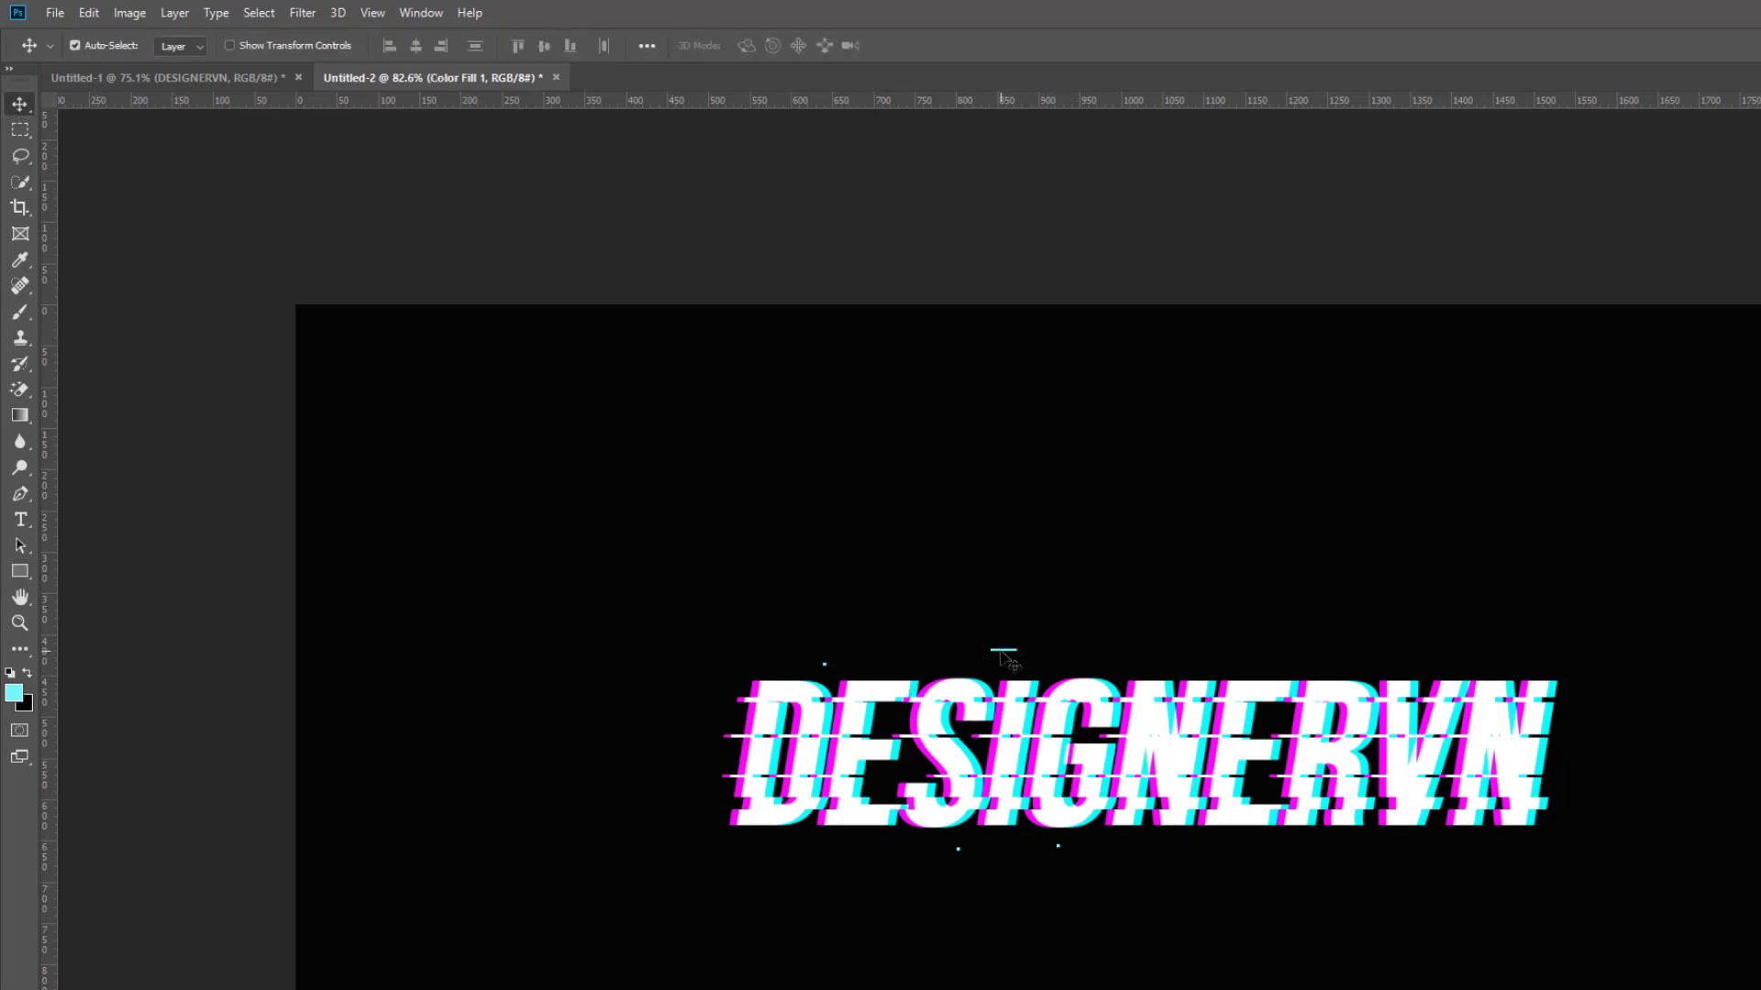
{"action": "left_click_drag", "start_coordinate": [1003, 655], "coordinate": [702, 710]}
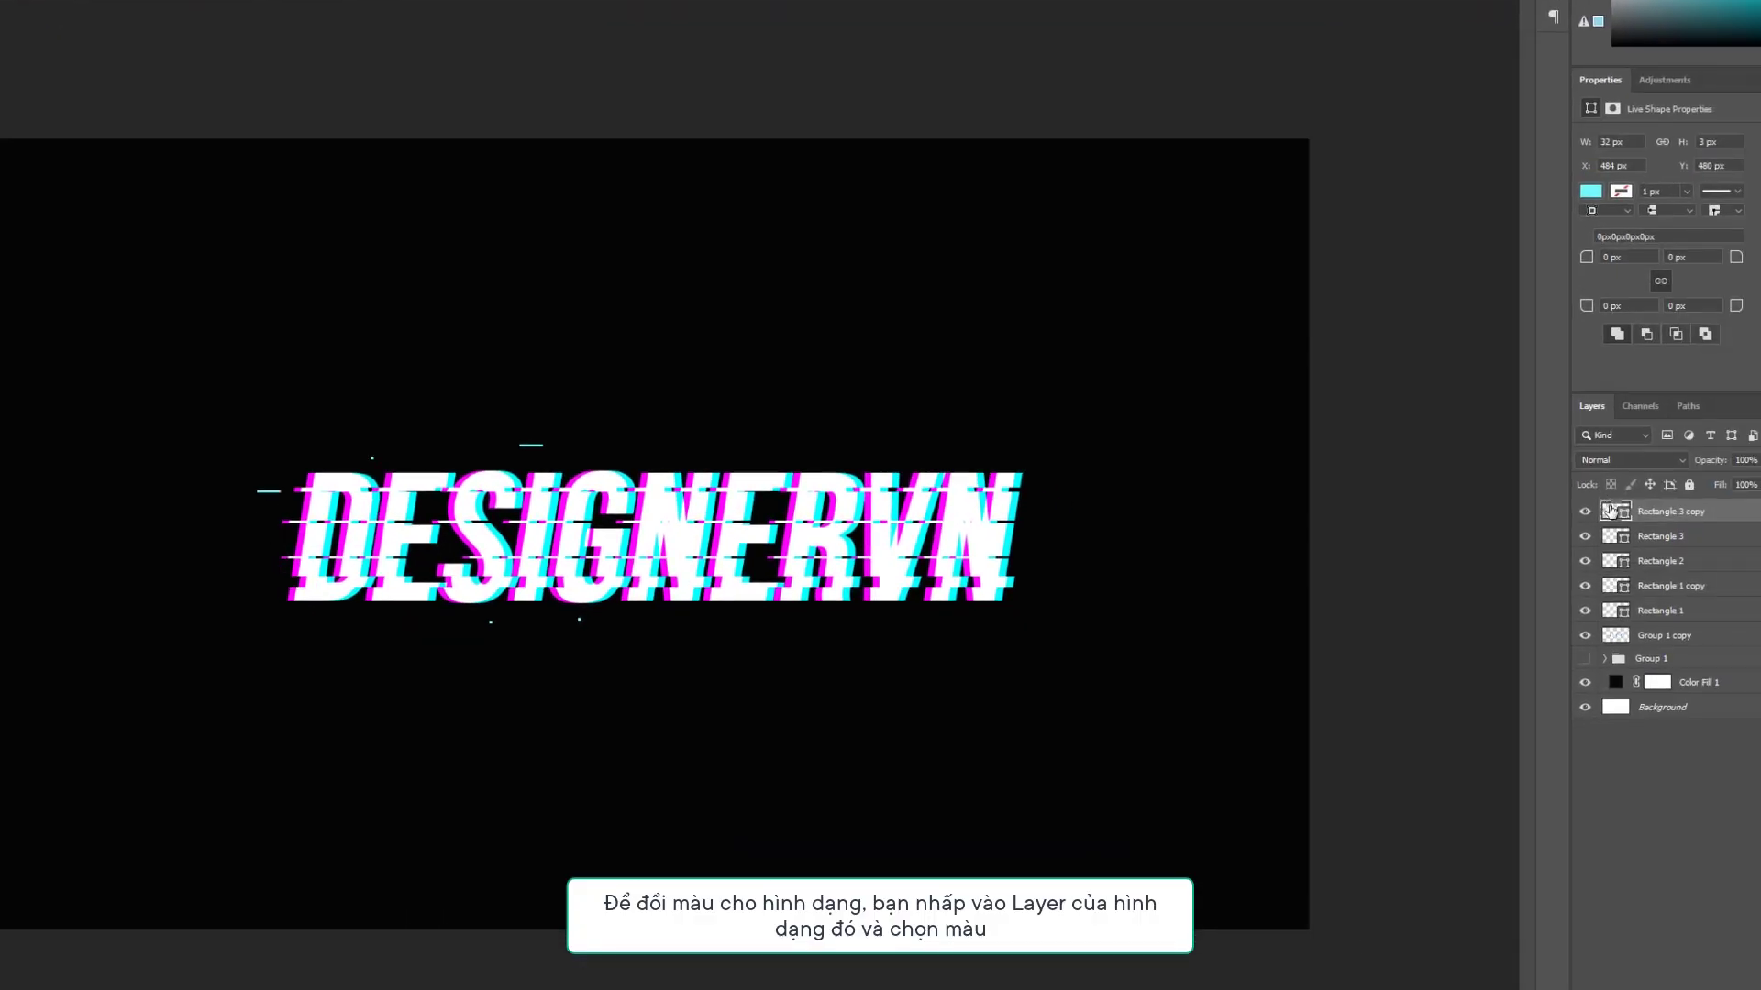
Recolour the dash at the text's left edge to magenta ff00ff.
{"action": "double_click", "coordinate": [1612, 512]}
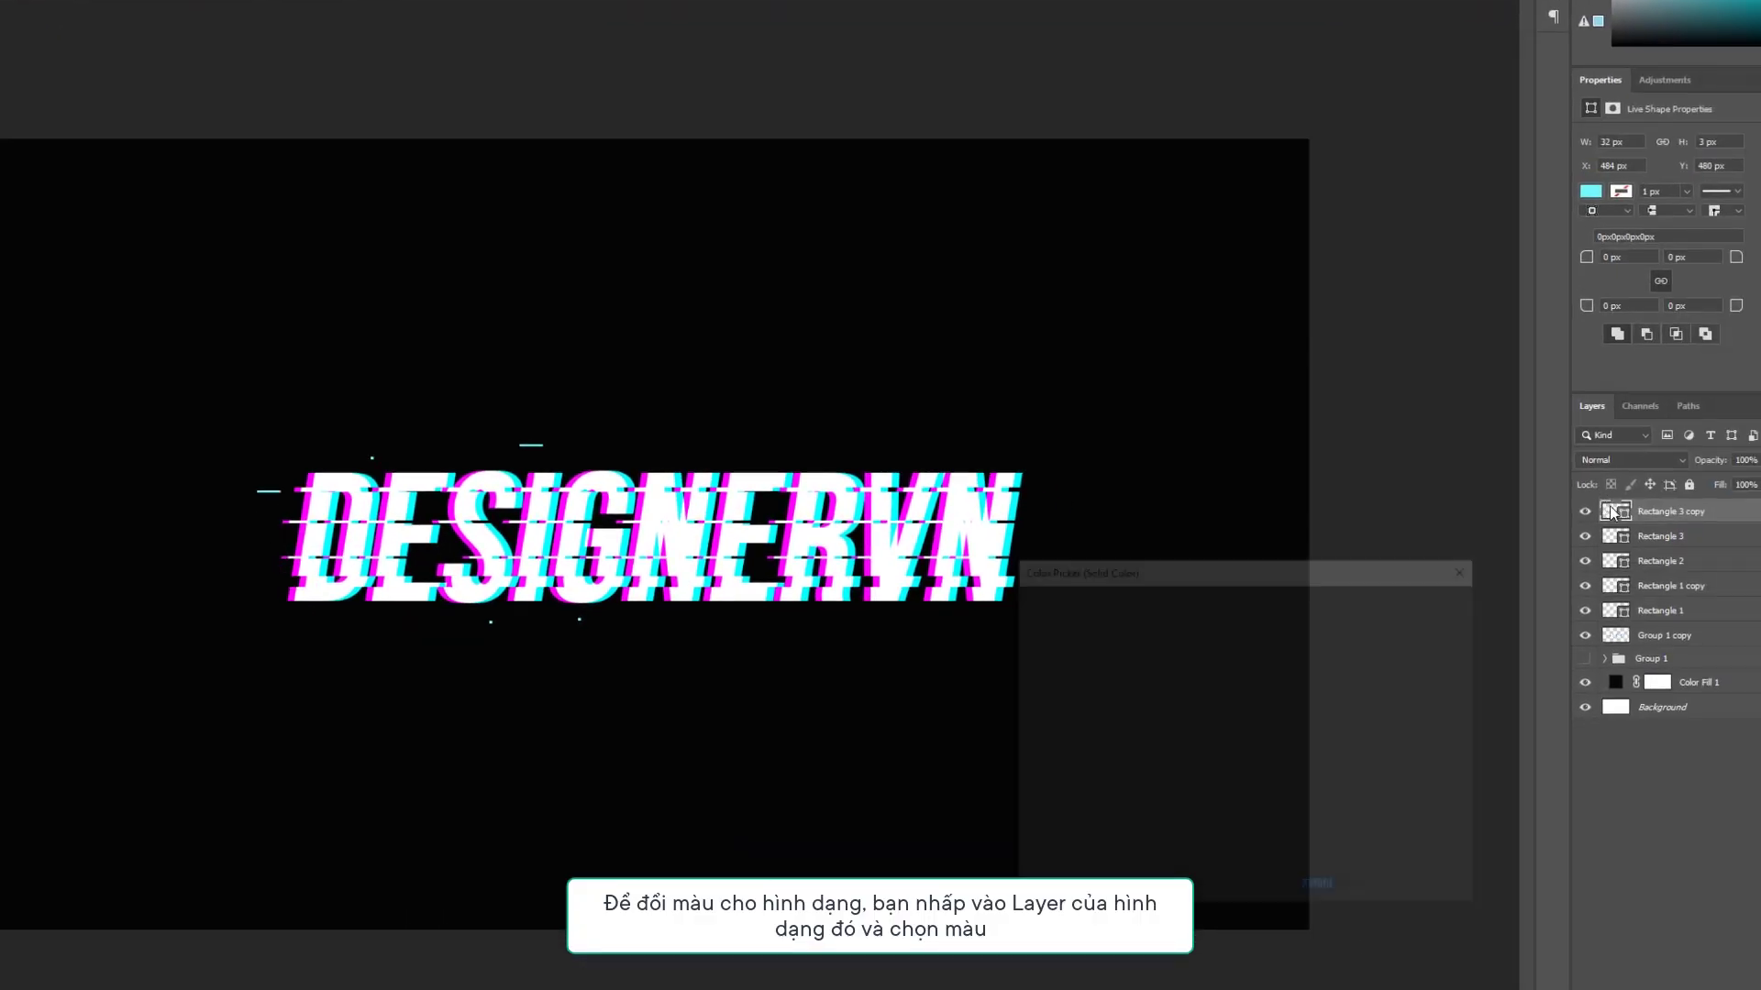
{"action": "left_click", "coordinate": [994, 483]}
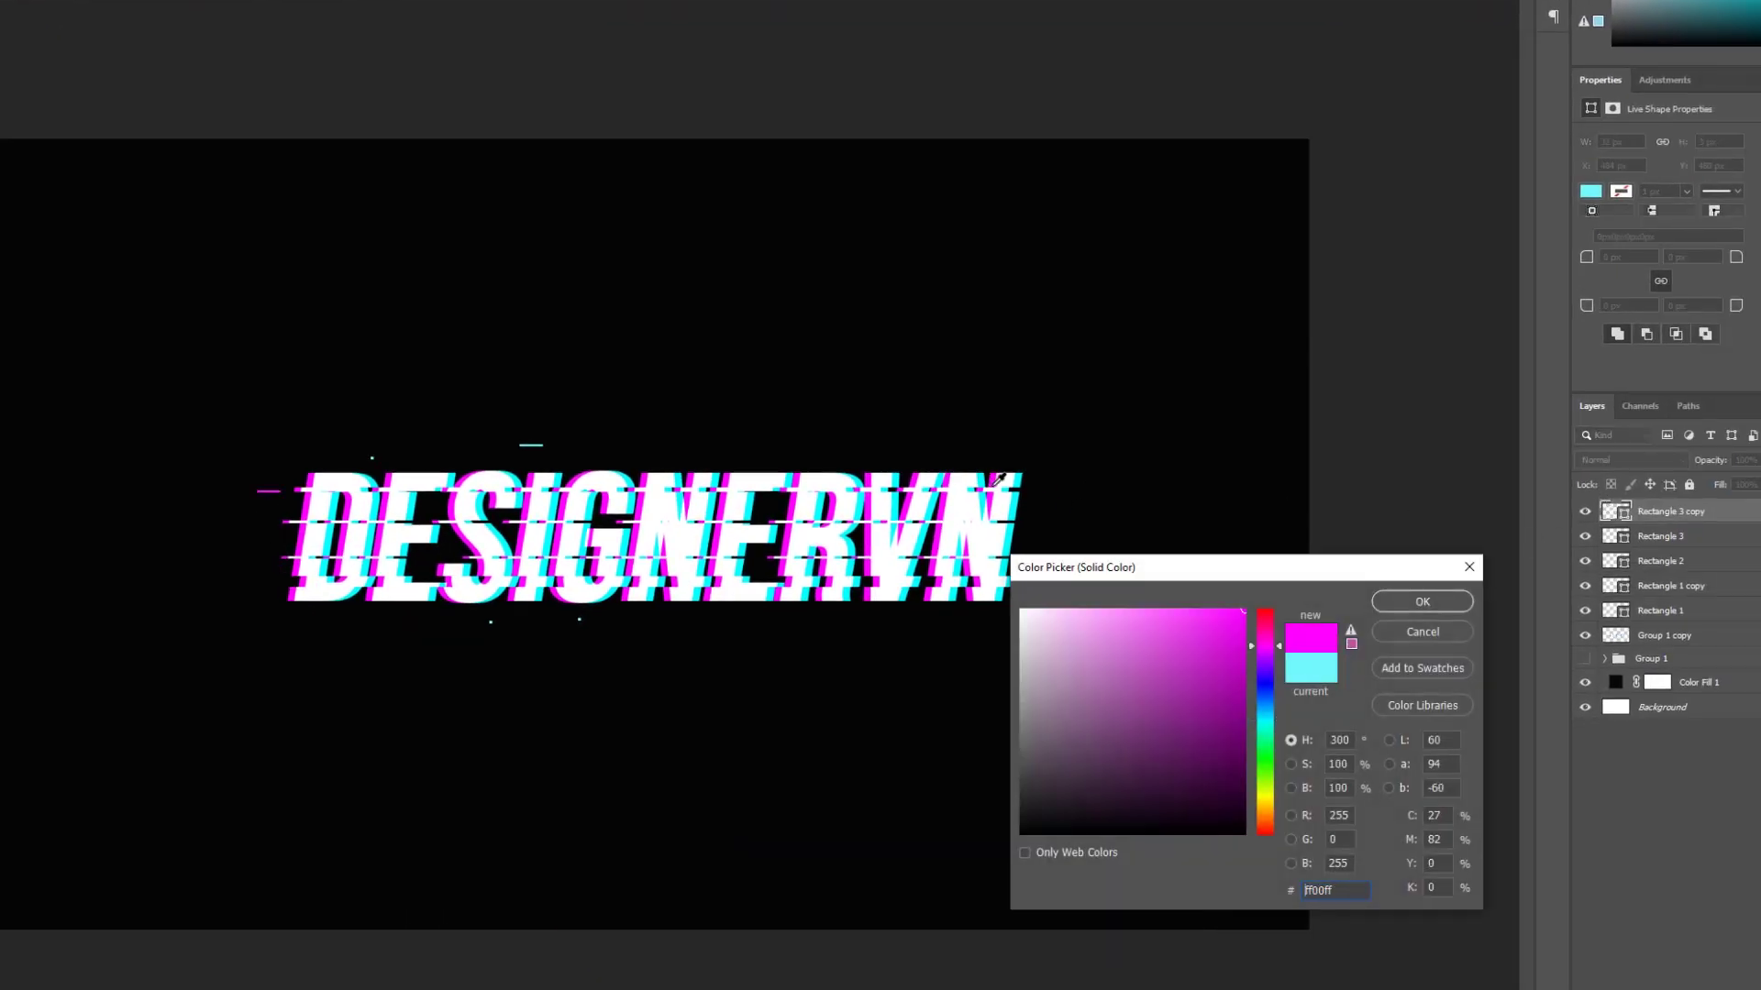
{"action": "left_click", "coordinate": [1423, 602]}
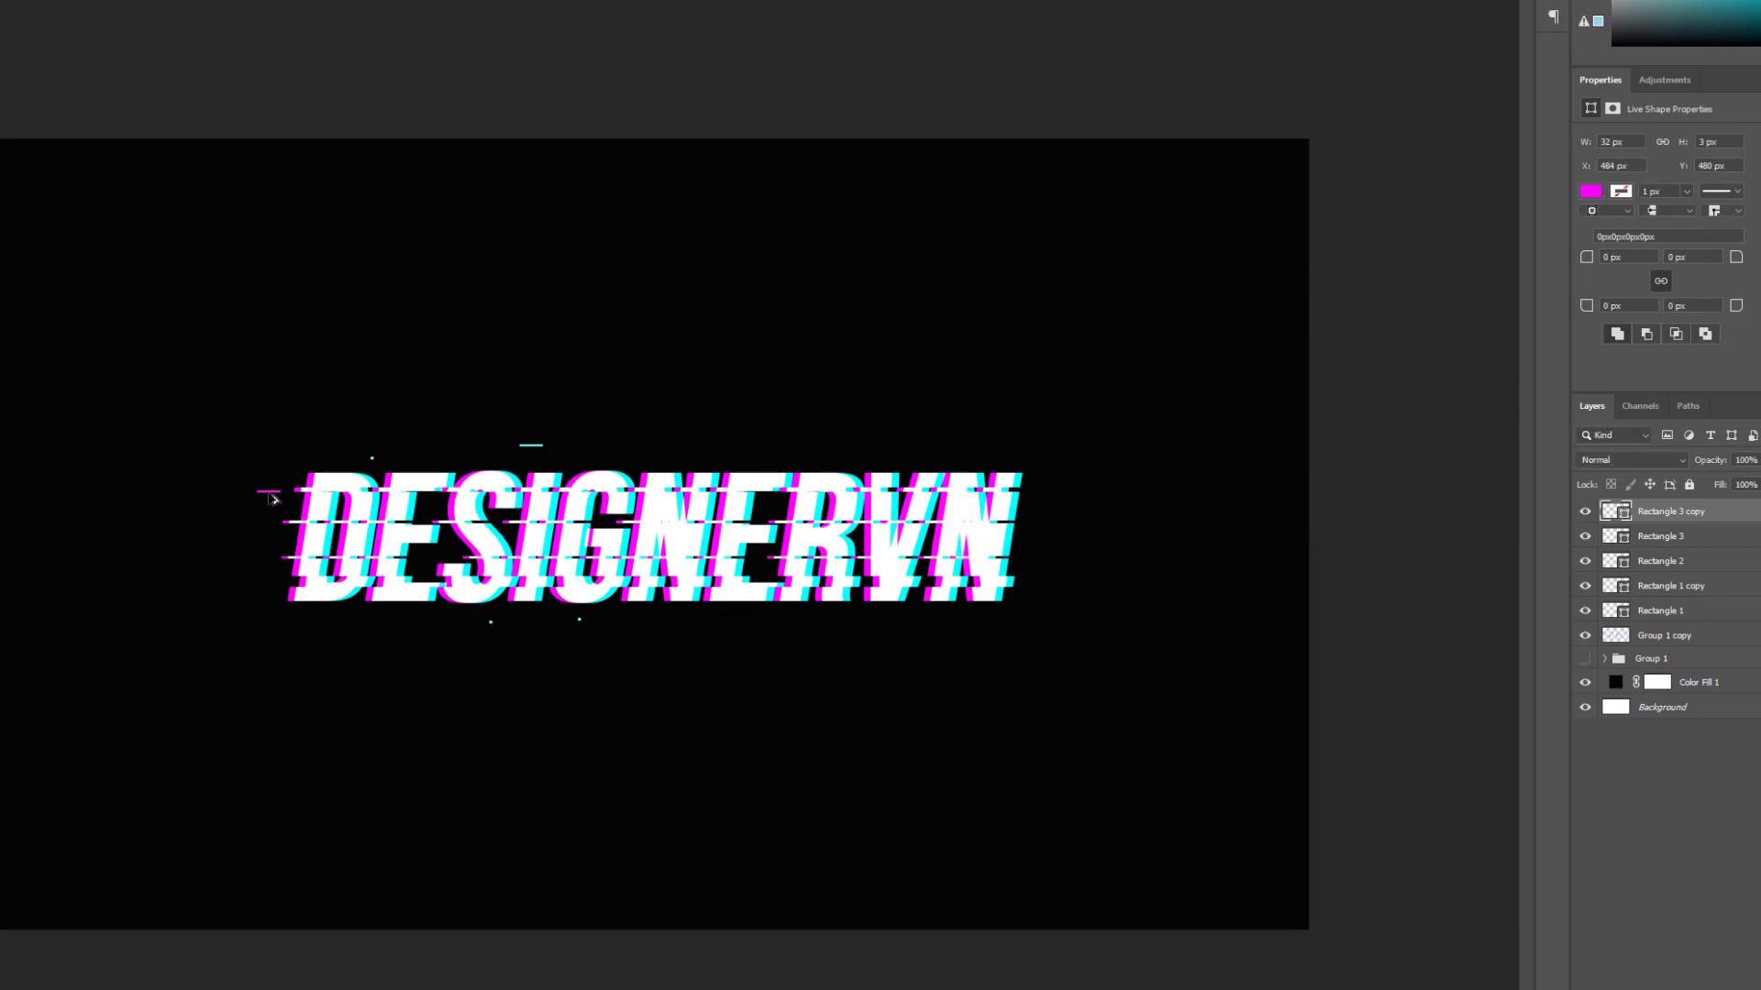
Duplicate the magenta dash lower down and recolour the copy cyan 00ffff.
{"action": "left_click_drag", "start_coordinate": [273, 500], "coordinate": [269, 575]}
{"action": "double_click", "coordinate": [1610, 515]}
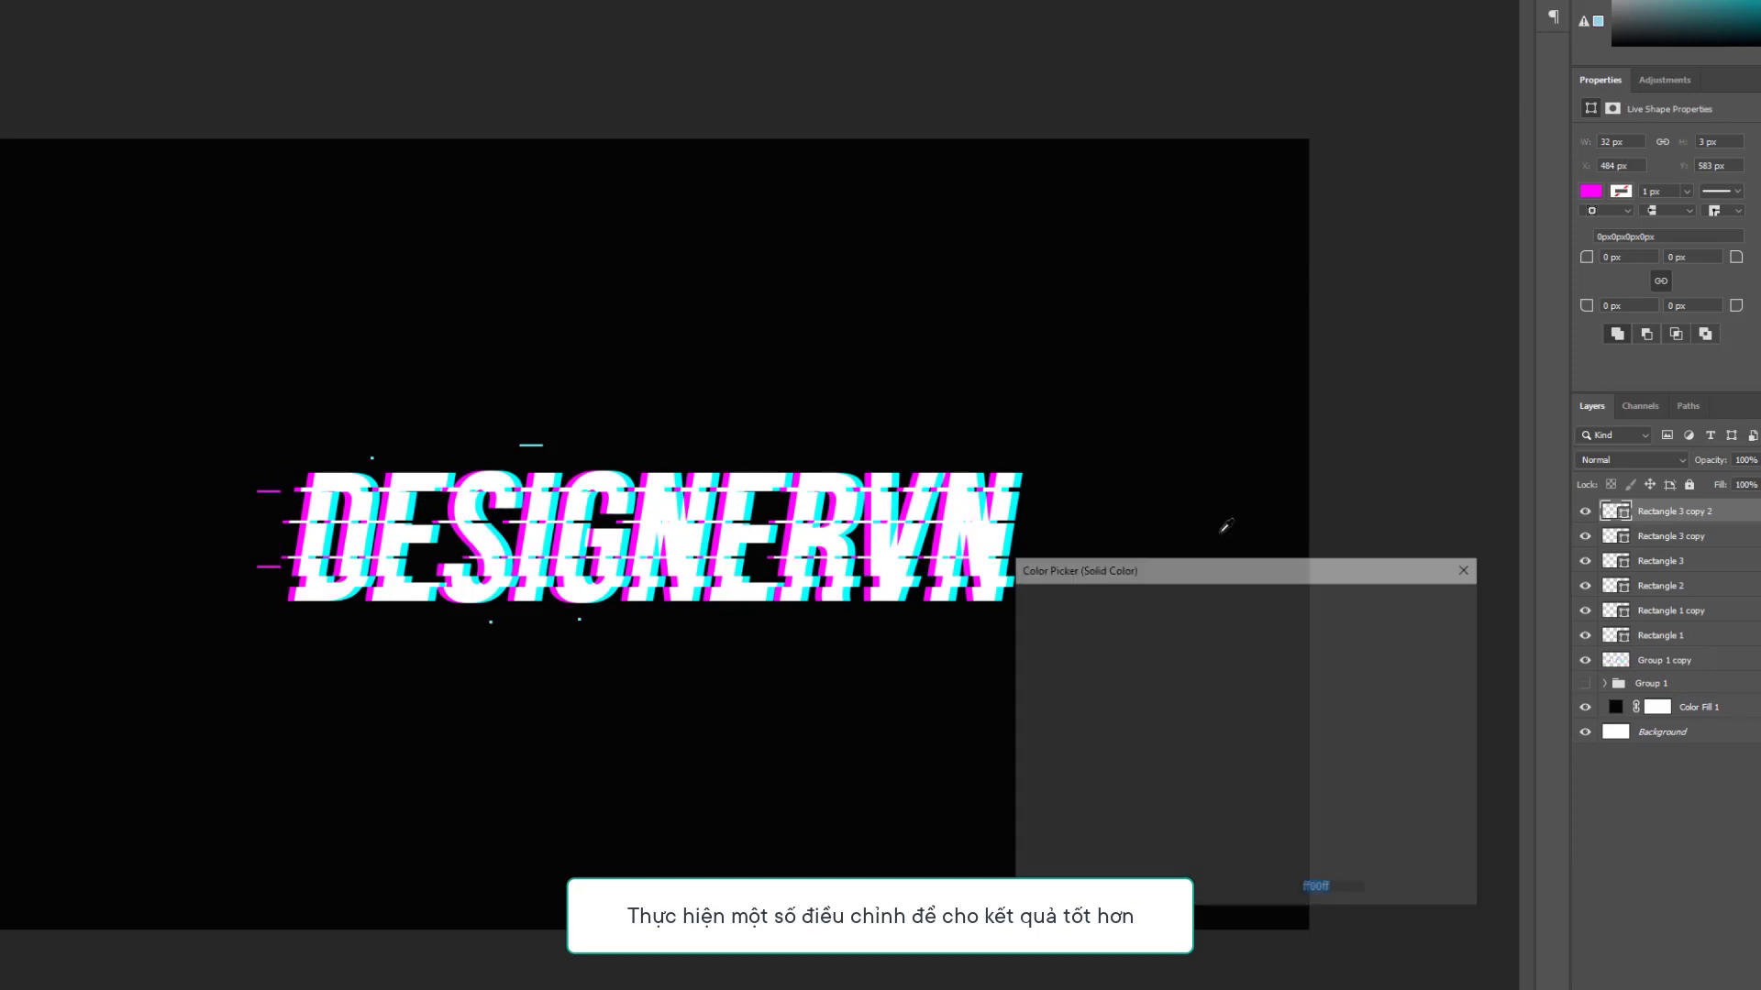
{"action": "left_click", "coordinate": [1018, 497]}
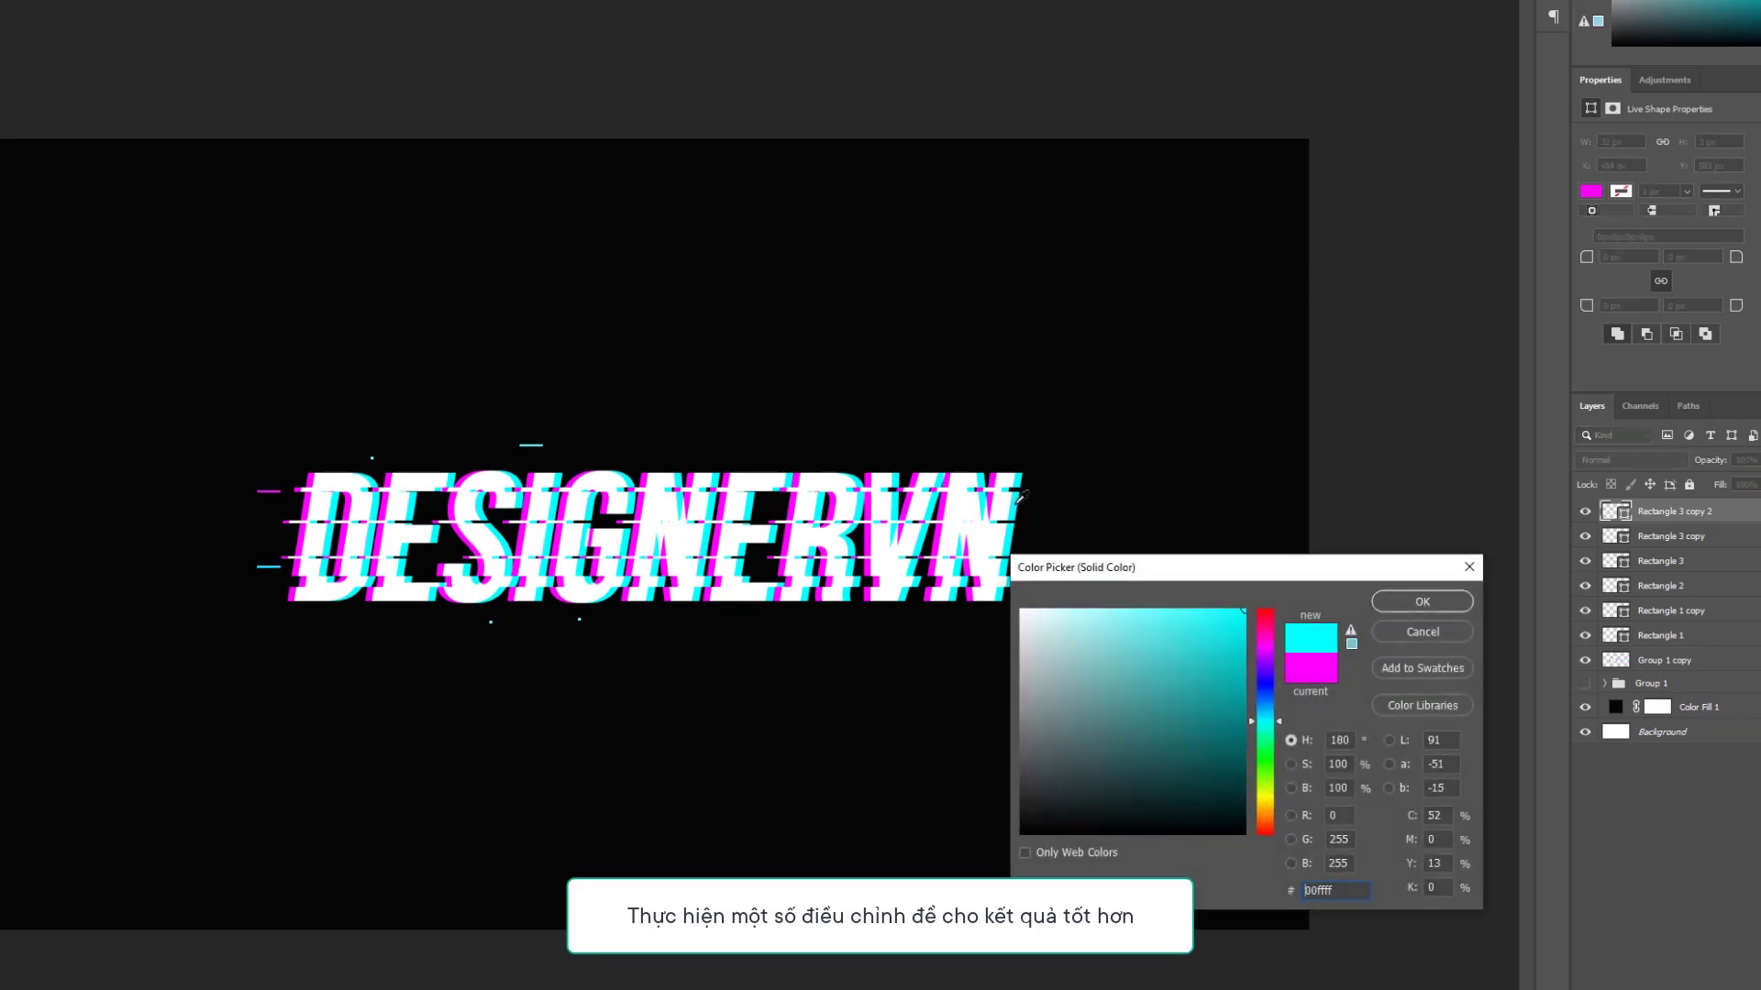
{"action": "left_click", "coordinate": [1401, 610]}
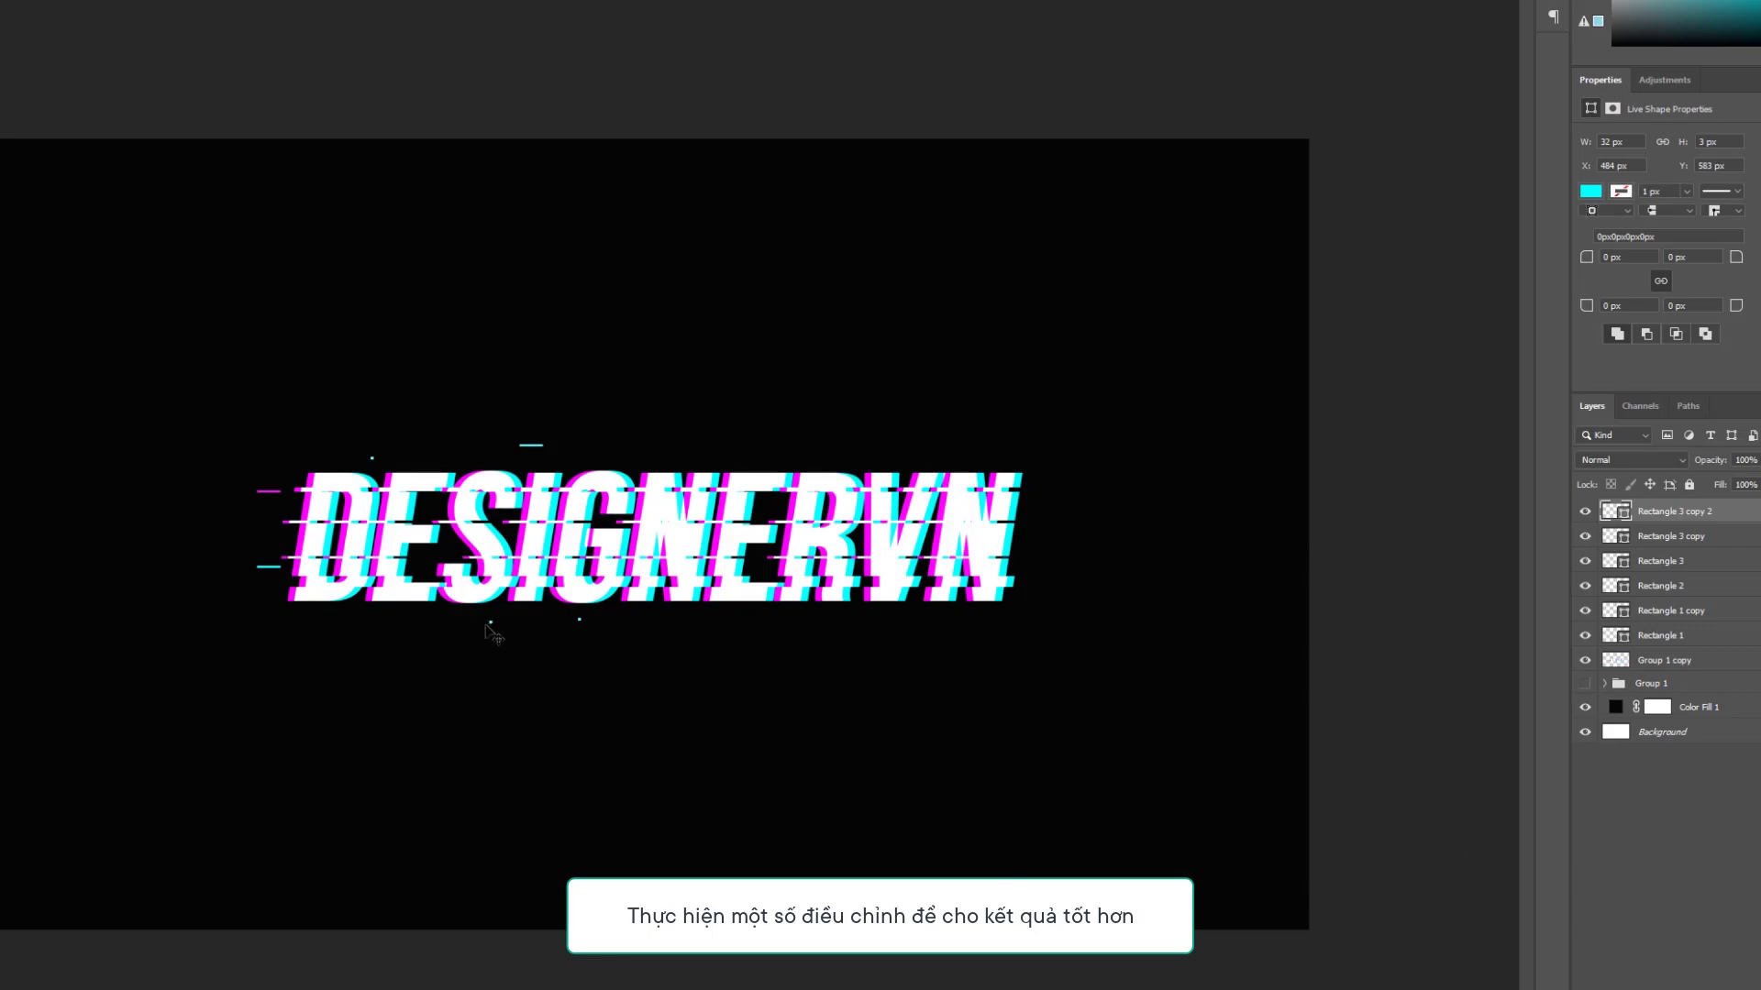